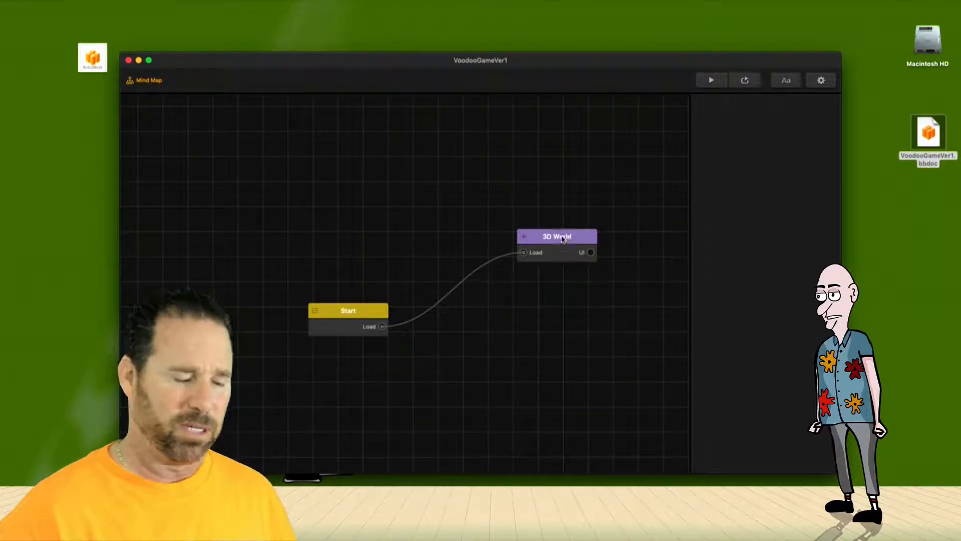
- Open the 3D World from the mind map, run a preview of the game and close it
{"action": "double_click", "coordinate": [563, 239]}
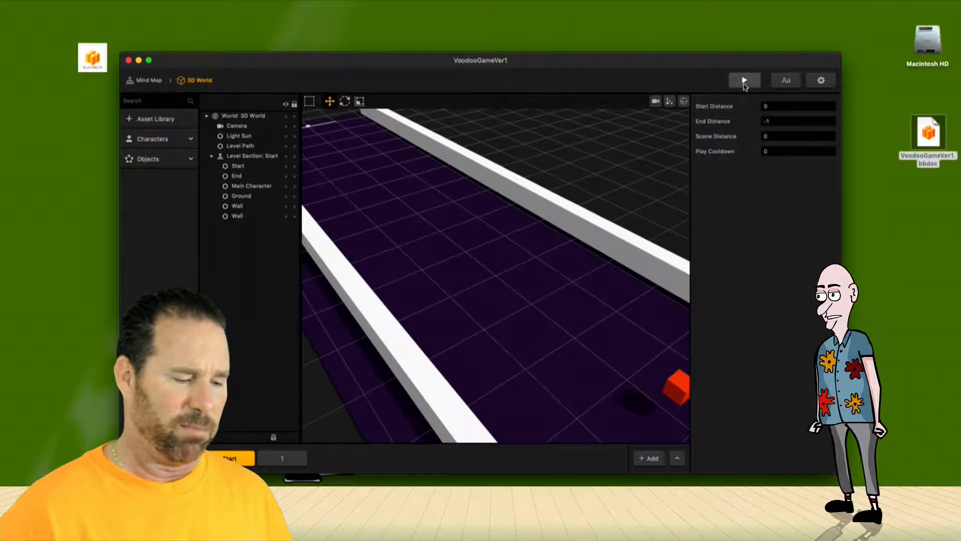
{"action": "left_click", "coordinate": [744, 82]}
{"action": "left_click_drag", "start_coordinate": [186, 271], "coordinate": [326, 247]}
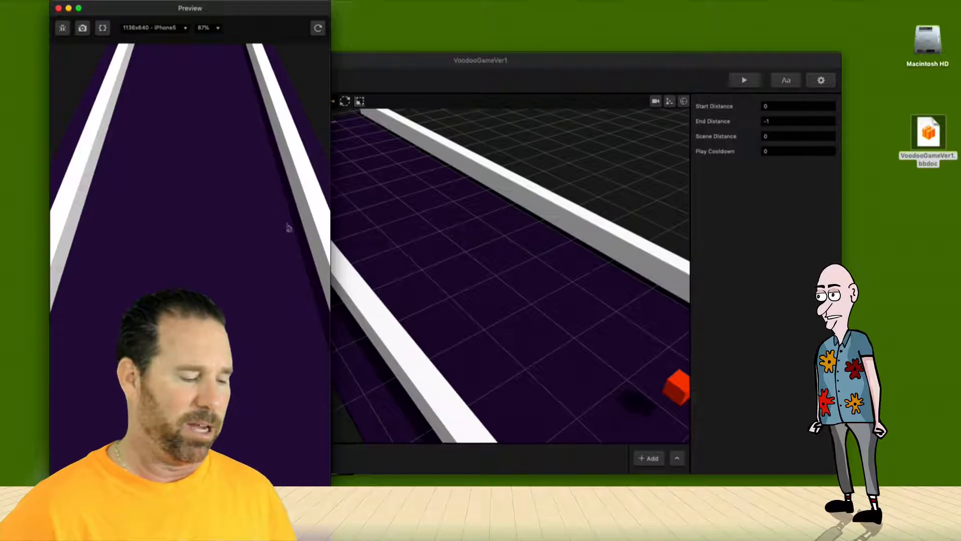
{"action": "left_click", "coordinate": [59, 9]}
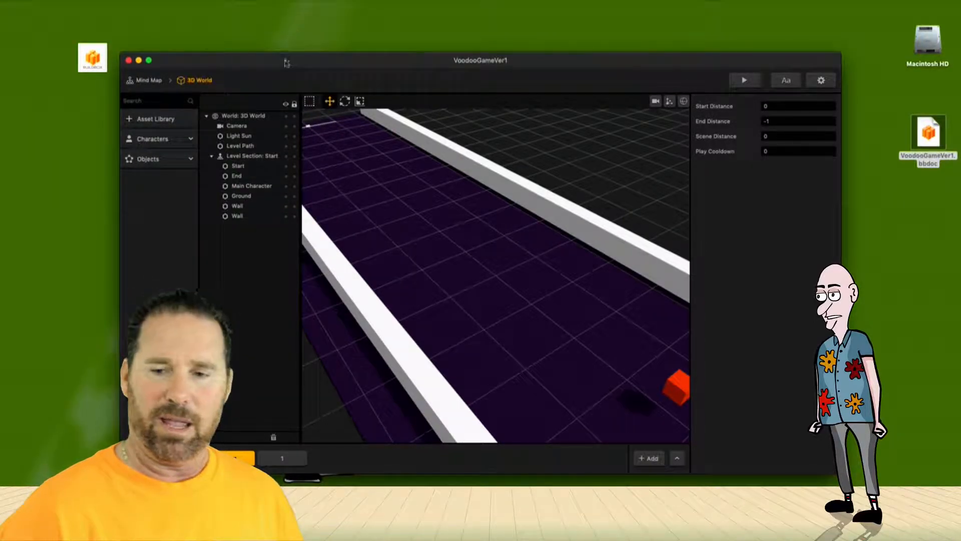
- Move the project window to the upper part of the desktop and enlarge it
{"action": "left_click_drag", "start_coordinate": [286, 67], "coordinate": [406, 15]}
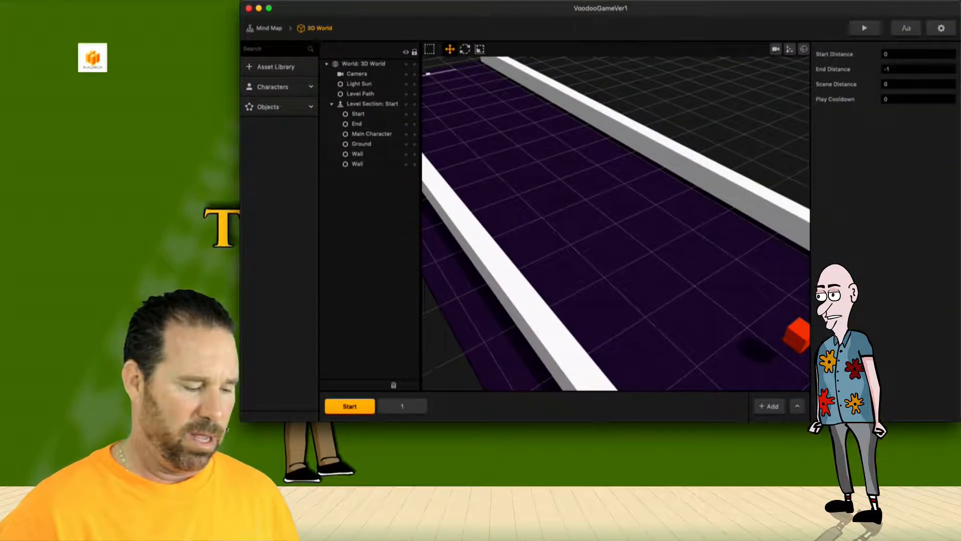
{"action": "mouse_move", "coordinate": [442, 3]}
{"action": "left_mouse_down"}
{"action": "mouse_move", "coordinate": [442, 64]}
{"action": "mouse_move", "coordinate": [438, 10]}
{"action": "left_mouse_up"}
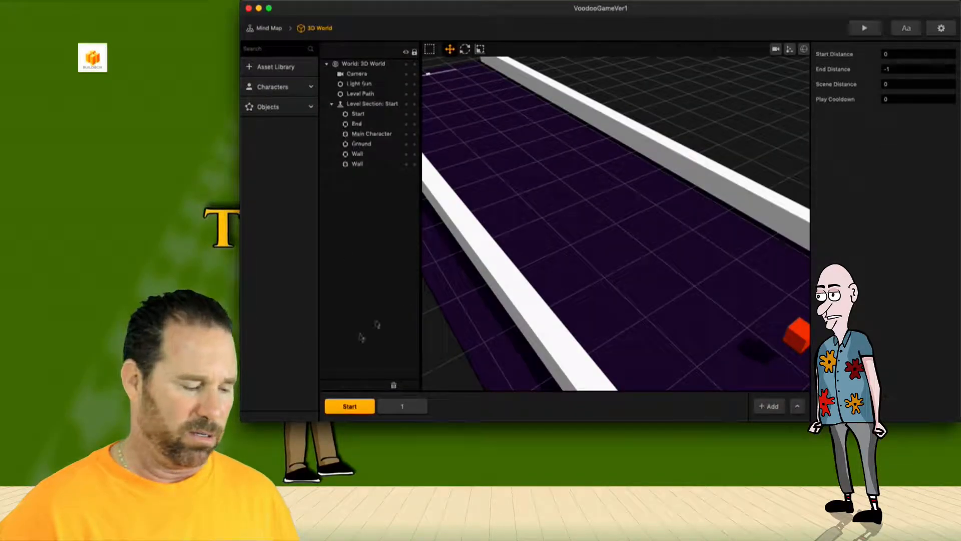
{"action": "left_click_drag", "start_coordinate": [241, 421], "coordinate": [166, 482]}
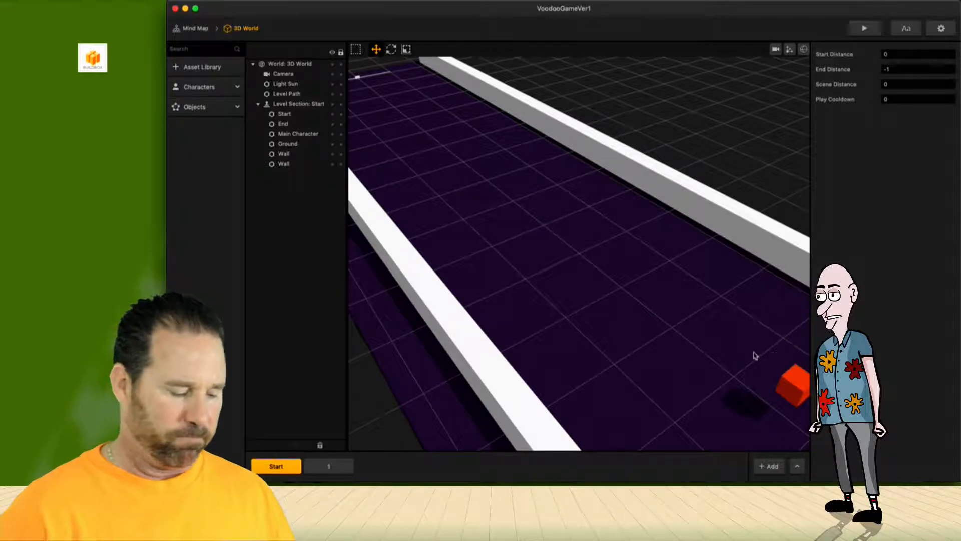
- Lower the Main Character cube toward the ground to a Y position of about 0.29
{"action": "scroll", "coordinate": [755, 355], "scroll_direction": "down", "scroll_amount": 5}
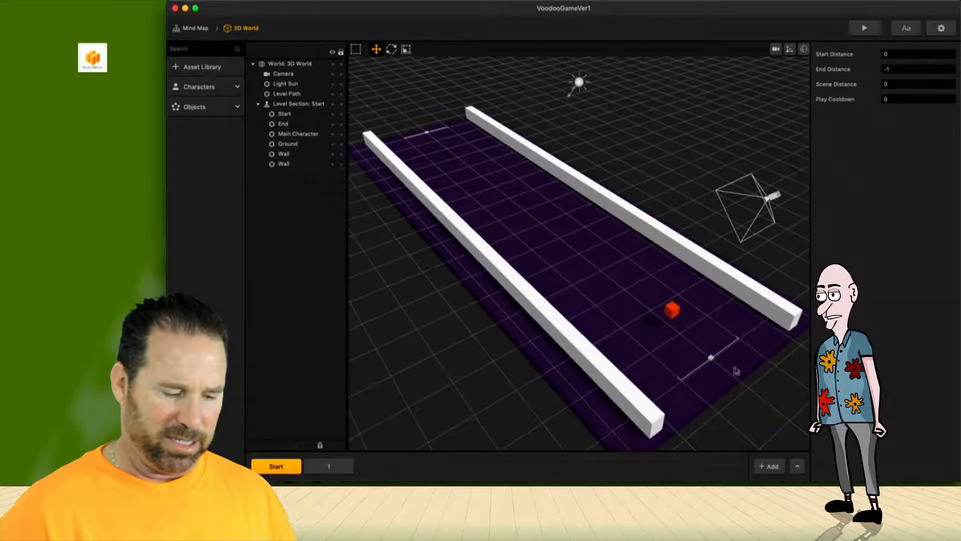
{"action": "scroll", "coordinate": [734, 371], "scroll_direction": "up", "scroll_amount": 5}
{"action": "left_click", "coordinate": [737, 348]}
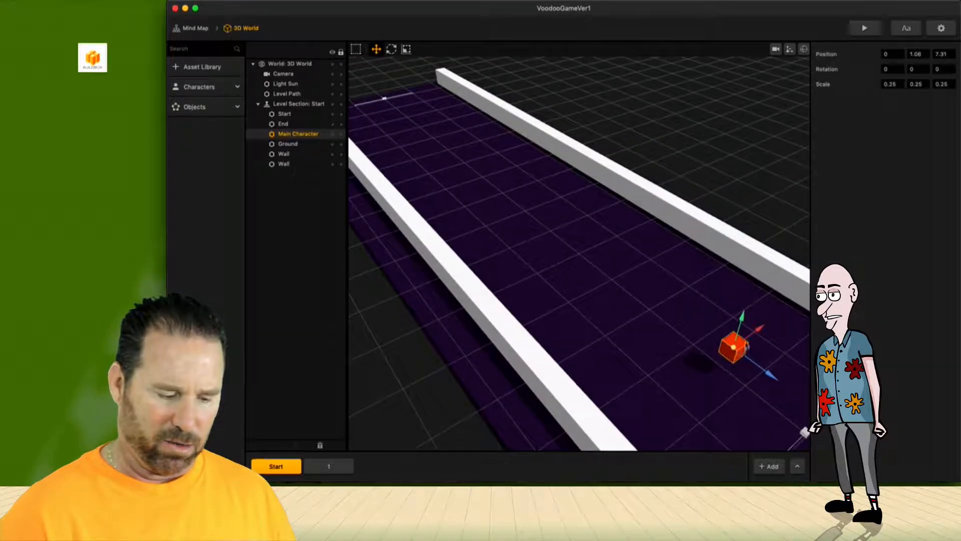
{"action": "scroll", "coordinate": [744, 340], "scroll_direction": "down", "scroll_amount": 3}
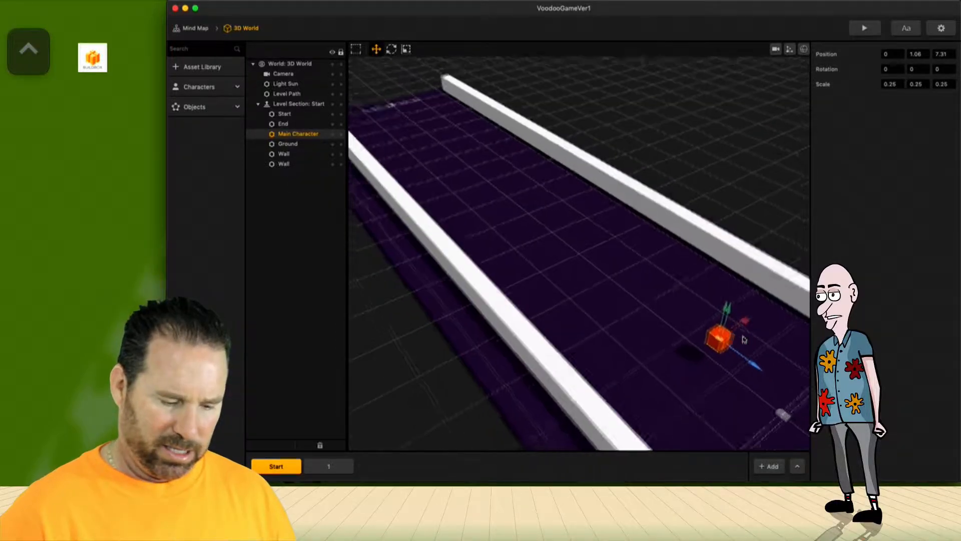
{"action": "middle_click_drag", "start_coordinate": [741, 340], "coordinate": [725, 311]}
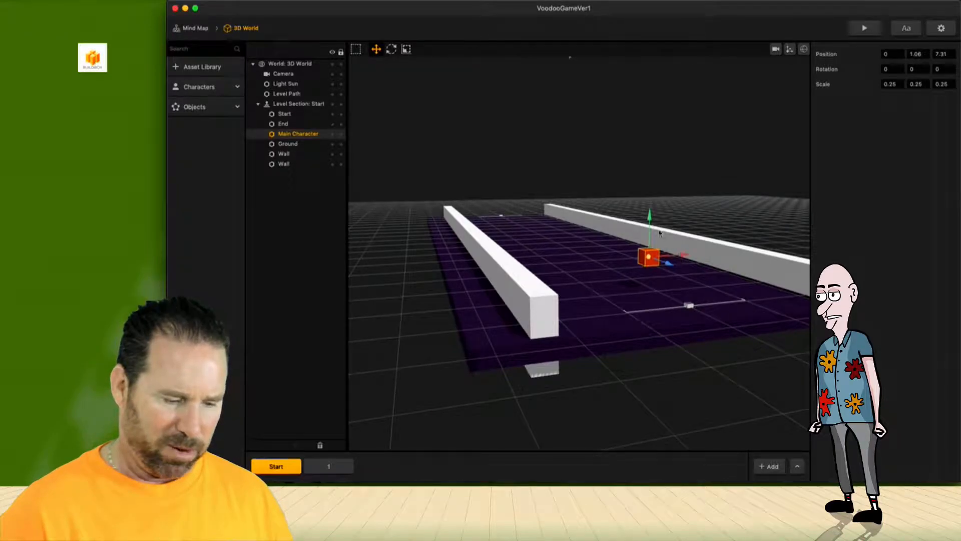
{"action": "left_click_drag", "start_coordinate": [650, 219], "coordinate": [649, 242]}
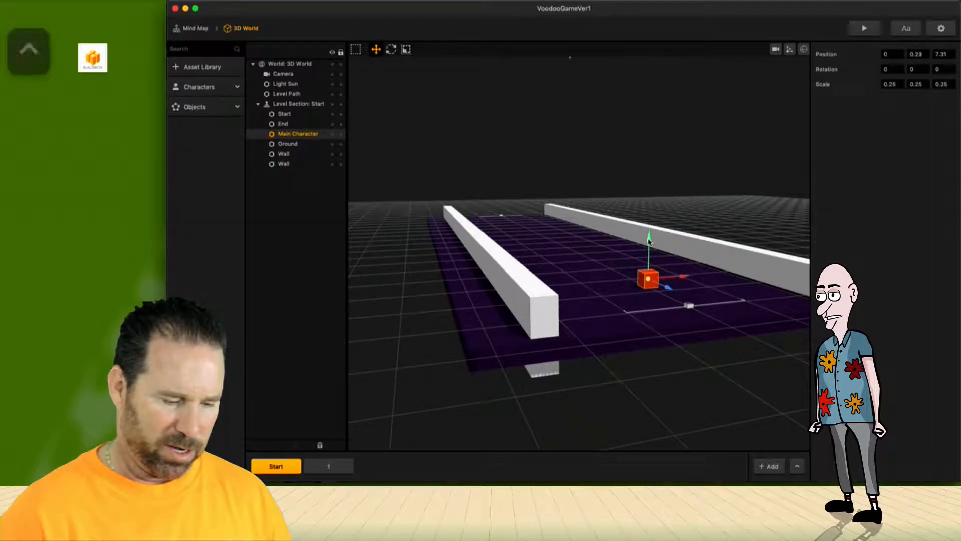
{"action": "scroll", "coordinate": [648, 243], "scroll_direction": "down", "scroll_amount": 3, "text": "ctrl"}
{"action": "scroll", "coordinate": [648, 243], "scroll_direction": "up", "scroll_amount": 4, "text": "ctrl"}
{"action": "scroll", "coordinate": [649, 243], "scroll_direction": "up", "scroll_amount": 4, "text": "ctrl"}
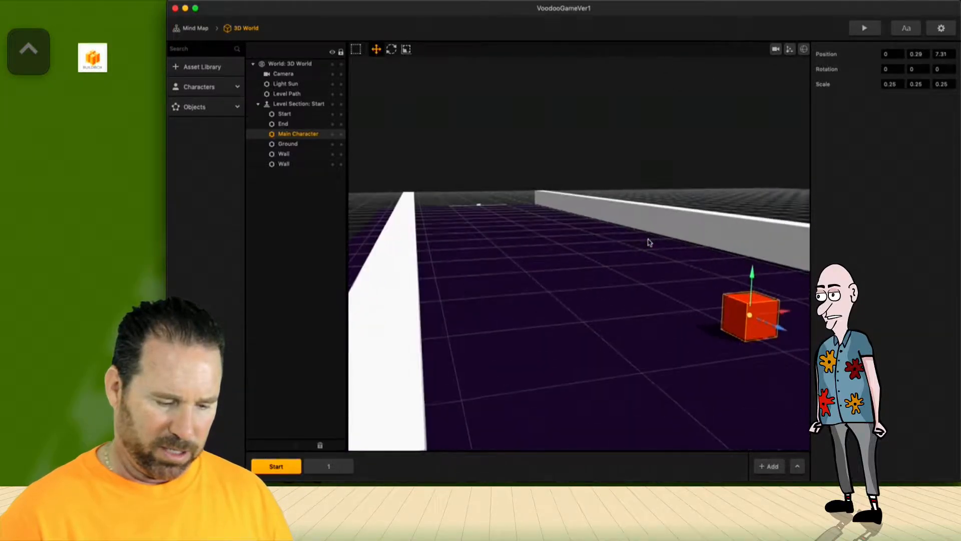
{"action": "scroll", "coordinate": [648, 242], "scroll_direction": "down", "scroll_amount": 4, "text": "ctrl"}
{"action": "scroll", "coordinate": [649, 242], "scroll_direction": "up", "scroll_amount": 1, "text": "ctrl"}
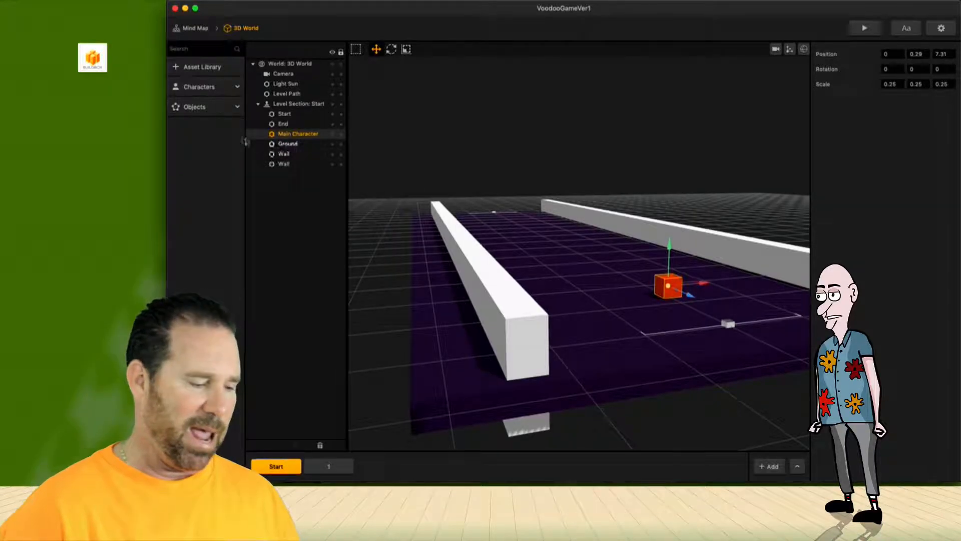
- Add the Torus shape from the Asset Library to the project's Objects and select it there
{"action": "left_click", "coordinate": [216, 73]}
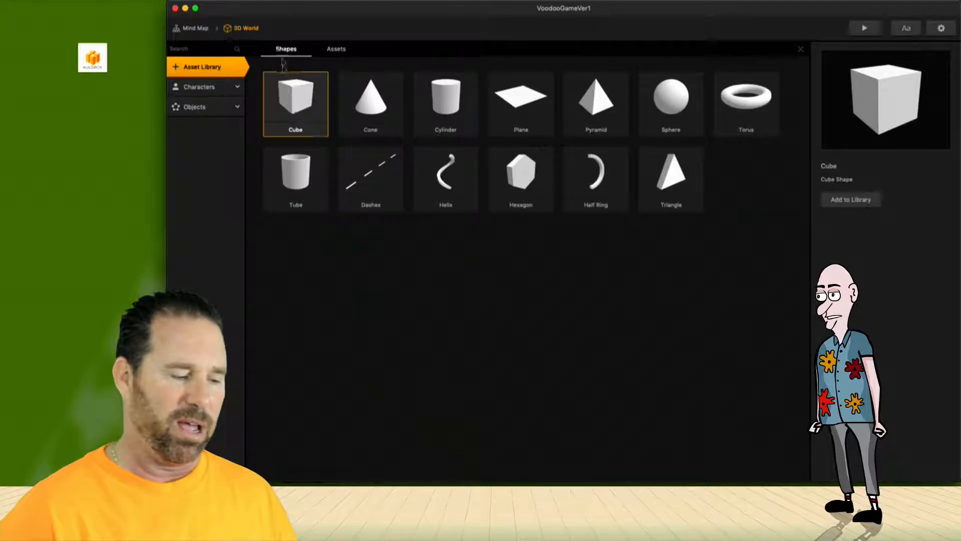
{"action": "left_click", "coordinate": [334, 52]}
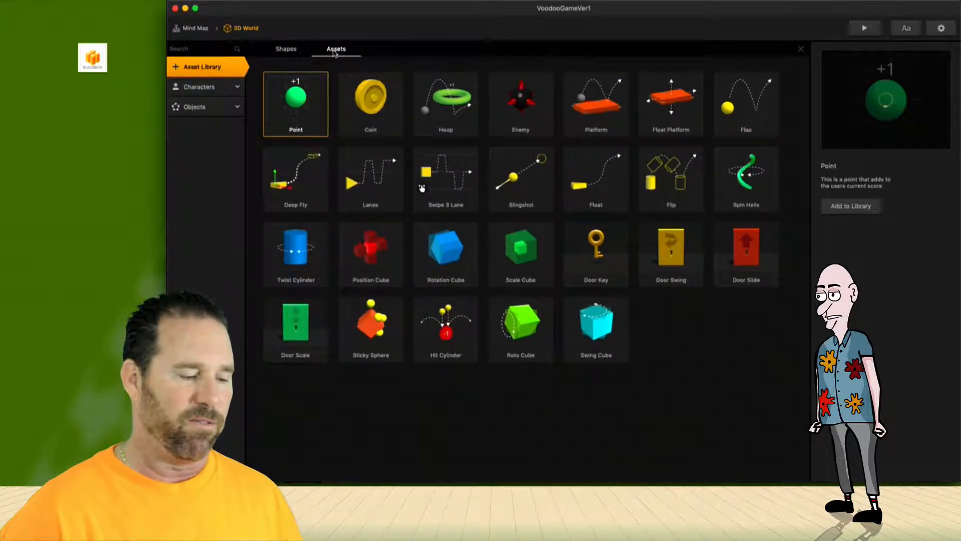
{"action": "left_click", "coordinate": [286, 50]}
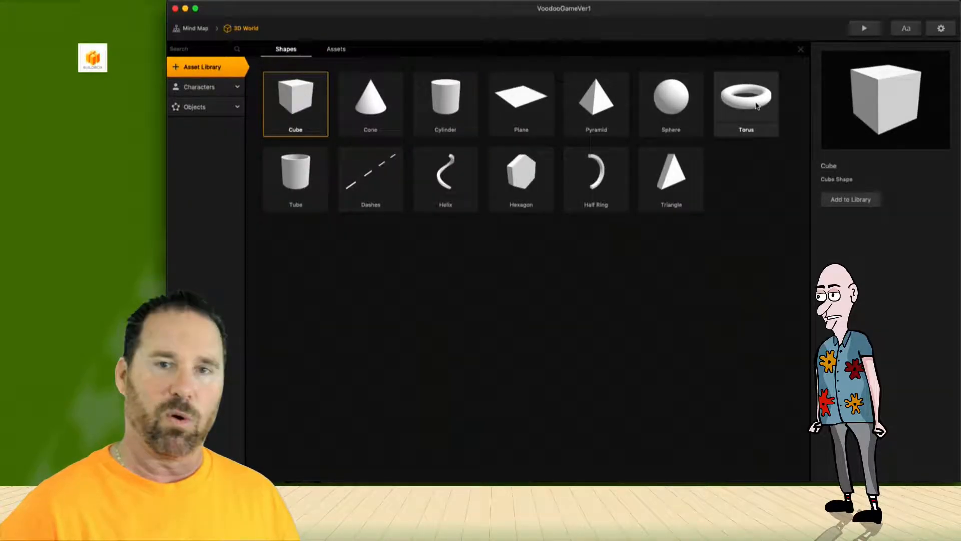
{"action": "left_click_drag", "start_coordinate": [755, 105], "coordinate": [188, 144]}
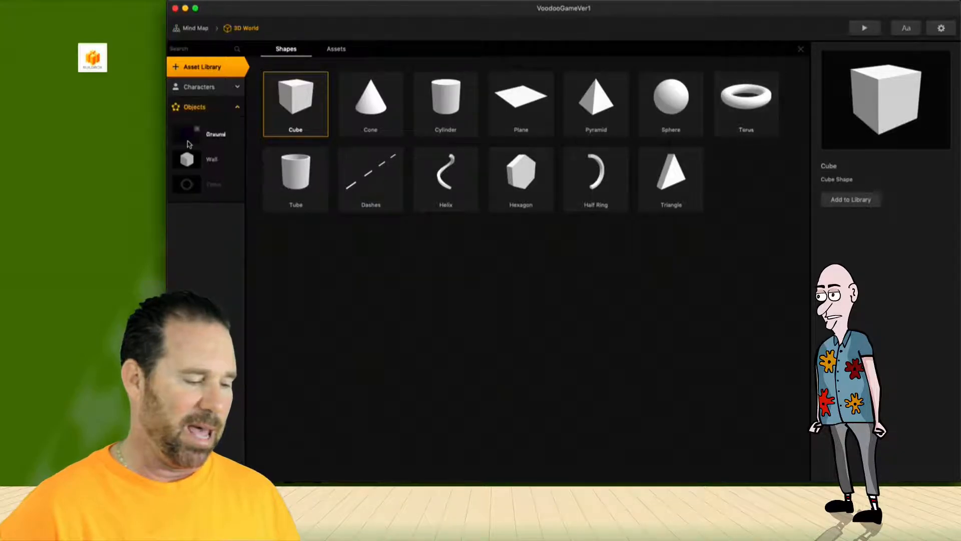
{"action": "left_click", "coordinate": [212, 188]}
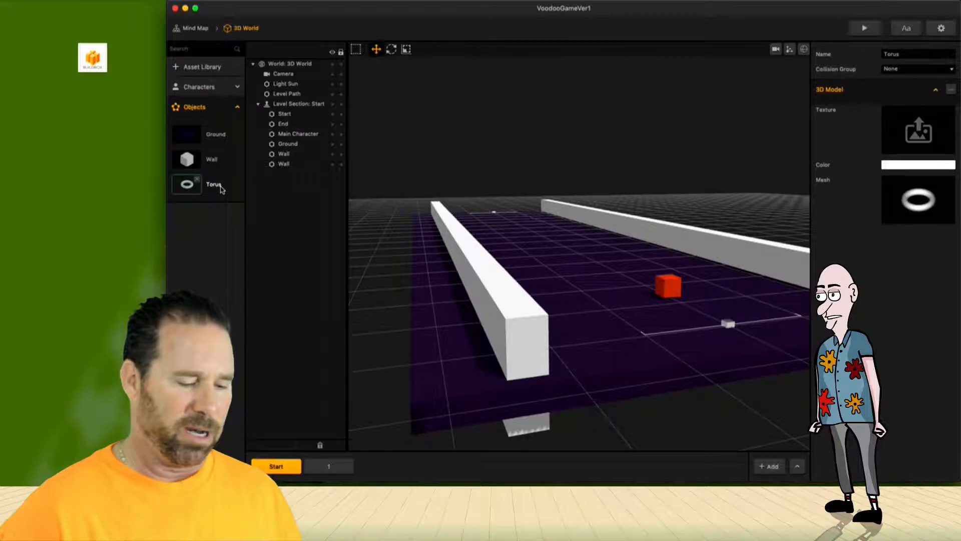
- Place the torus in the scene at position 0, 0, 0 and set its X rotation to 90
{"action": "left_click_drag", "start_coordinate": [364, 207], "coordinate": [377, 236], "text": "ctrl"}
{"action": "left_click_drag", "start_coordinate": [218, 188], "coordinate": [536, 204]}
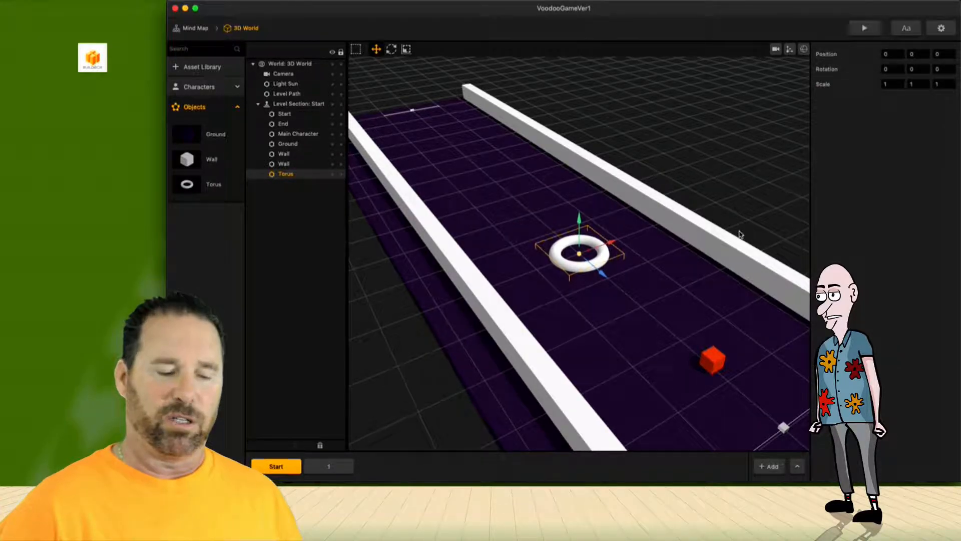
{"action": "left_click", "coordinate": [887, 69]}
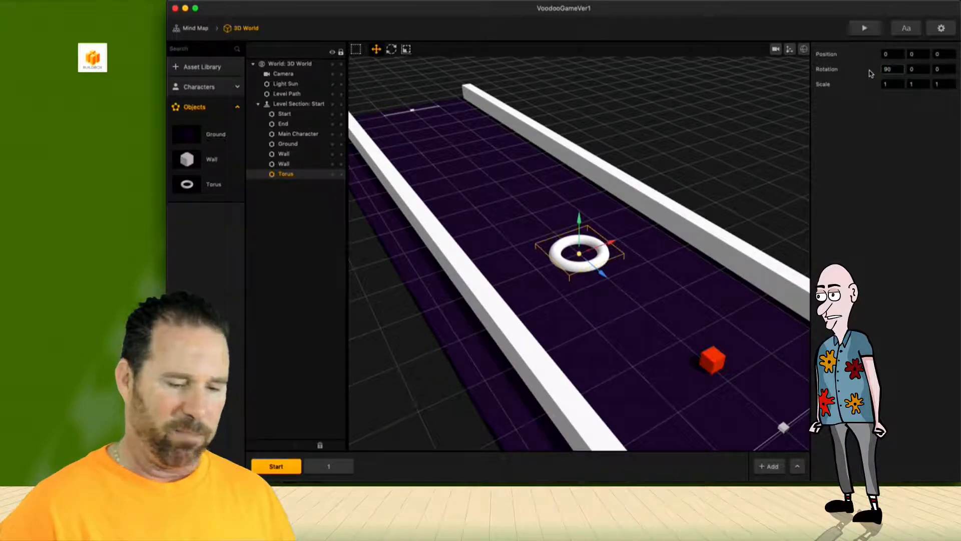
{"action": "key", "text": "Tab"}
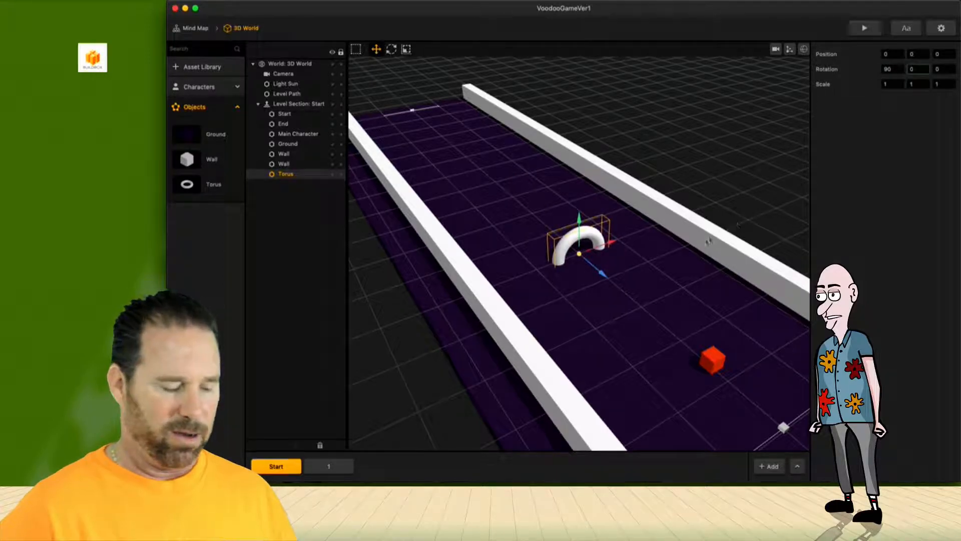
- Add the Point asset from the Asset Library to Objects and place it under the torus arch at position 0, 0, 0
{"action": "left_click_drag", "start_coordinate": [709, 247], "coordinate": [679, 220], "text": "ctrl"}
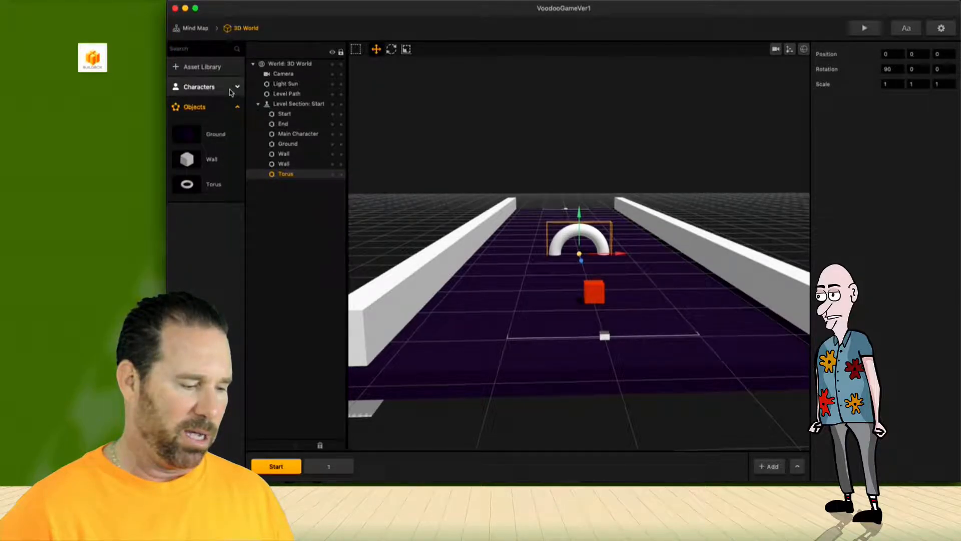
{"action": "left_click", "coordinate": [218, 66]}
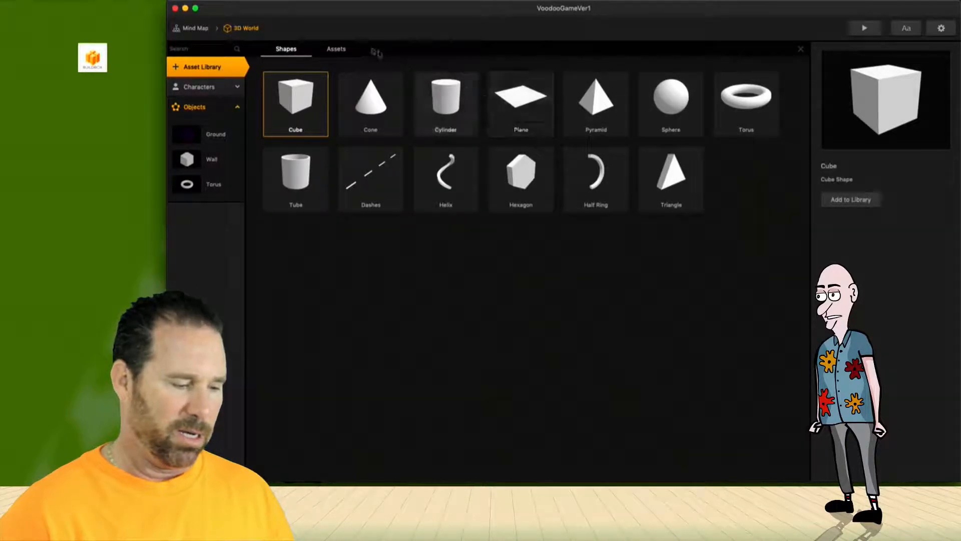
{"action": "left_click", "coordinate": [336, 49]}
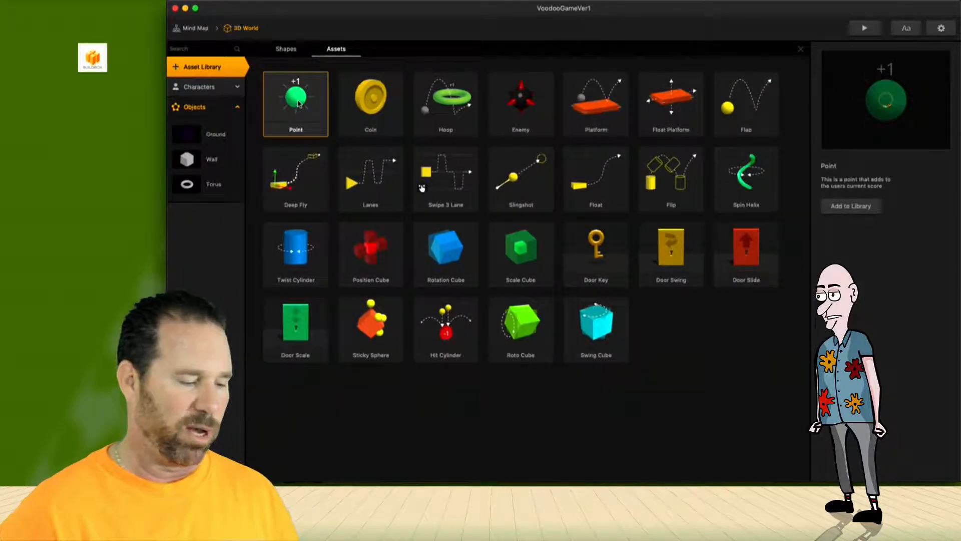
{"action": "left_click_drag", "start_coordinate": [297, 103], "coordinate": [235, 235]}
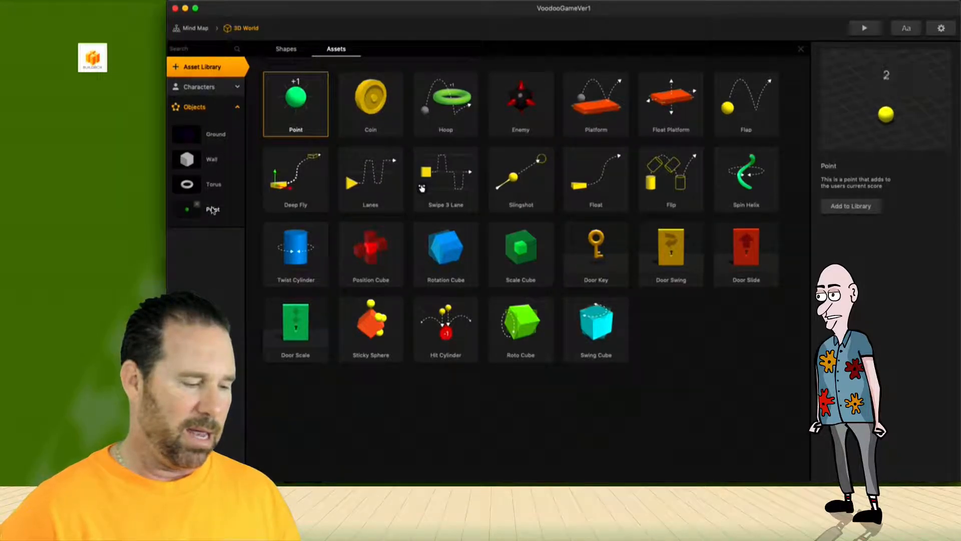
{"action": "left_click", "coordinate": [202, 66]}
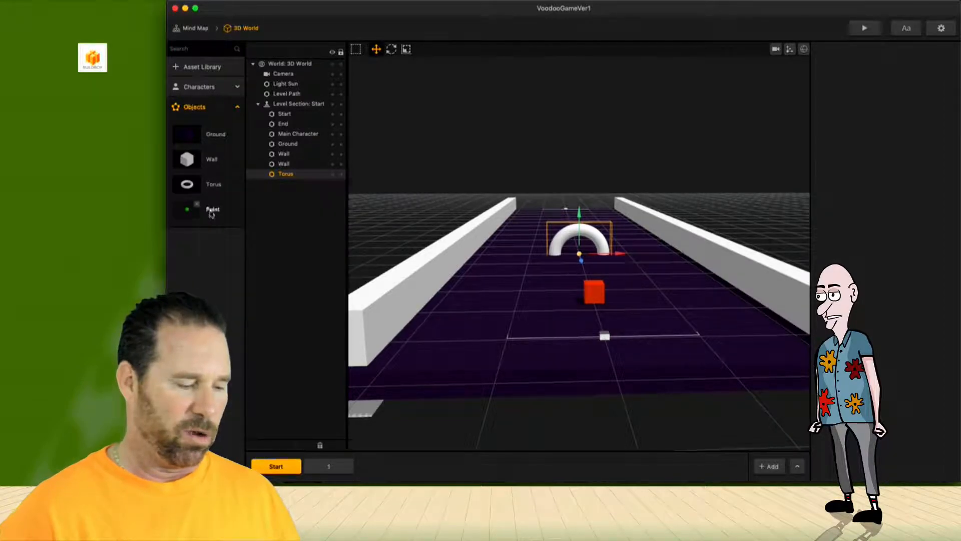
{"action": "left_click_drag", "start_coordinate": [211, 215], "coordinate": [579, 253]}
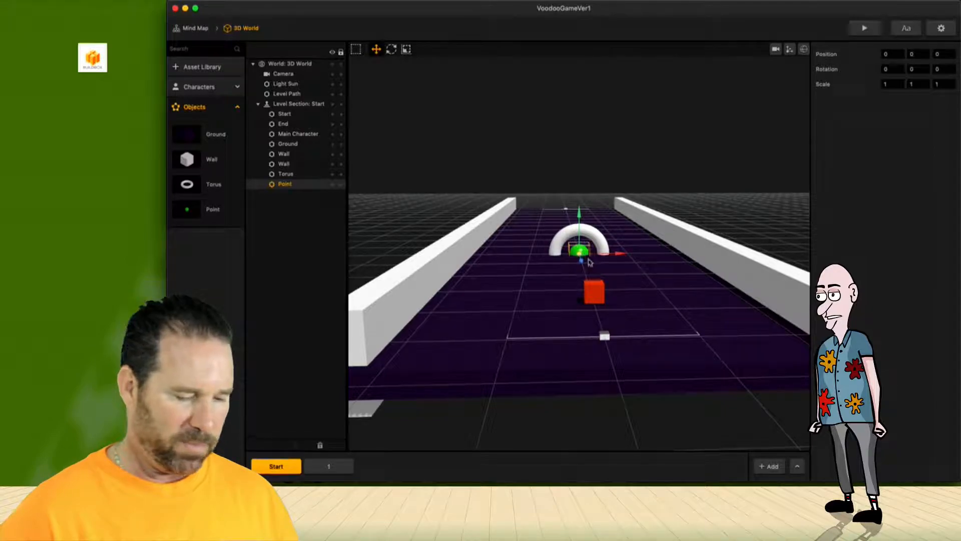
- Scale the torus up uniformly to make a larger arch over the point
{"action": "left_click", "coordinate": [563, 236]}
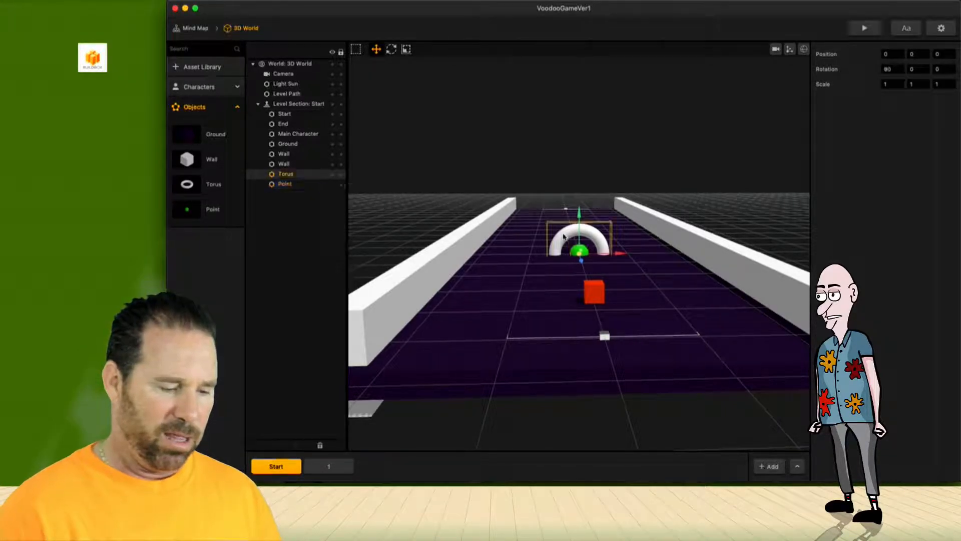
{"action": "key", "text": "r"}
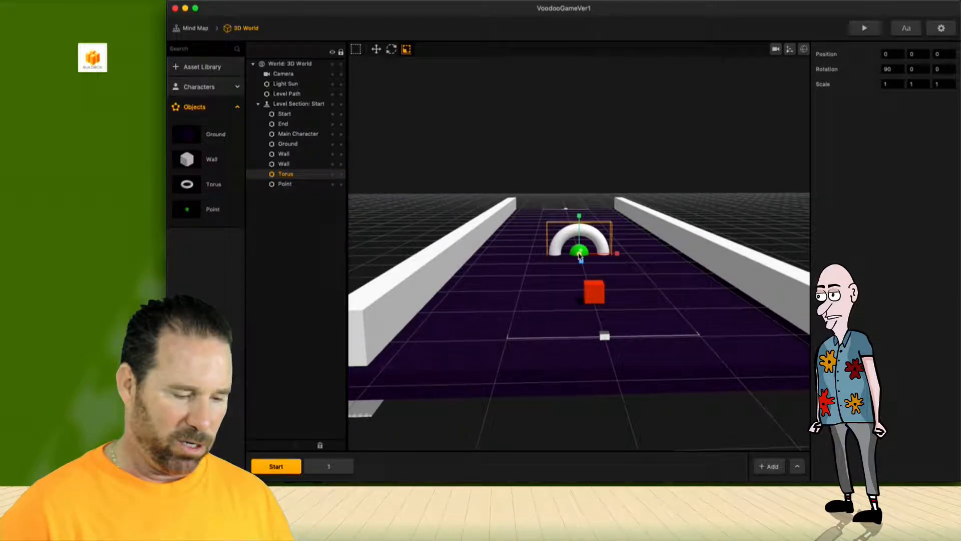
{"action": "left_click_drag", "start_coordinate": [579, 256], "coordinate": [588, 214]}
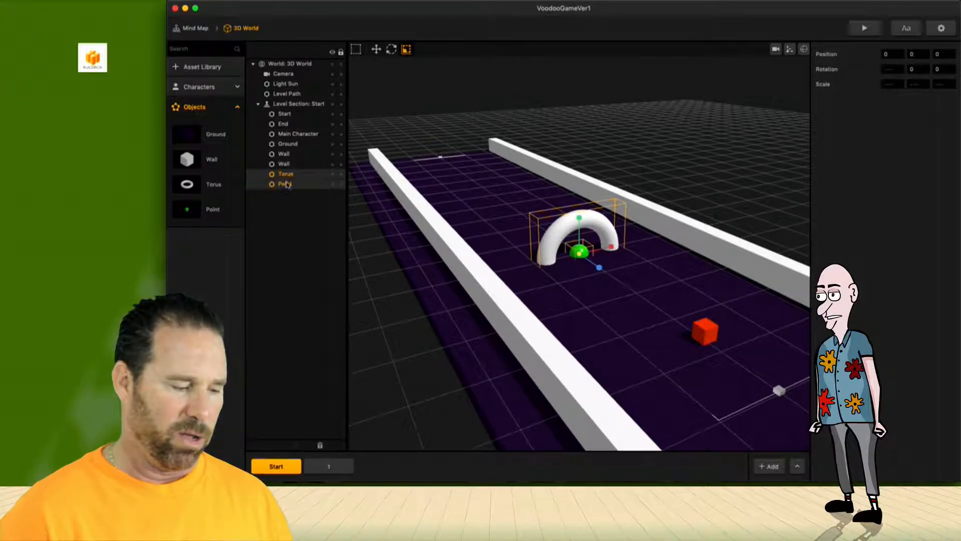
- Scale the Point object in the scene uniformly to about 2.62 to fill the torus arch
{"action": "left_click", "coordinate": [284, 164]}
{"action": "left_click", "coordinate": [286, 174]}
{"action": "left_click", "coordinate": [286, 185]}
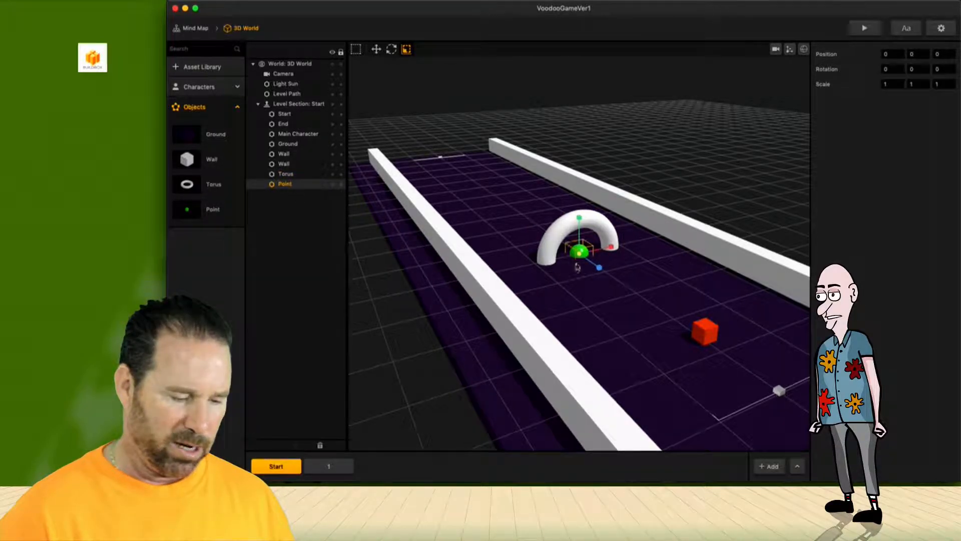
{"action": "left_click_drag", "start_coordinate": [579, 253], "coordinate": [580, 246]}
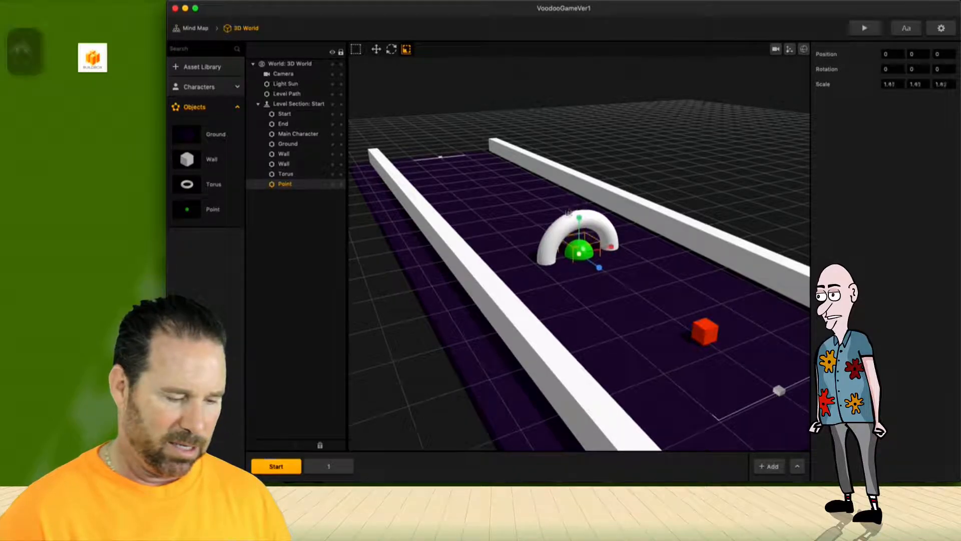
{"action": "left_click_drag", "start_coordinate": [576, 183], "coordinate": [595, 109]}
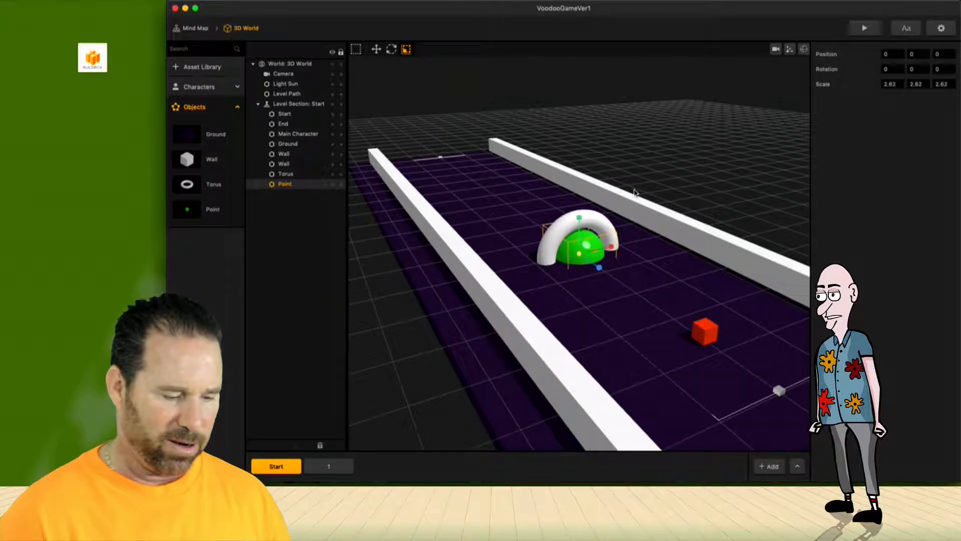
- Open the node map of the Point object
{"action": "left_click_drag", "start_coordinate": [634, 189], "coordinate": [616, 201], "text": "ctrl"}
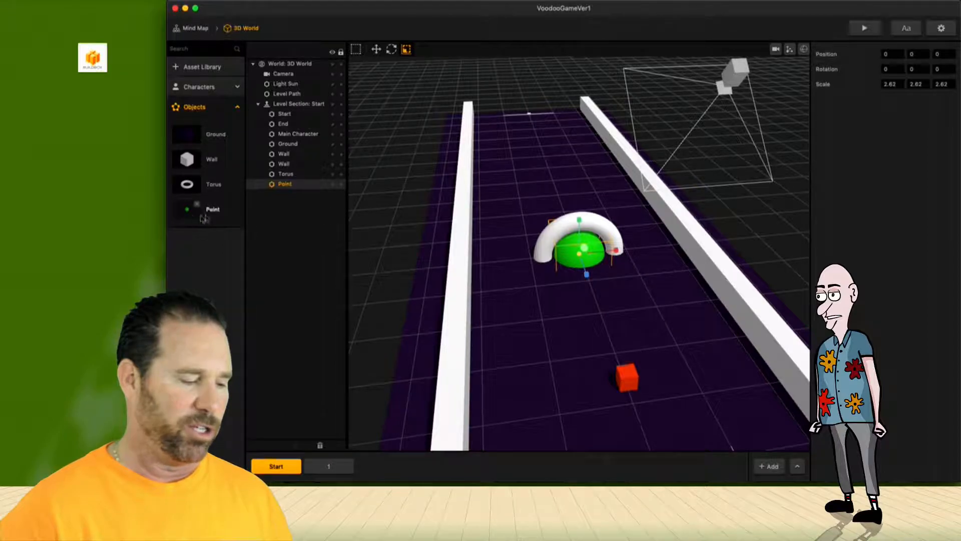
{"action": "double_click", "coordinate": [214, 212]}
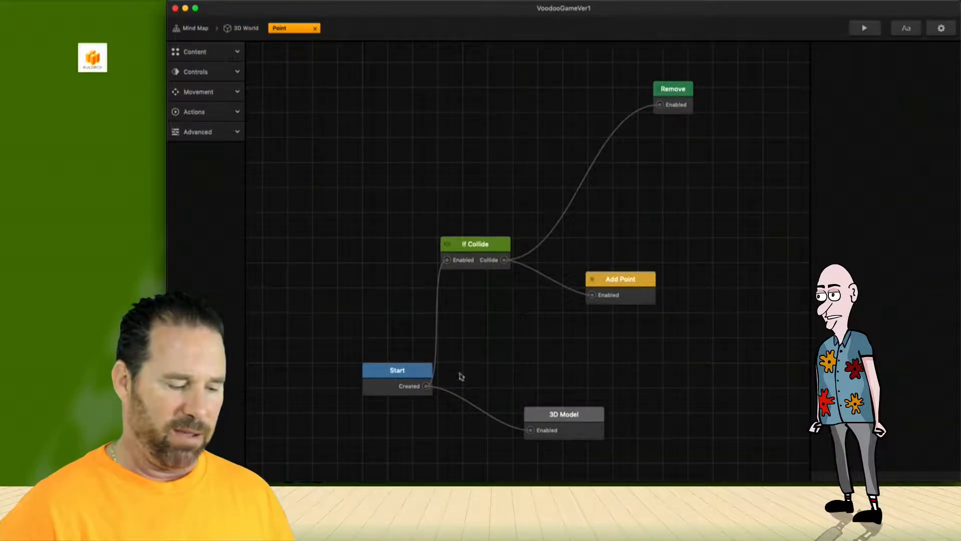
- Arrange the Start, If Collide and Add Point nodes closer together and delete the 3D Model node from the Point node map
{"action": "left_click_drag", "start_coordinate": [408, 374], "coordinate": [392, 306]}
{"action": "left_click_drag", "start_coordinate": [492, 257], "coordinate": [494, 164]}
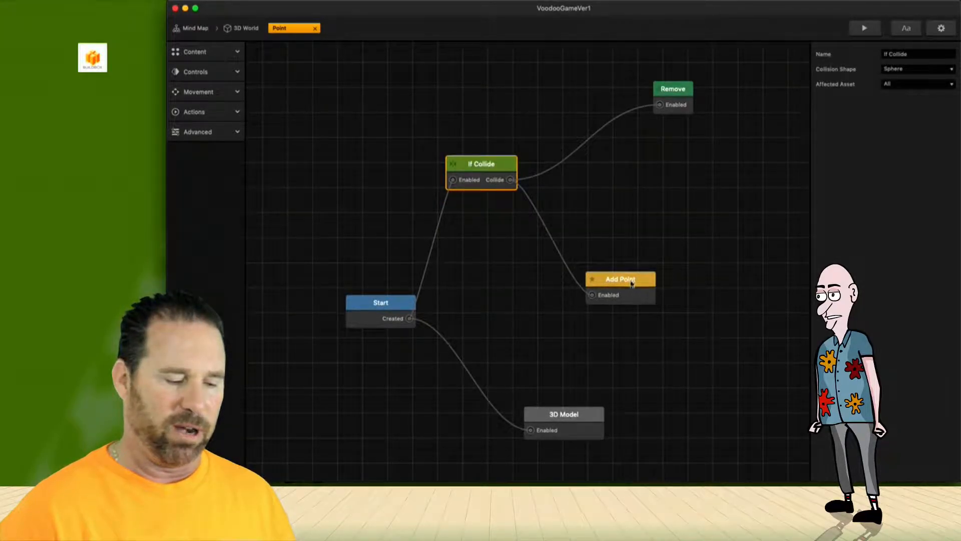
{"action": "left_click_drag", "start_coordinate": [632, 283], "coordinate": [611, 216]}
{"action": "left_click_drag", "start_coordinate": [557, 416], "coordinate": [554, 332]}
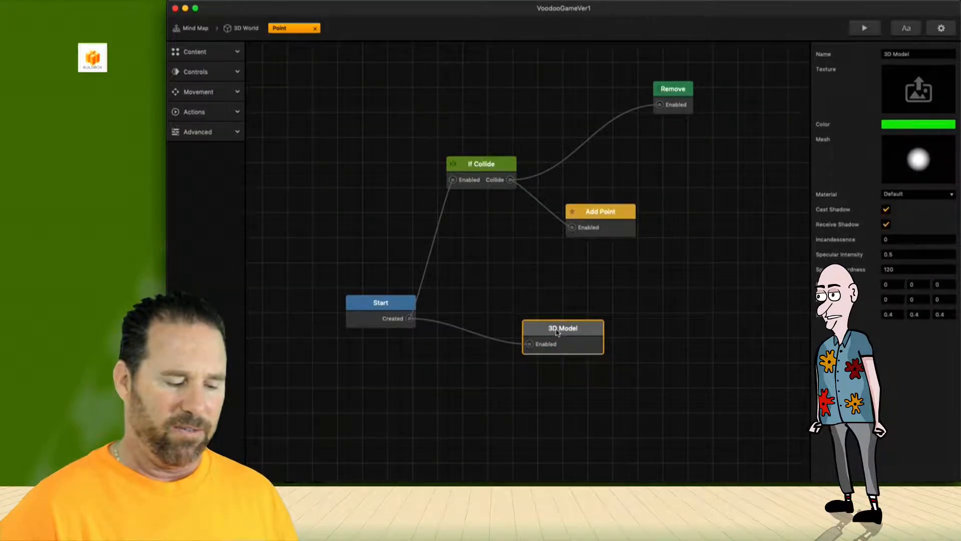
{"action": "key", "text": "Delete"}
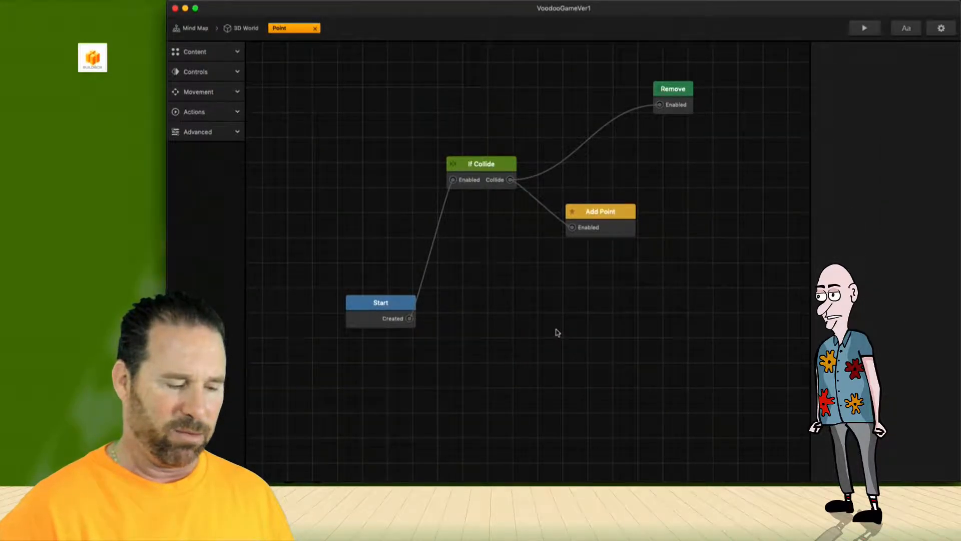
- Show the collision shapes in the 3D World to inspect the Point's If Collide area under the arch, and close the Point node map
{"action": "left_click", "coordinate": [242, 30]}
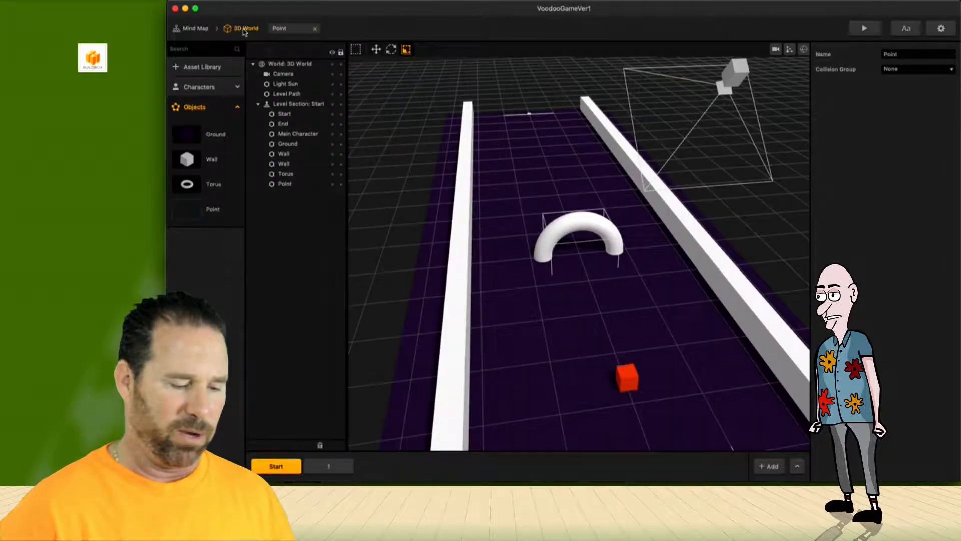
{"action": "left_click", "coordinate": [284, 184]}
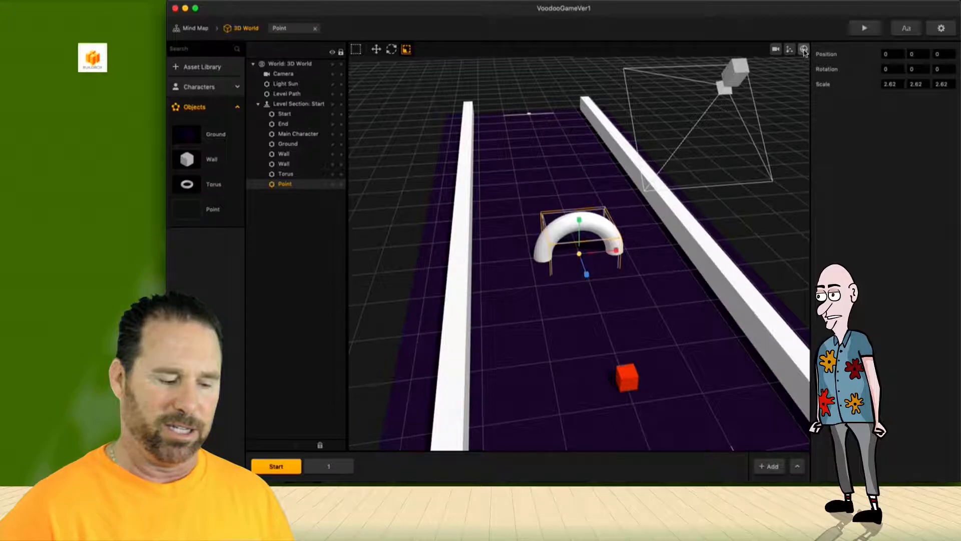
{"action": "left_click", "coordinate": [804, 49]}
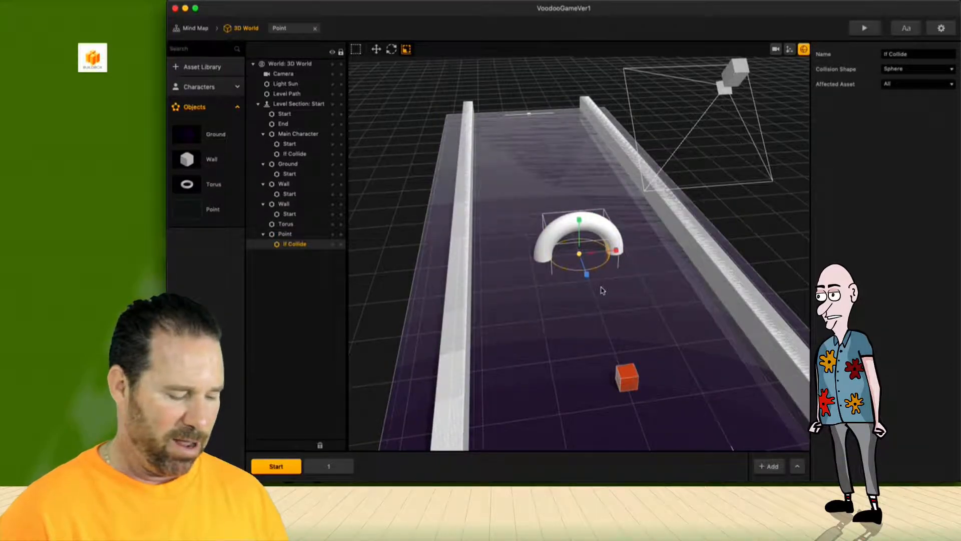
{"action": "scroll", "coordinate": [602, 290], "scroll_direction": "down", "scroll_amount": 2, "text": "ctrl"}
{"action": "mouse_move", "coordinate": [602, 290]}
{"action": "left_mouse_down", "text": "ctrl"}
{"action": "mouse_move", "coordinate": [574, 274]}
{"action": "mouse_move", "coordinate": [588, 264]}
{"action": "mouse_move", "coordinate": [604, 276]}
{"action": "mouse_move", "coordinate": [600, 266]}
{"action": "mouse_move", "coordinate": [594, 292]}
{"action": "mouse_move", "coordinate": [608, 270]}
{"action": "mouse_move", "coordinate": [582, 278]}
{"action": "mouse_move", "coordinate": [607, 273]}
{"action": "left_mouse_up", "text": "ctrl"}
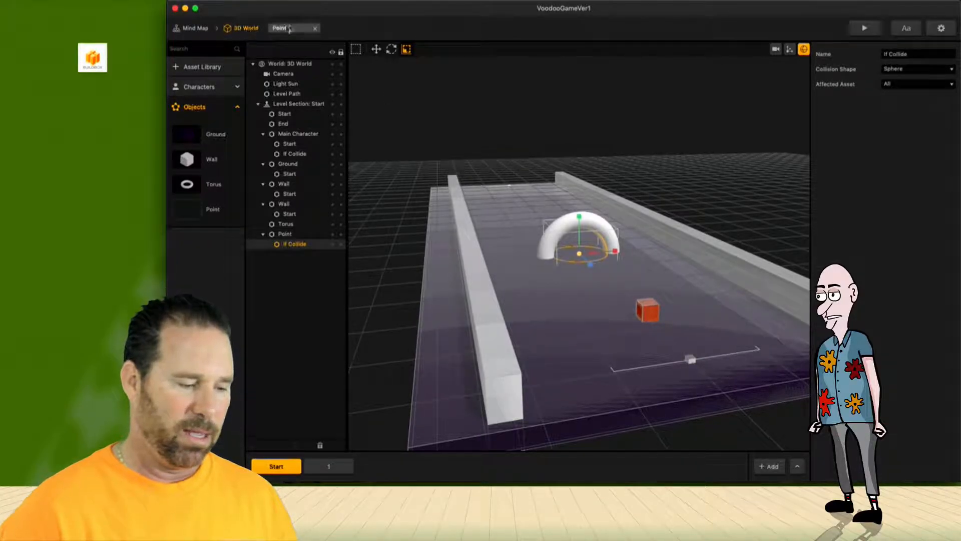
{"action": "left_click", "coordinate": [315, 29]}
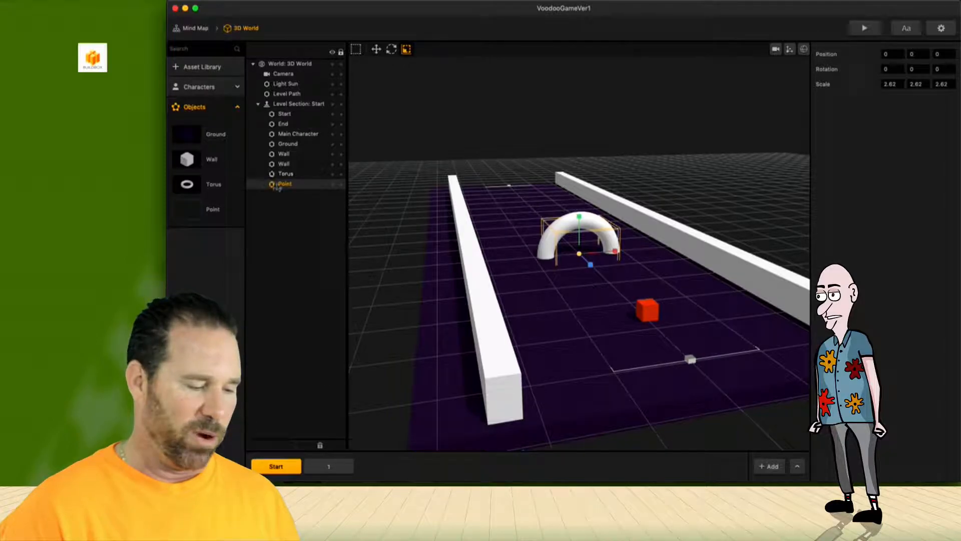
- Reopen the Point node map and set the If Collide node's Affected Asset to Main Character
{"action": "double_click", "coordinate": [214, 213]}
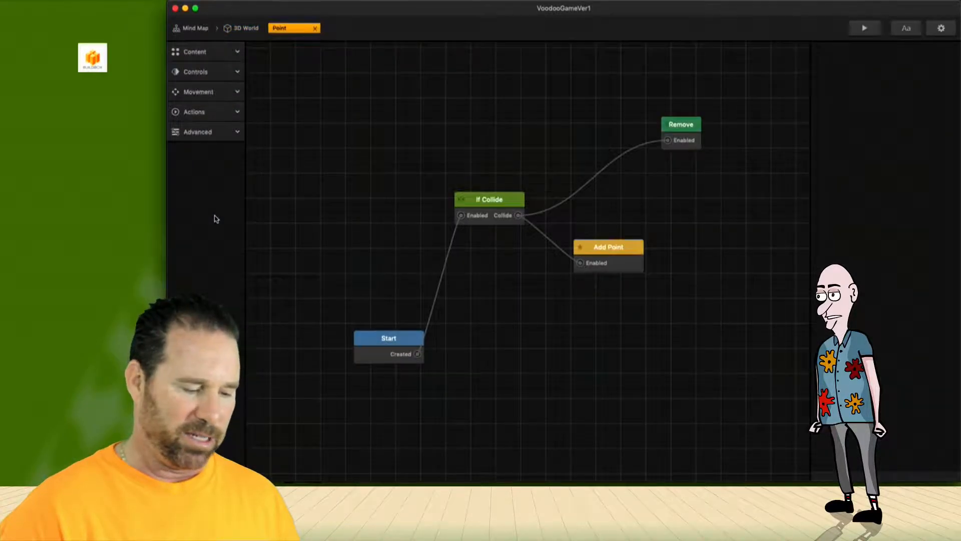
{"action": "left_click", "coordinate": [505, 204]}
{"action": "left_click", "coordinate": [904, 85]}
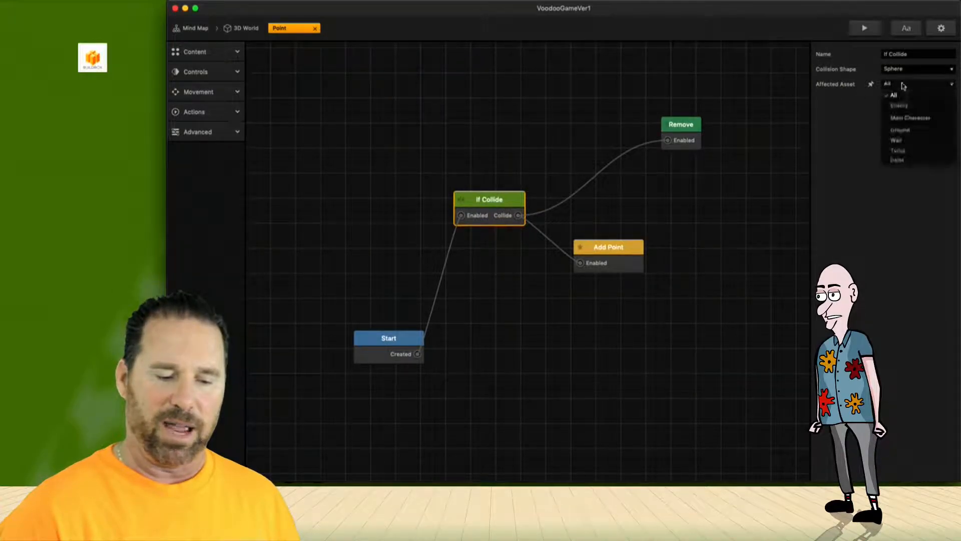
{"action": "left_click", "coordinate": [906, 119]}
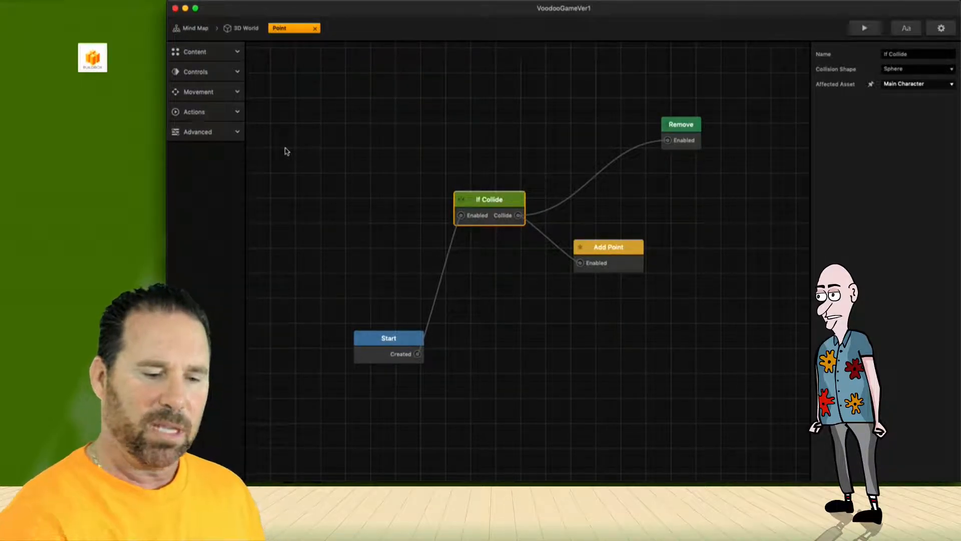
- Enable physics on the Point's Start node and set its physics type to Static
{"action": "left_click", "coordinate": [377, 344]}
{"action": "left_click", "coordinate": [886, 69]}
{"action": "left_click", "coordinate": [897, 99]}
{"action": "left_click", "coordinate": [898, 110]}
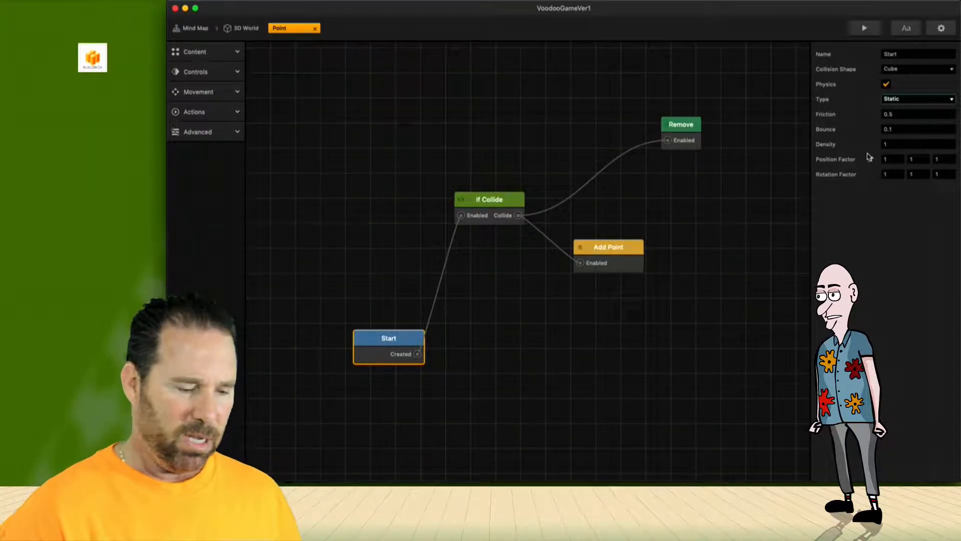
- Return to the 3D World, close the Point node map and save the project
{"action": "left_click", "coordinate": [246, 28]}
{"action": "left_click", "coordinate": [285, 174]}
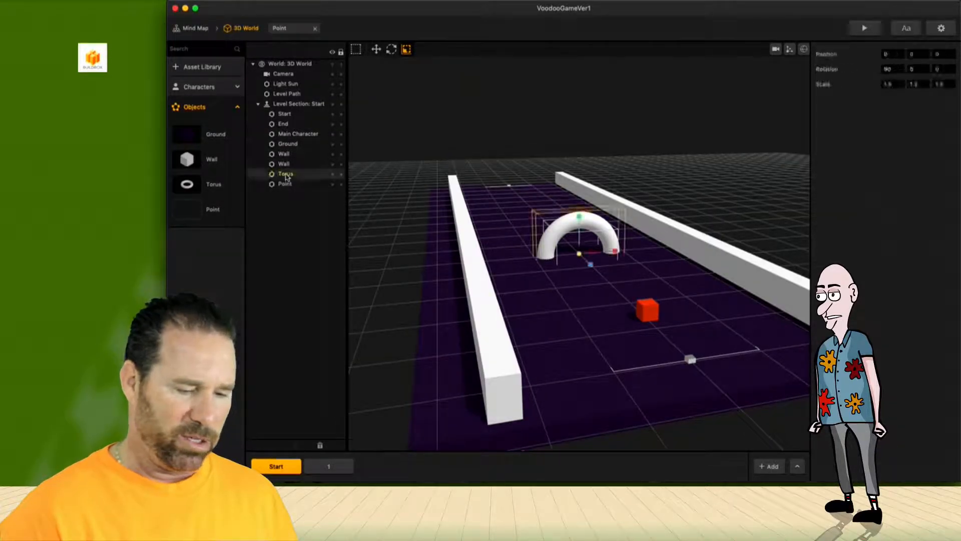
{"action": "left_click", "coordinate": [223, 186]}
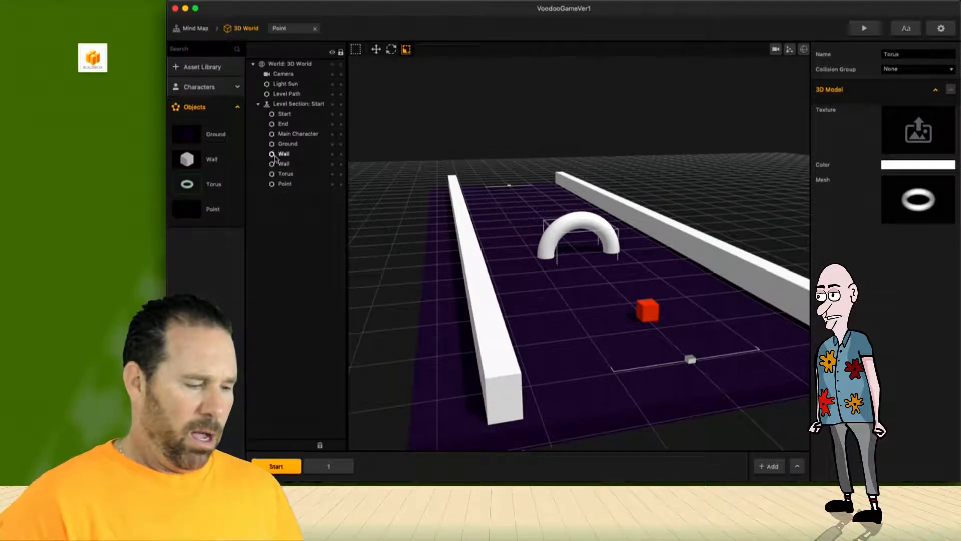
{"action": "left_click", "coordinate": [315, 29]}
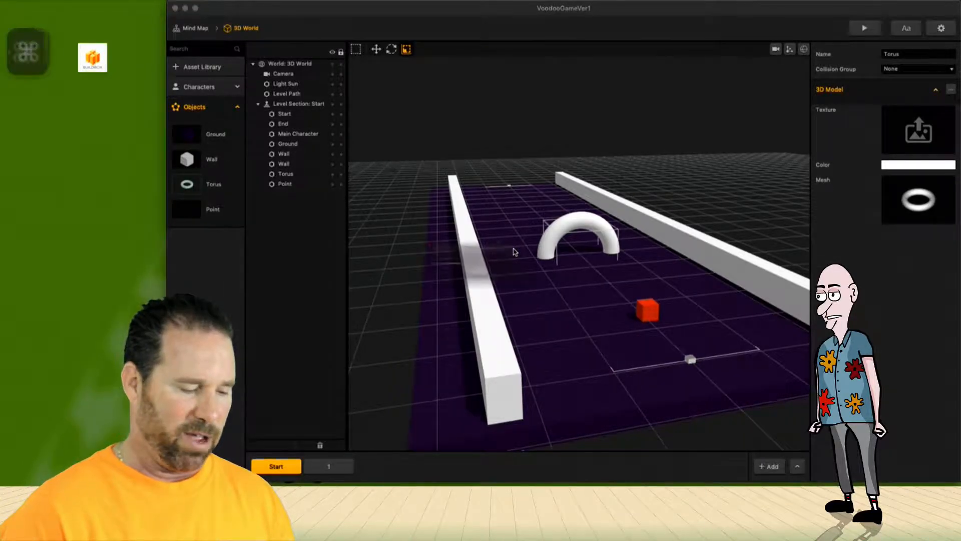
{"action": "key", "text": "super+s"}
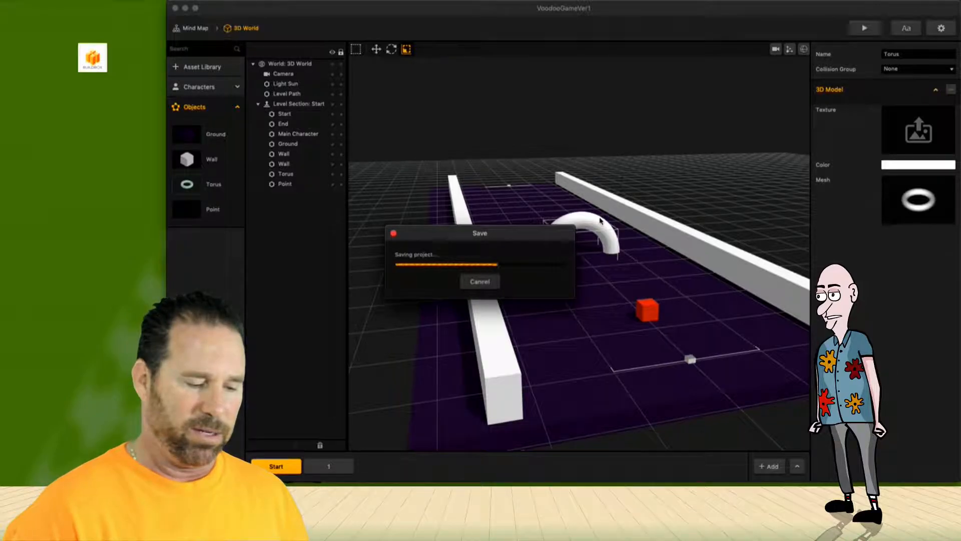
- Preview the game and restart it to test steering the red cube through the torus arch, then close the preview
{"action": "left_click", "coordinate": [871, 28]}
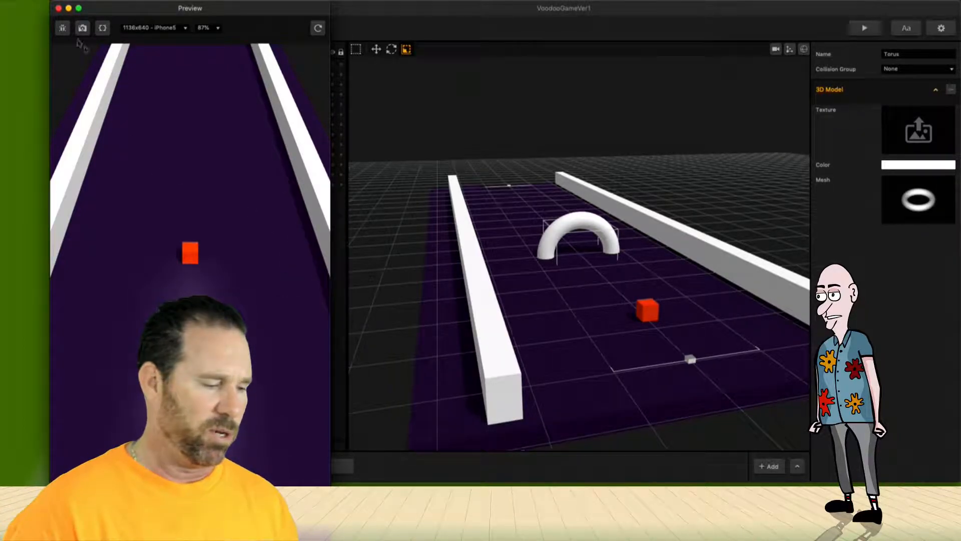
{"action": "left_click", "coordinate": [58, 8]}
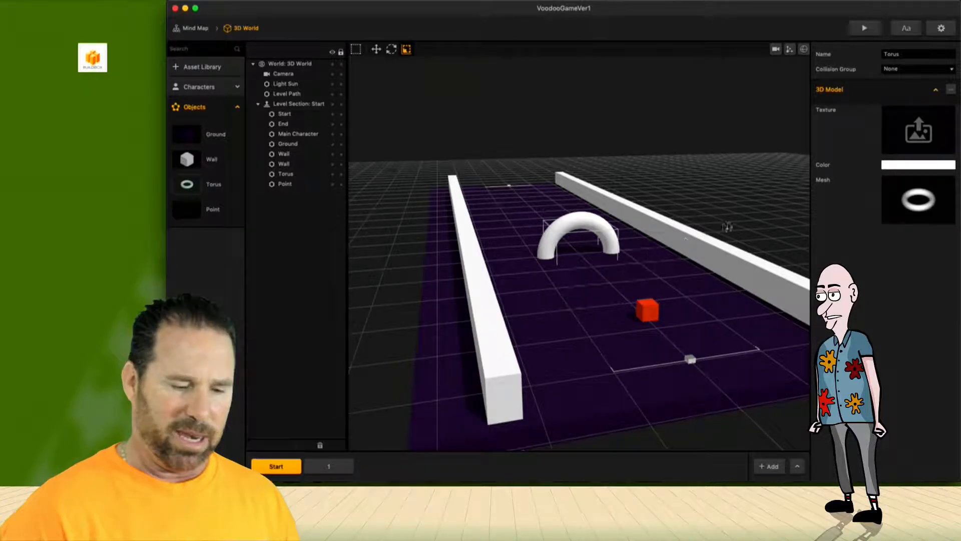
{"action": "left_click", "coordinate": [864, 28]}
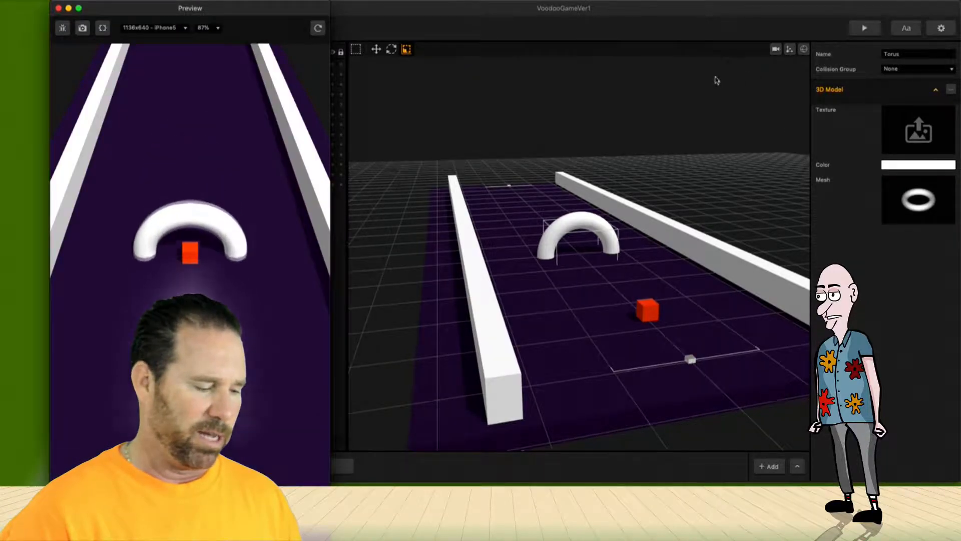
{"action": "left_click", "coordinate": [318, 28]}
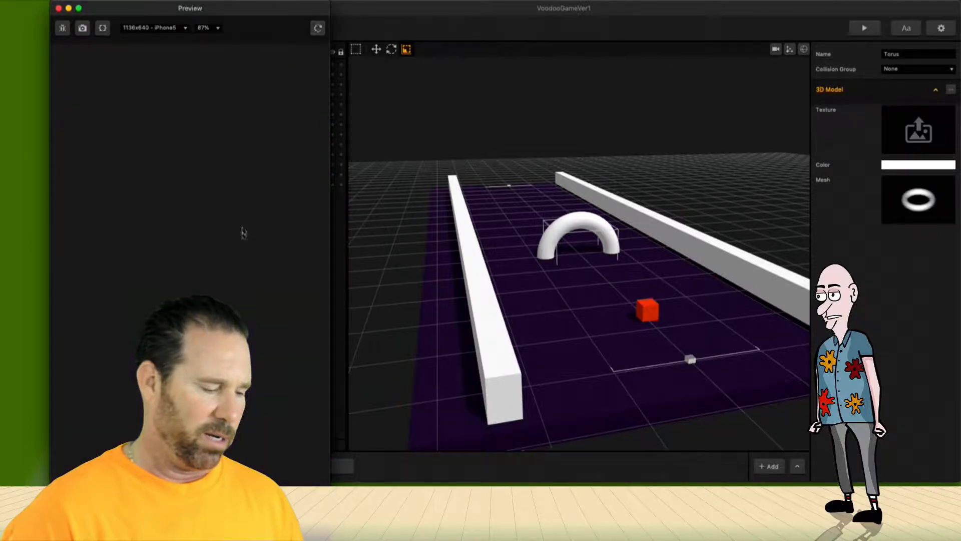
{"action": "left_click_drag", "start_coordinate": [192, 268], "coordinate": [202, 240]}
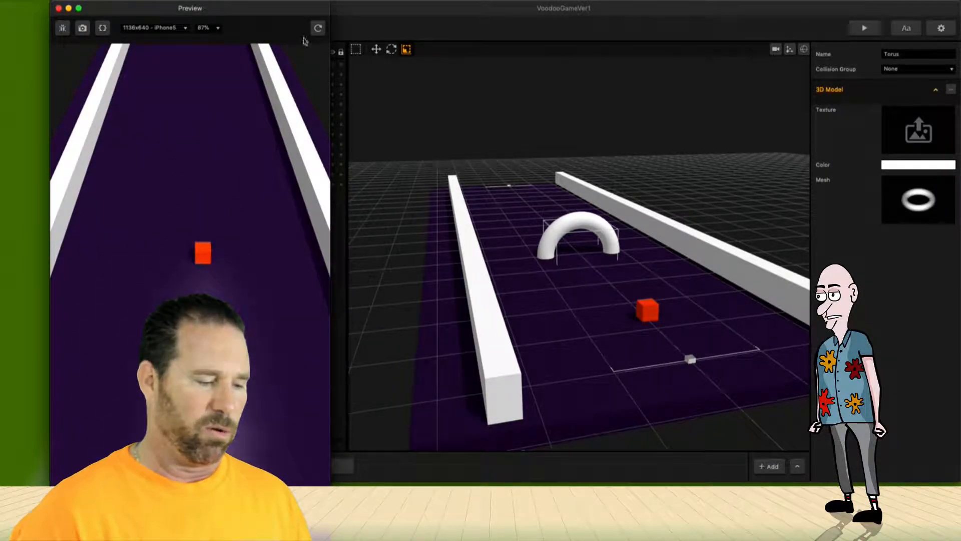
{"action": "left_click", "coordinate": [317, 28]}
{"action": "left_click", "coordinate": [59, 9]}
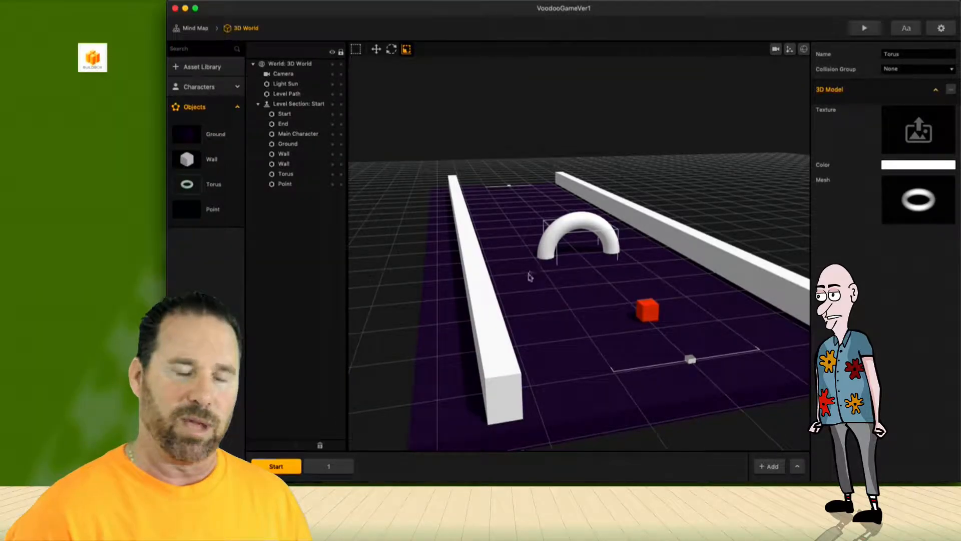
- Add a Cube shape from the Asset Library to Objects and rename it Enemy
{"action": "left_click", "coordinate": [202, 66]}
{"action": "left_click", "coordinate": [286, 49]}
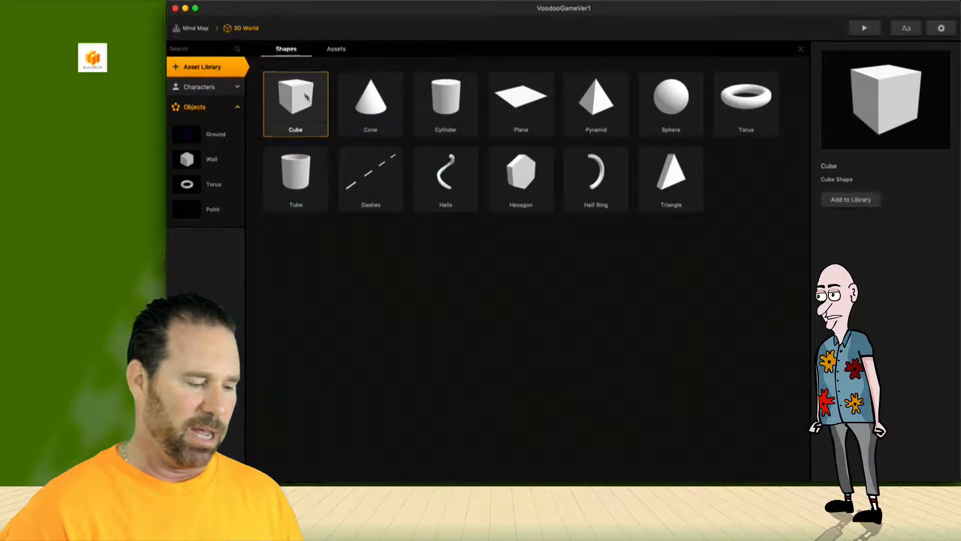
{"action": "left_click_drag", "start_coordinate": [302, 103], "coordinate": [216, 239]}
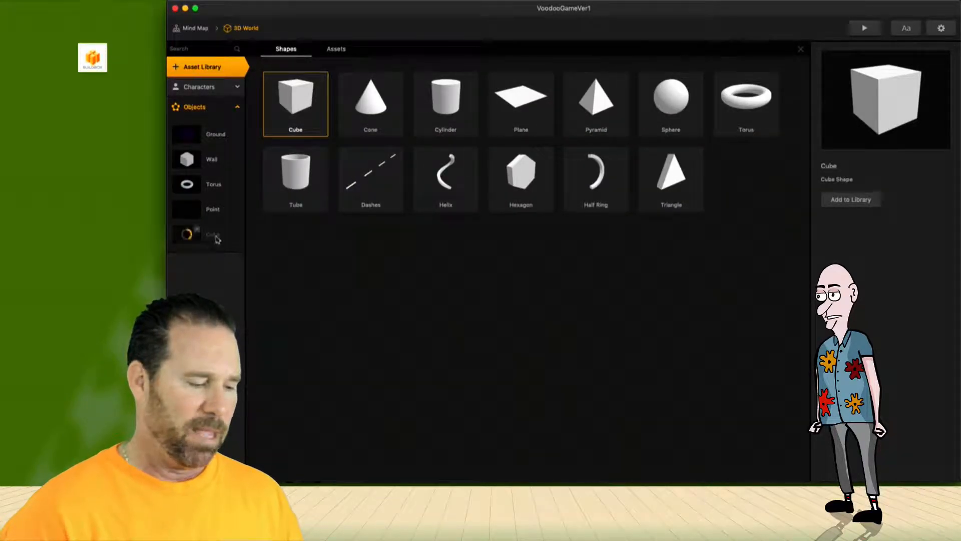
{"action": "left_click", "coordinate": [215, 235]}
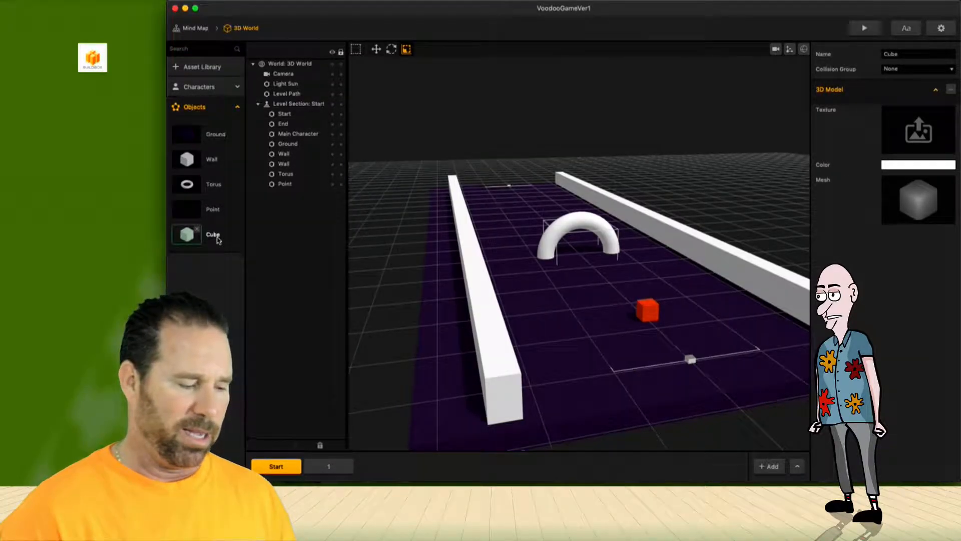
{"action": "double_click", "coordinate": [920, 54]}
{"action": "type", "text": "Enem"}
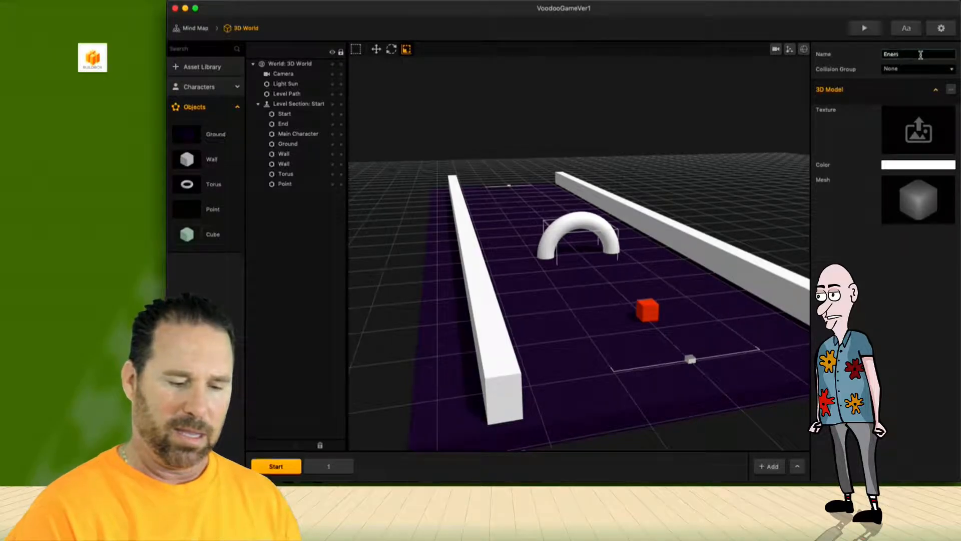
{"action": "type", "text": "y"}
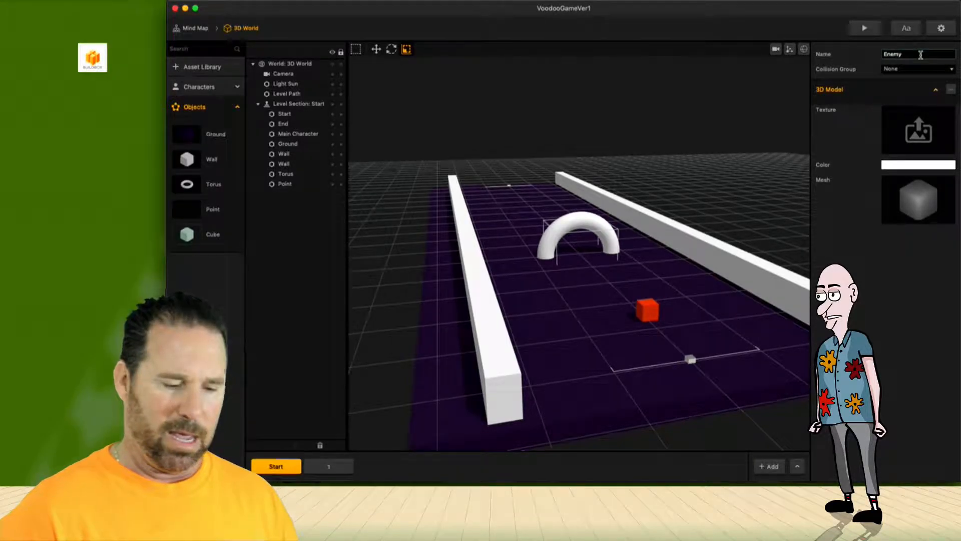
{"action": "key", "text": "Return"}
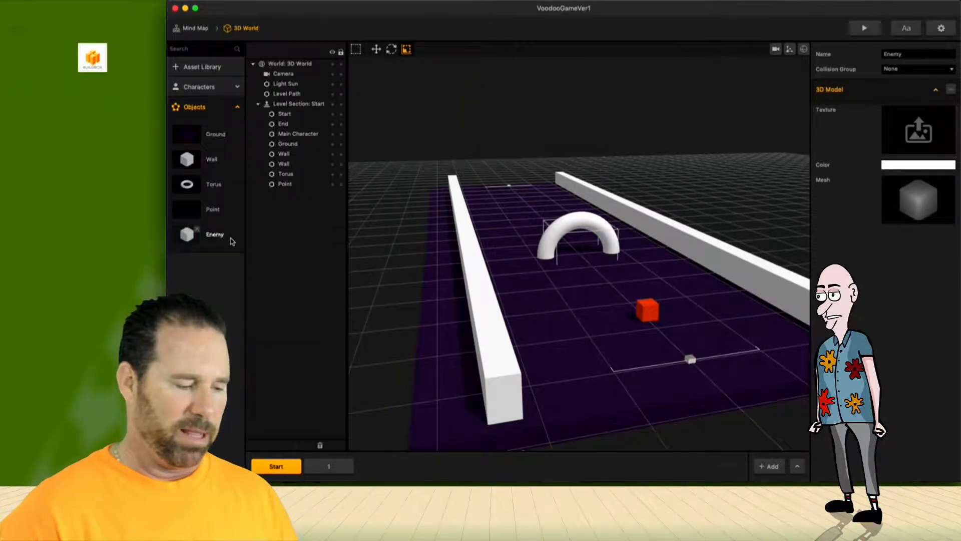
- Place the Enemy cube beside the torus arch at X position about -3.09, thinned to a Z scale of about 0.23
{"action": "left_click_drag", "start_coordinate": [192, 238], "coordinate": [513, 249]}
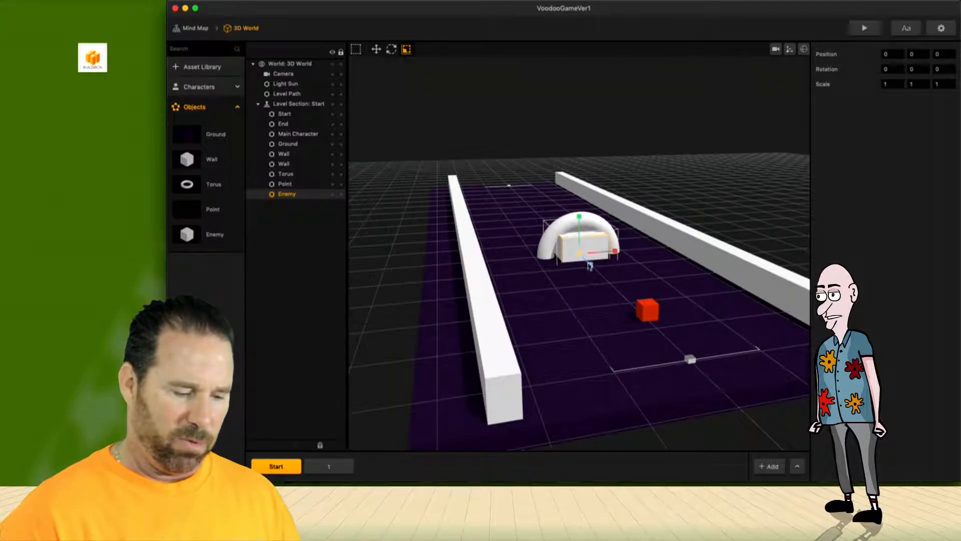
{"action": "left_click_drag", "start_coordinate": [590, 266], "coordinate": [583, 257]}
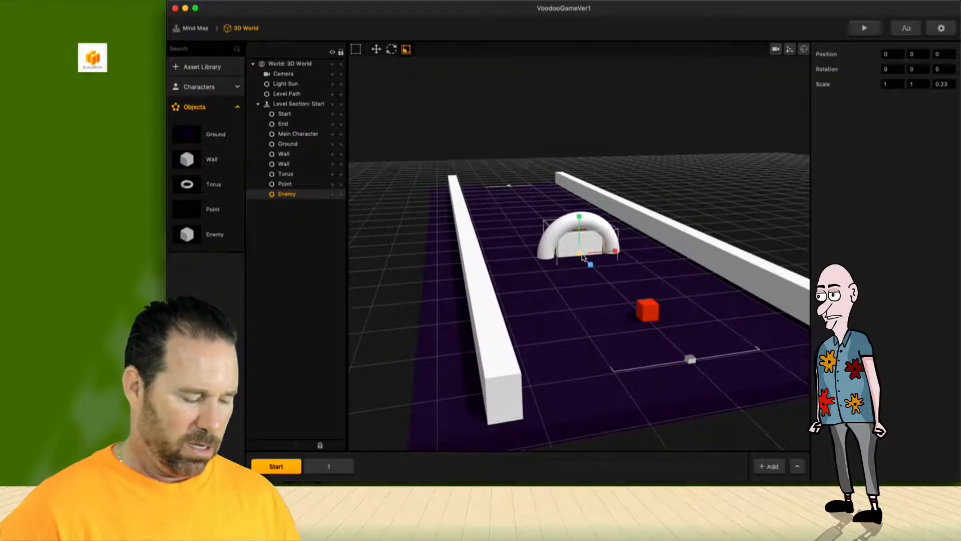
{"action": "left_click_drag", "start_coordinate": [582, 256], "coordinate": [548, 249], "text": "ctrl"}
{"action": "key", "text": "w"}
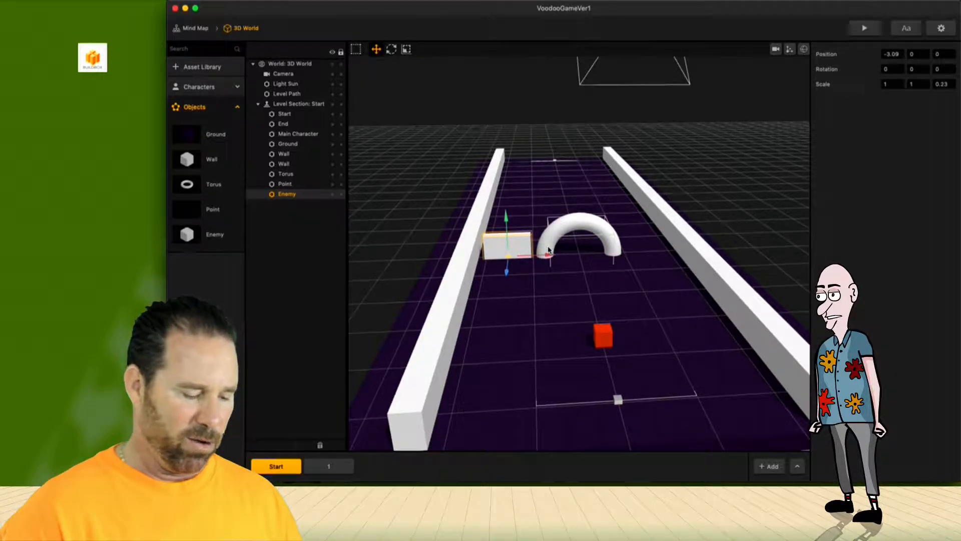
- Widen the Enemy to an X scale of about 3.36 and move it to X position about -4.72 so its end meets the arch leg
{"action": "key", "text": "r"}
{"action": "left_click_drag", "start_coordinate": [547, 258], "coordinate": [563, 257]}
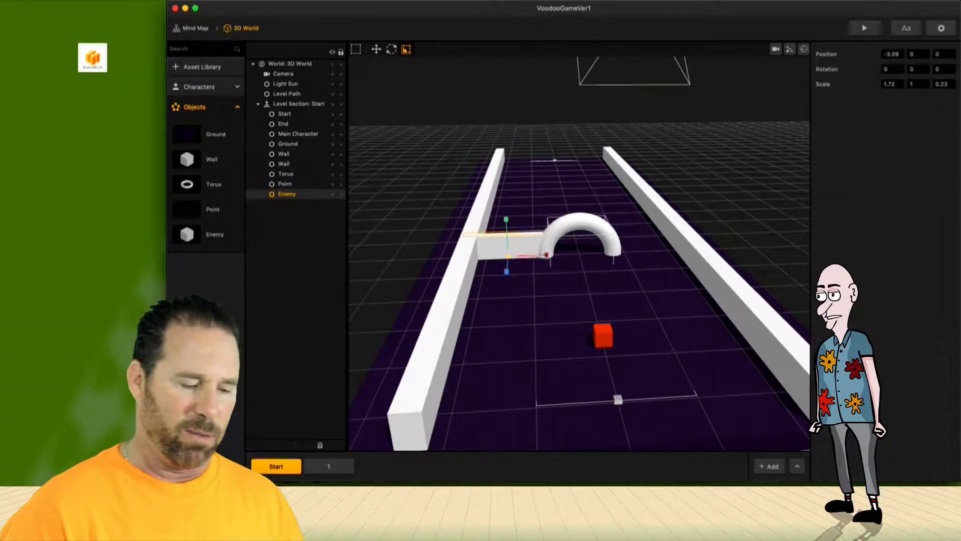
{"action": "left_click_drag", "start_coordinate": [548, 255], "coordinate": [582, 262]}
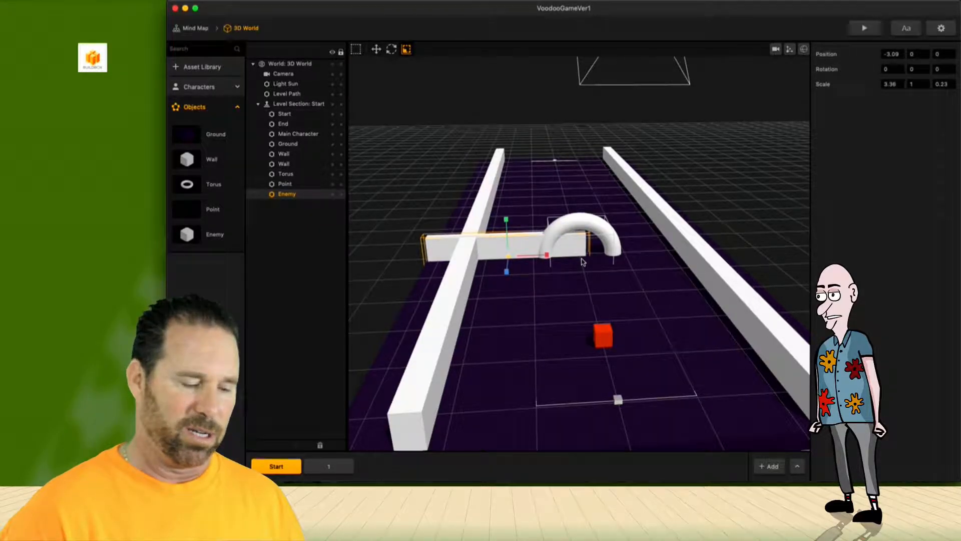
{"action": "key", "text": "w"}
{"action": "left_click_drag", "start_coordinate": [549, 256], "coordinate": [513, 258]}
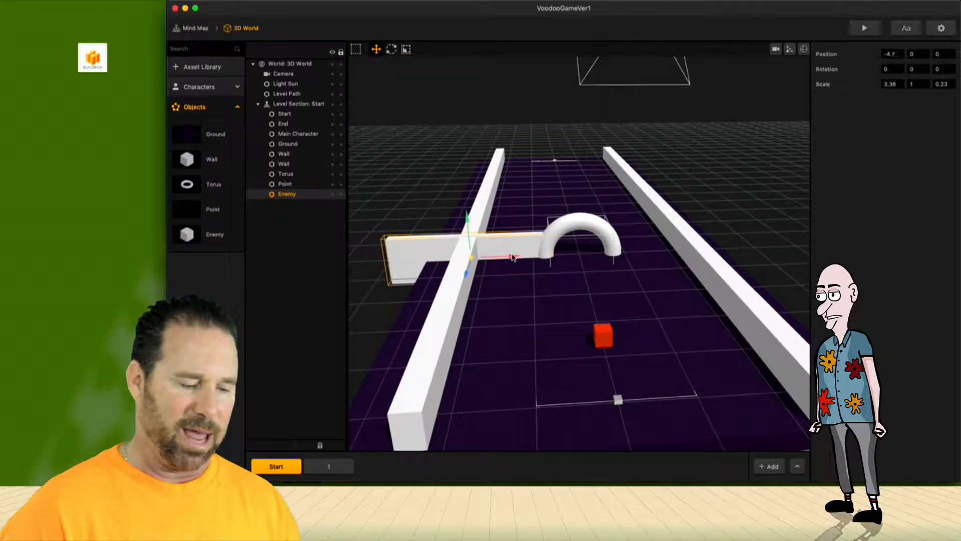
{"action": "left_click_drag", "start_coordinate": [512, 257], "coordinate": [513, 258]}
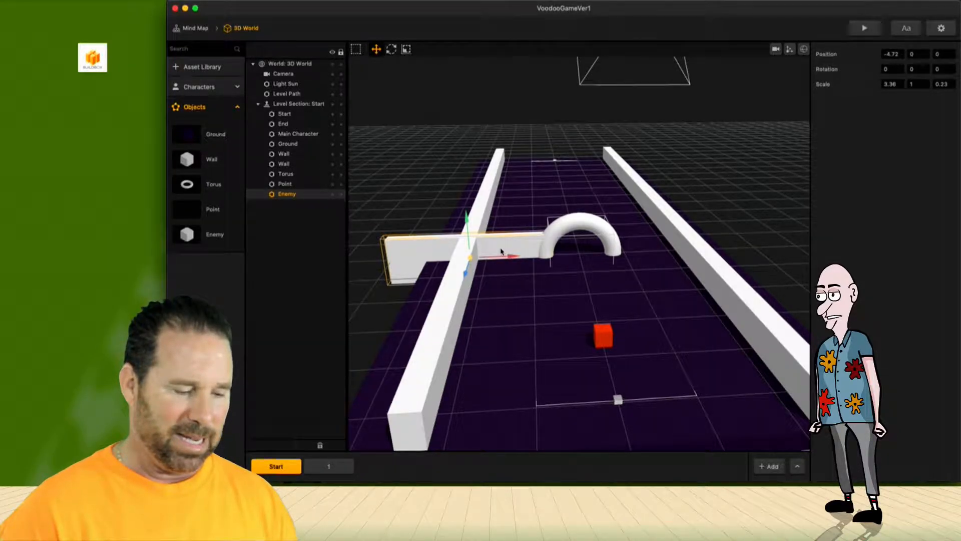
- Duplicate the Enemy barrier and move the copy to X position about 4.85, against the arch's opposite leg
{"action": "key", "text": "super+d"}
{"action": "left_click_drag", "start_coordinate": [532, 257], "coordinate": [723, 249]}
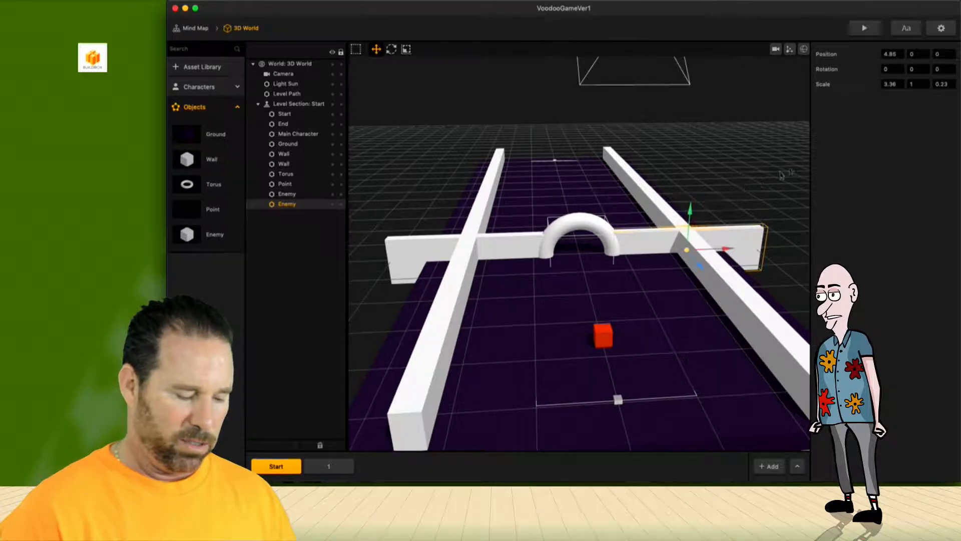
- Preview the game and restart it several times to check the gate with barriers on both sides, then close the preview
{"action": "left_click", "coordinate": [862, 30]}
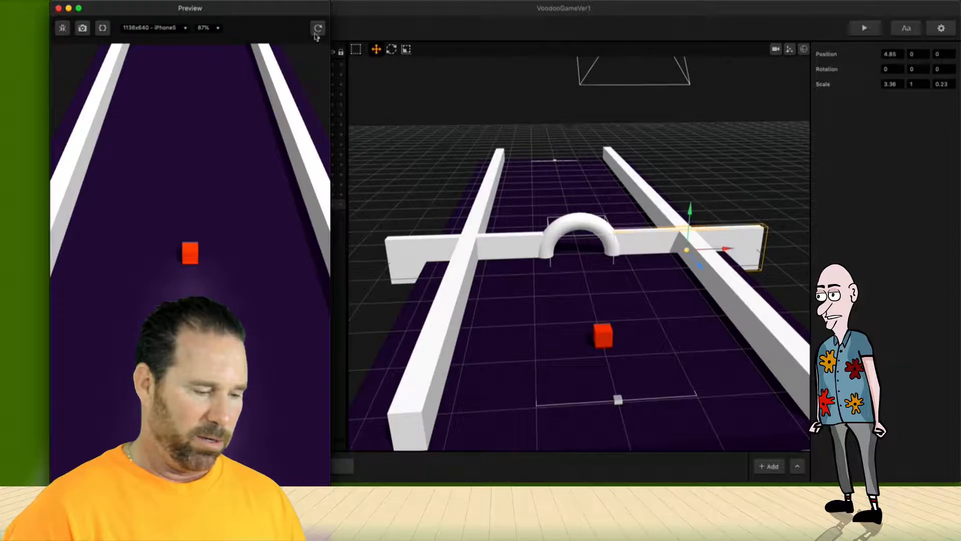
{"action": "left_click", "coordinate": [317, 29]}
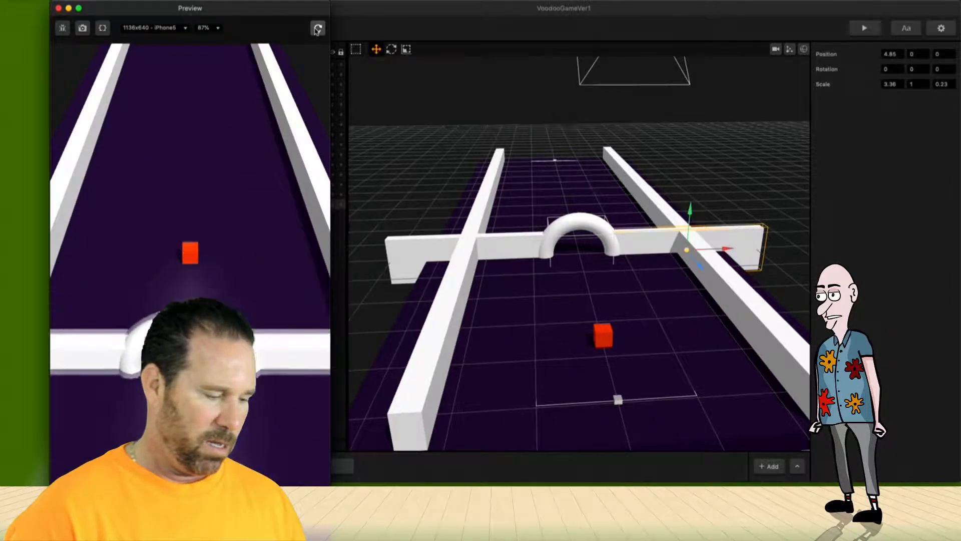
{"action": "left_click", "coordinate": [317, 29]}
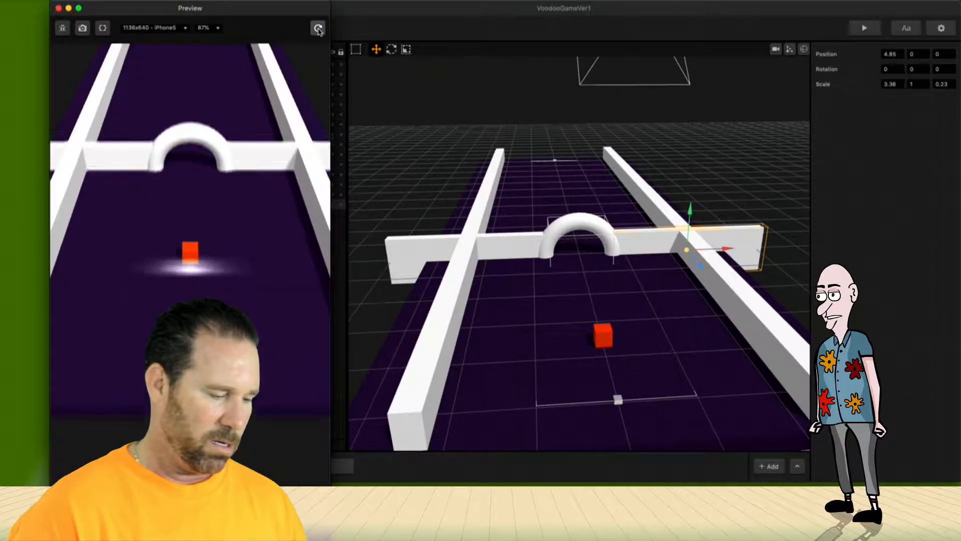
{"action": "left_click", "coordinate": [318, 29]}
{"action": "left_click", "coordinate": [58, 8]}
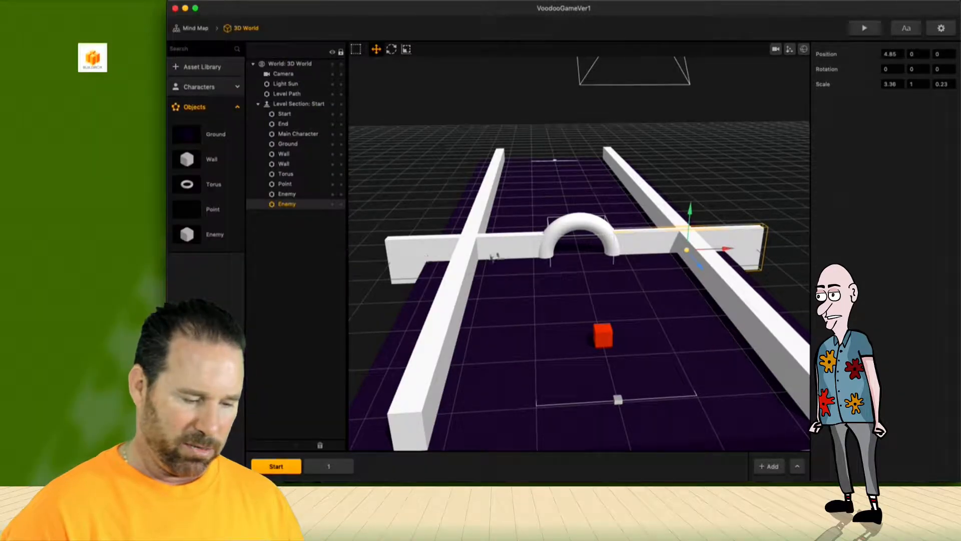
- Move the original Enemy to X position about -4.74, then select both Enemy barriers and check their alignment with the arch from above
{"action": "left_click", "coordinate": [497, 254]}
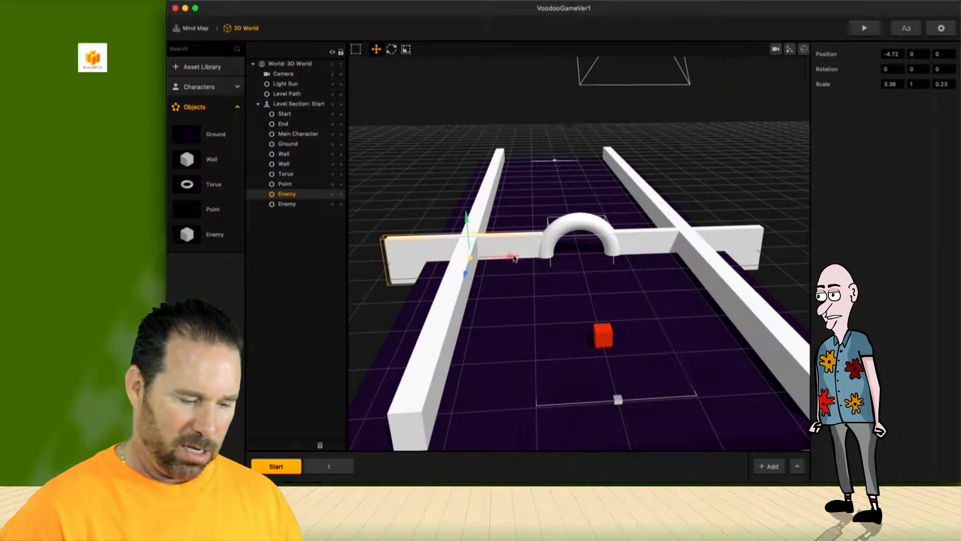
{"action": "left_click_drag", "start_coordinate": [514, 259], "coordinate": [506, 318]}
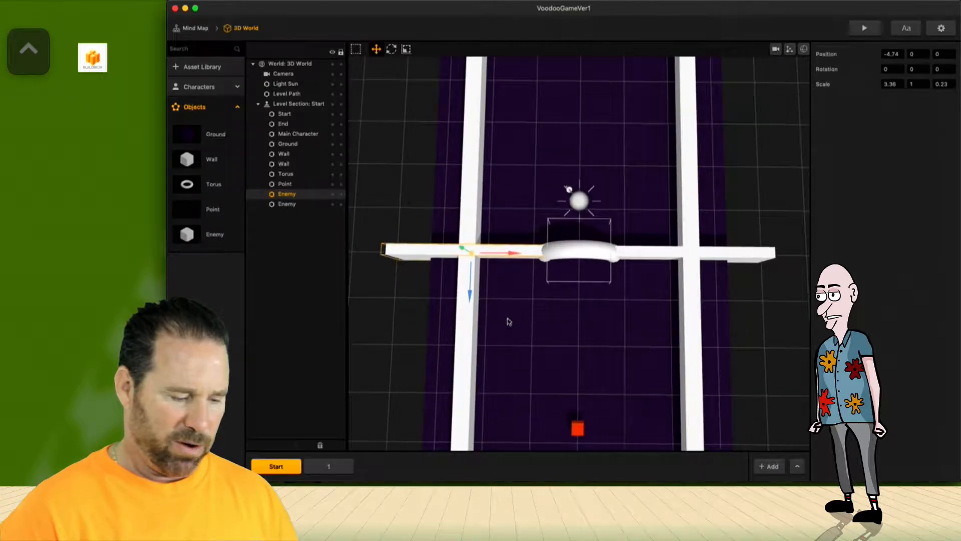
{"action": "left_click", "coordinate": [293, 206], "text": "shift"}
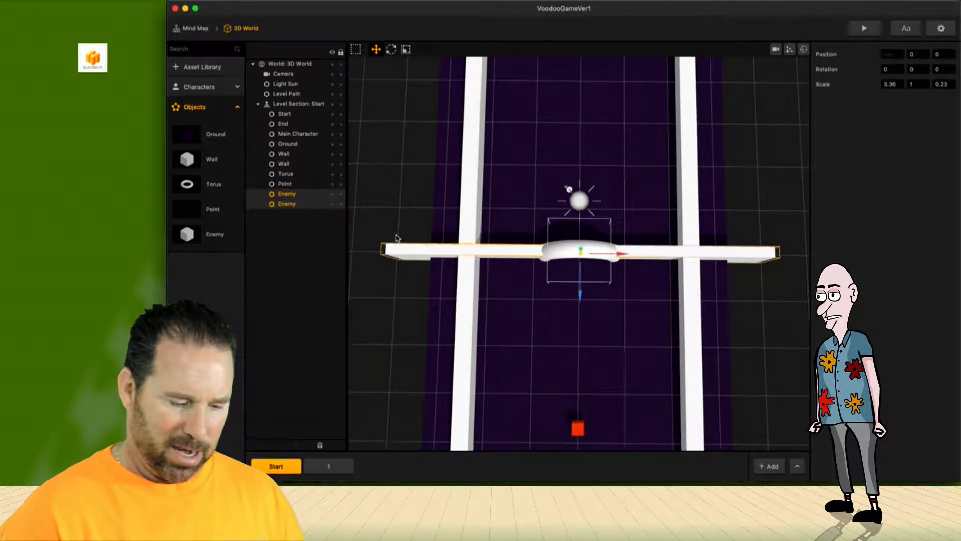
{"action": "left_click_drag", "start_coordinate": [581, 295], "coordinate": [579, 300], "text": "ctrl"}
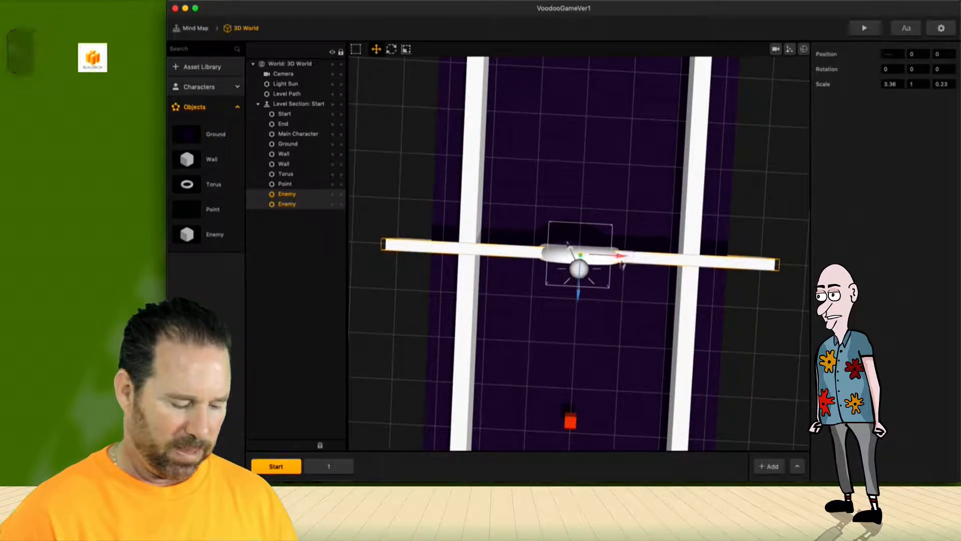
{"action": "left_click_drag", "start_coordinate": [608, 281], "coordinate": [605, 205], "text": "ctrl"}
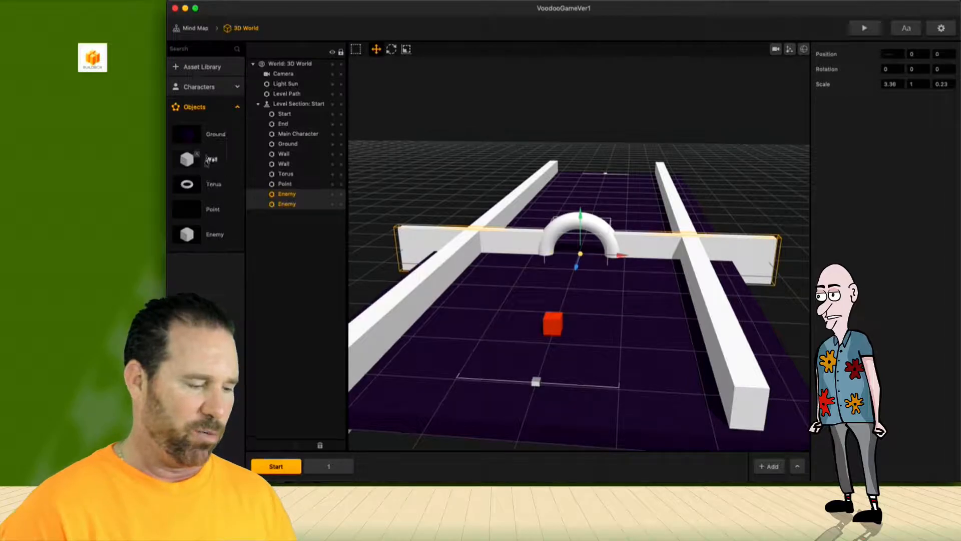
- In the Main Character's node graph, add a second If Collide node and wire it from Start's Created output into the Defeat node
{"action": "left_click", "coordinate": [201, 86]}
{"action": "double_click", "coordinate": [215, 114]}
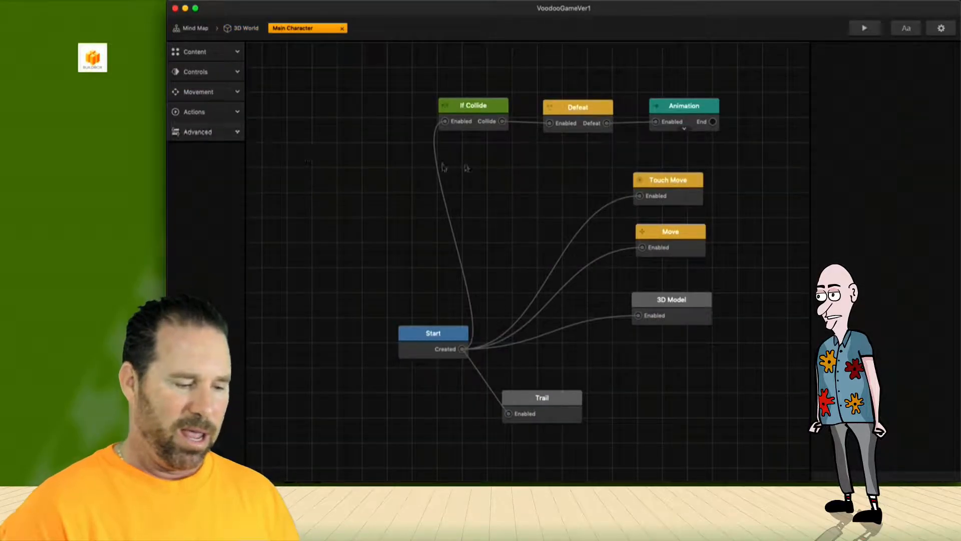
{"action": "left_click", "coordinate": [493, 109]}
{"action": "left_click", "coordinate": [235, 133]}
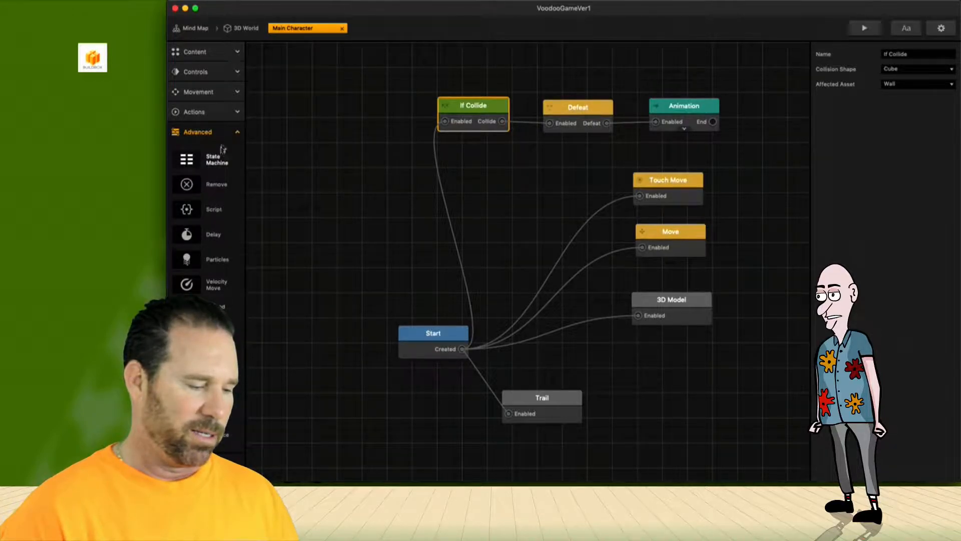
{"action": "left_click", "coordinate": [237, 112]}
{"action": "left_click_drag", "start_coordinate": [218, 139], "coordinate": [454, 60]}
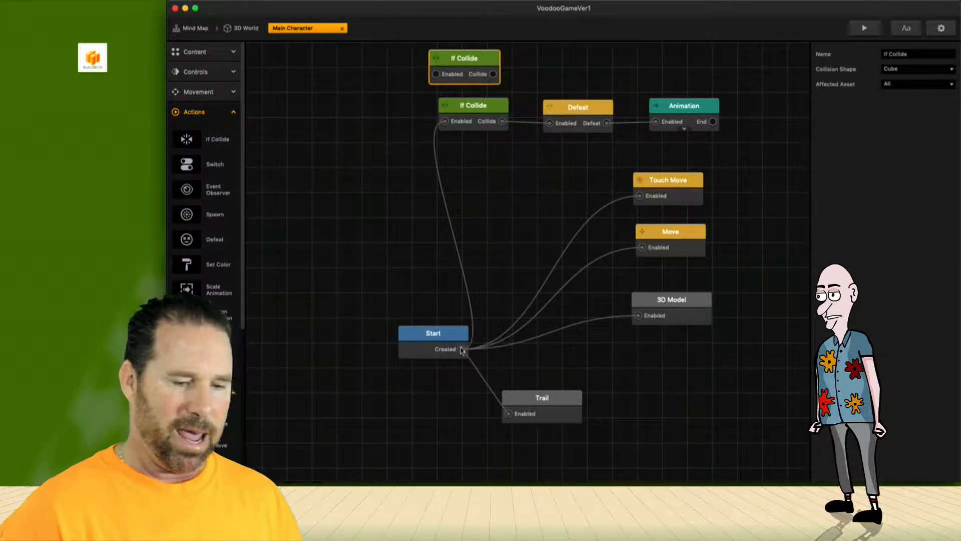
{"action": "left_click_drag", "start_coordinate": [463, 350], "coordinate": [550, 125]}
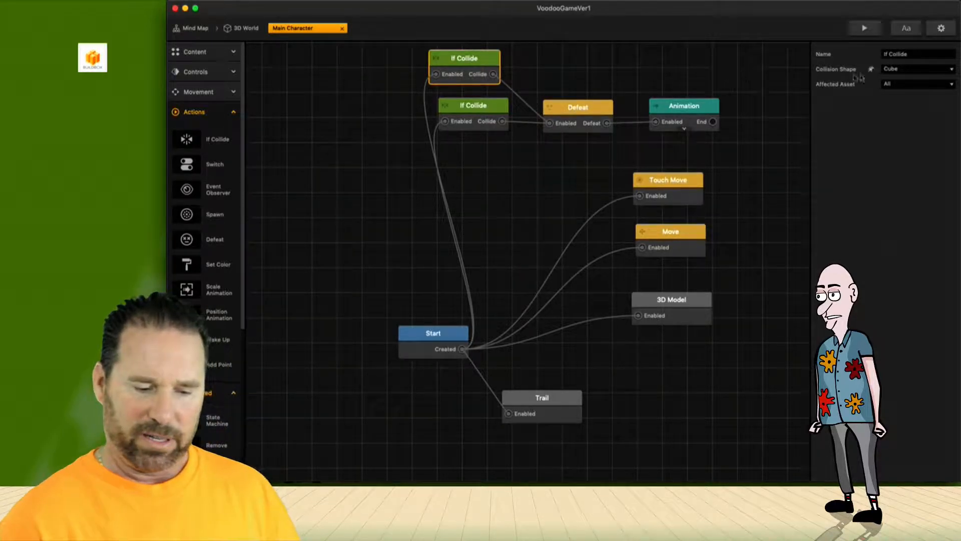
- Set the new If Collide node's Affected Asset to Enemy and save the project
{"action": "left_click", "coordinate": [896, 84]}
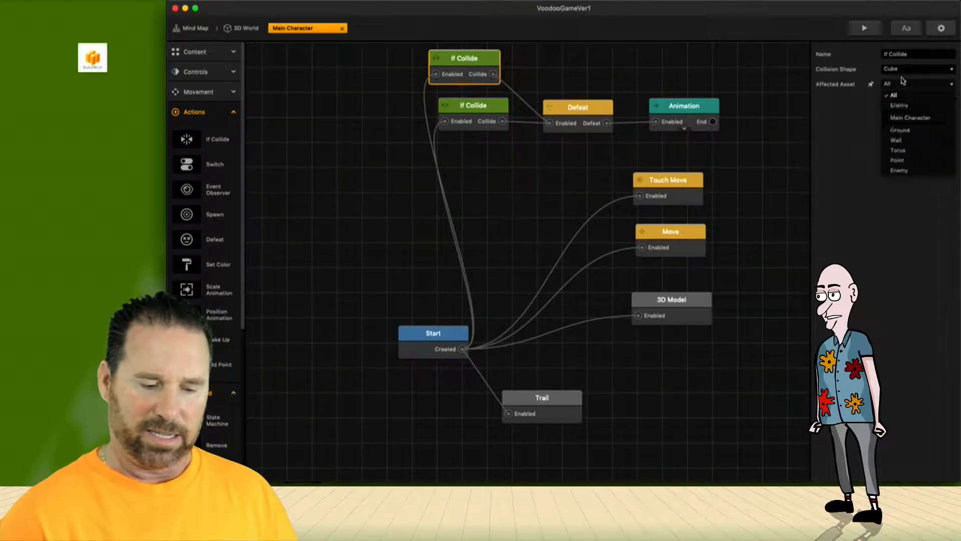
{"action": "left_click", "coordinate": [900, 106]}
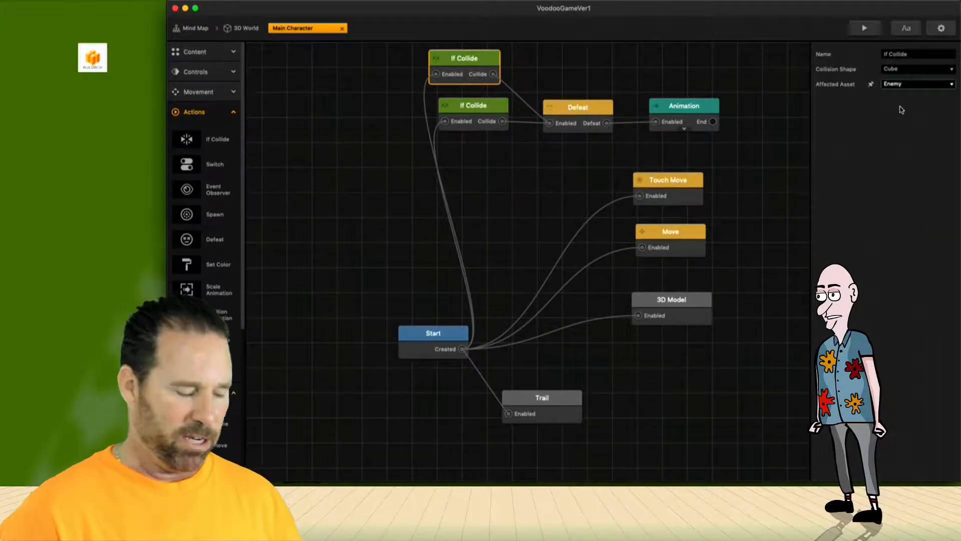
{"action": "key", "text": "super+s"}
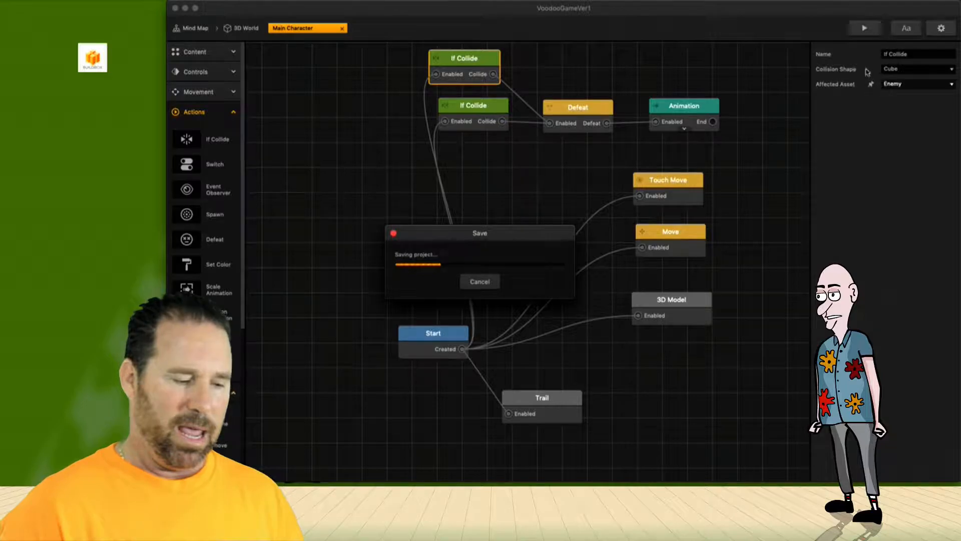
- Preview the game and restart it, steering the red cube sideways into the Enemy barrier to test the collision, then close the preview
{"action": "left_click", "coordinate": [864, 29]}
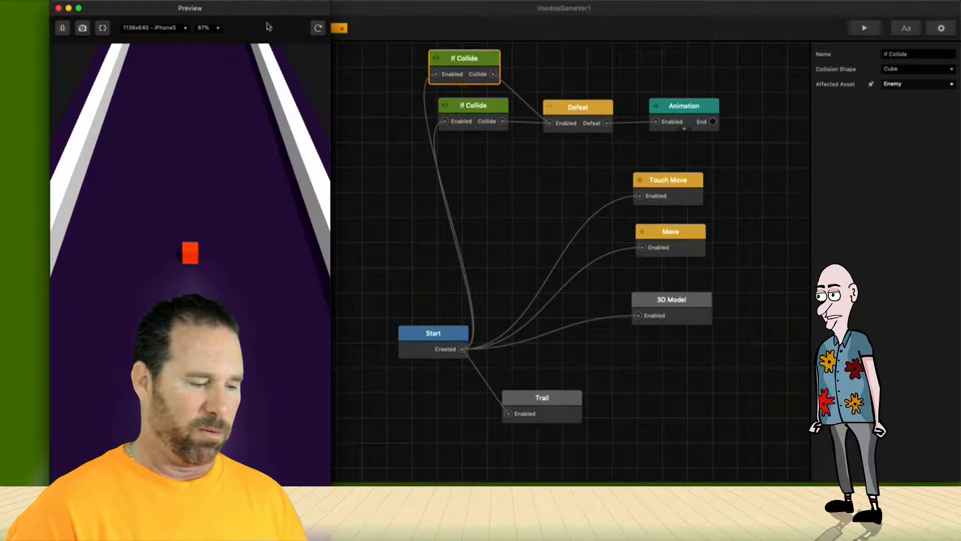
{"action": "left_click_drag", "start_coordinate": [254, 16], "coordinate": [370, 12]}
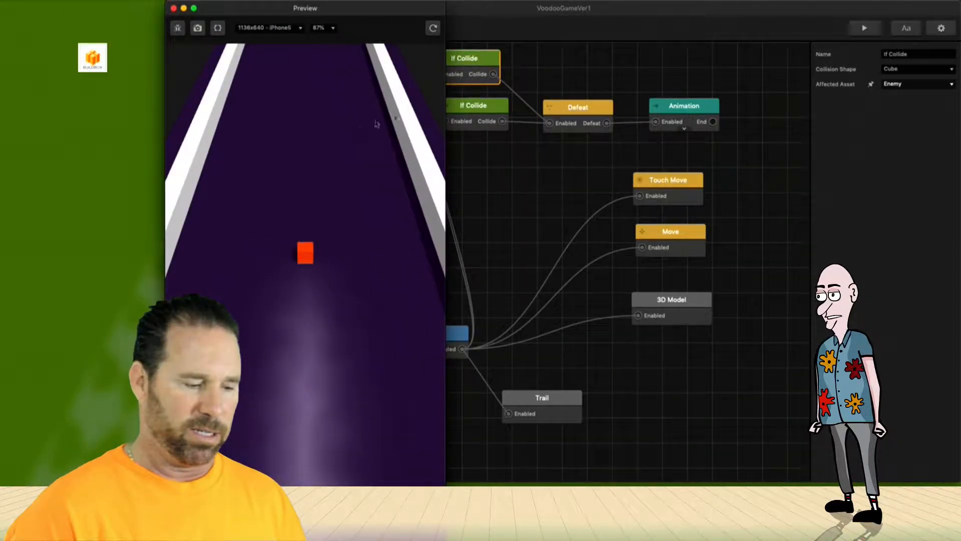
{"action": "left_click", "coordinate": [433, 28]}
{"action": "left_click_drag", "start_coordinate": [307, 317], "coordinate": [216, 317]}
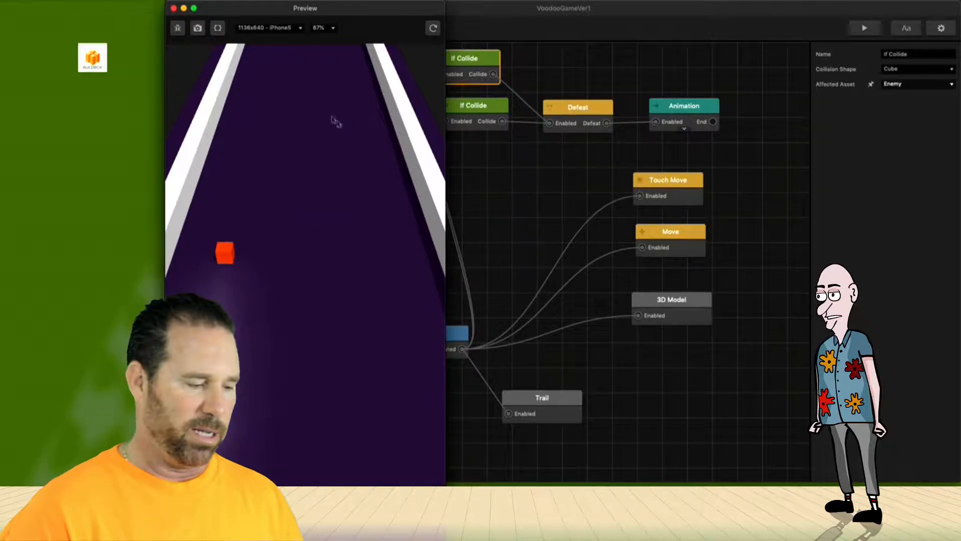
{"action": "left_click", "coordinate": [174, 8]}
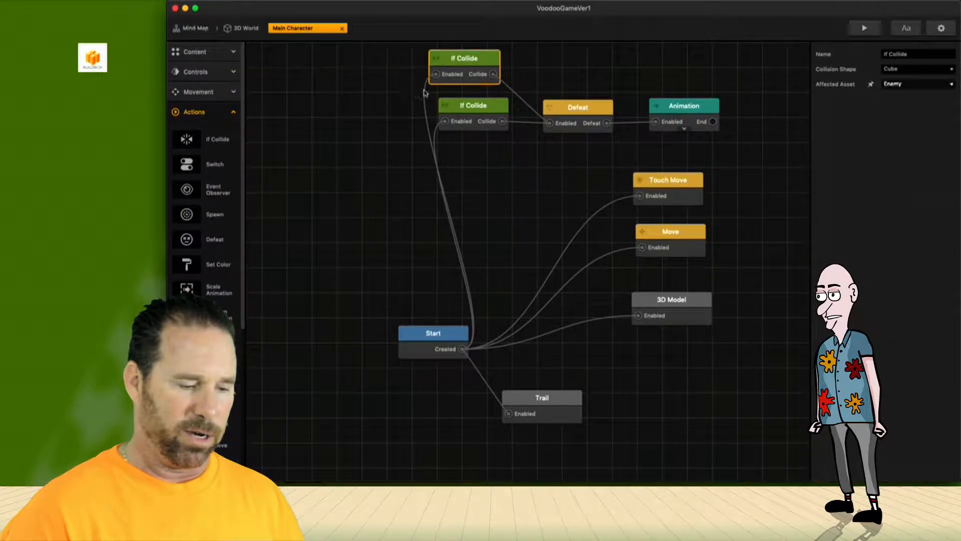
- Return to the 3D World, display the collision shapes and examine whether the Enemy barriers have one like the Ground and Wall objects
{"action": "left_click_drag", "start_coordinate": [452, 63], "coordinate": [452, 61]}
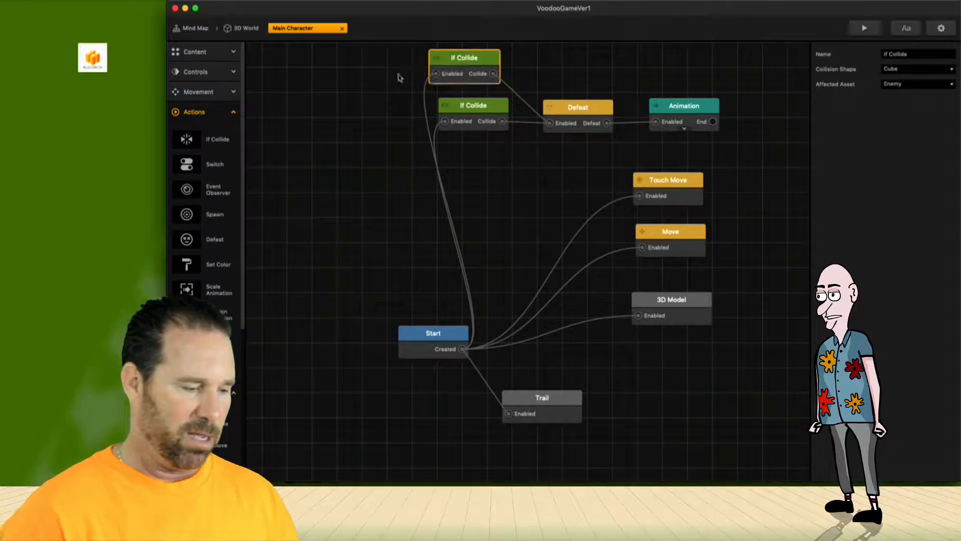
{"action": "left_click", "coordinate": [253, 29]}
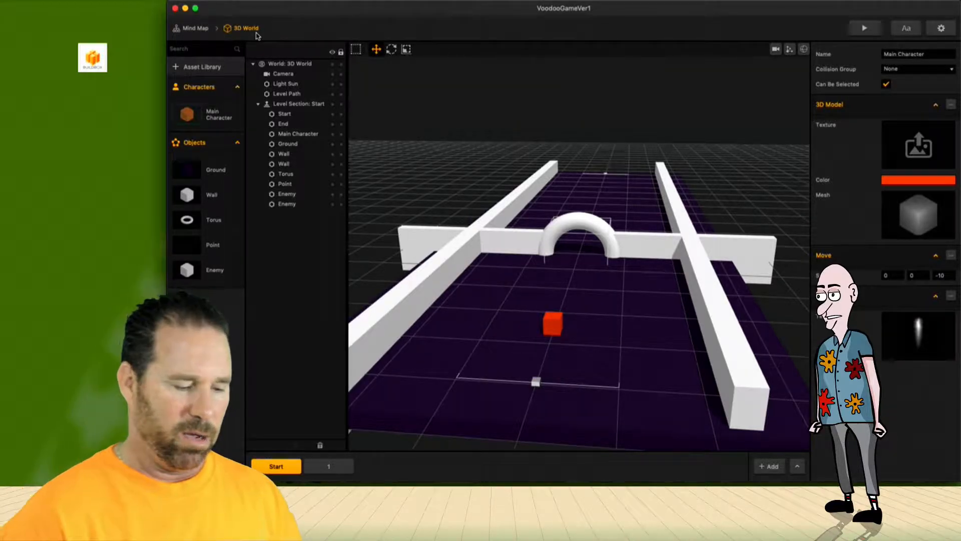
{"action": "left_click", "coordinate": [518, 240]}
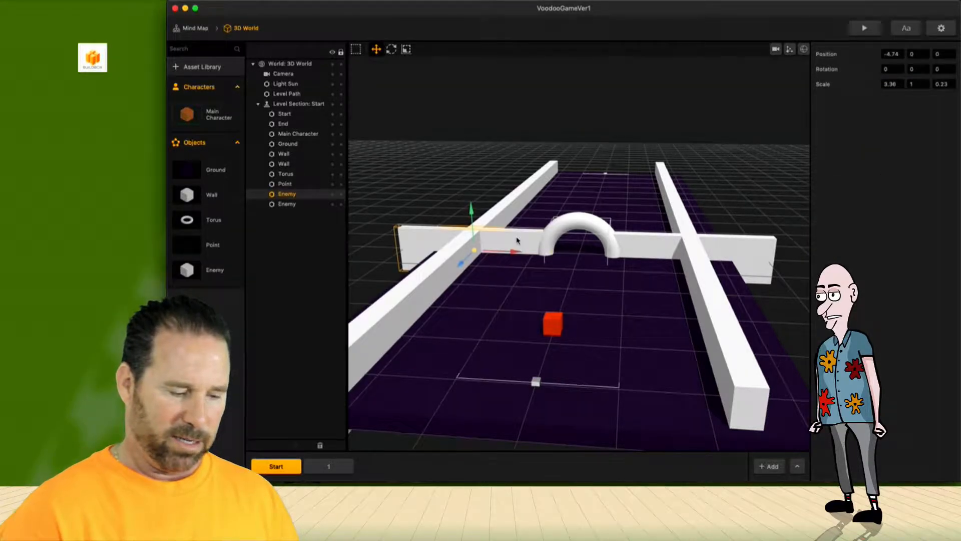
{"action": "left_click", "coordinate": [804, 49]}
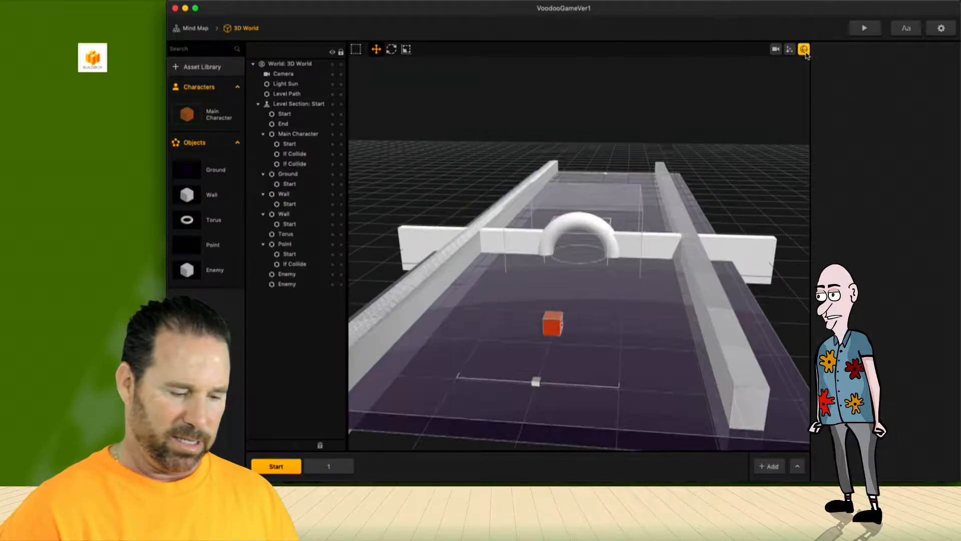
{"action": "left_click_drag", "start_coordinate": [544, 299], "coordinate": [558, 318], "text": "ctrl"}
{"action": "left_click", "coordinate": [492, 268]}
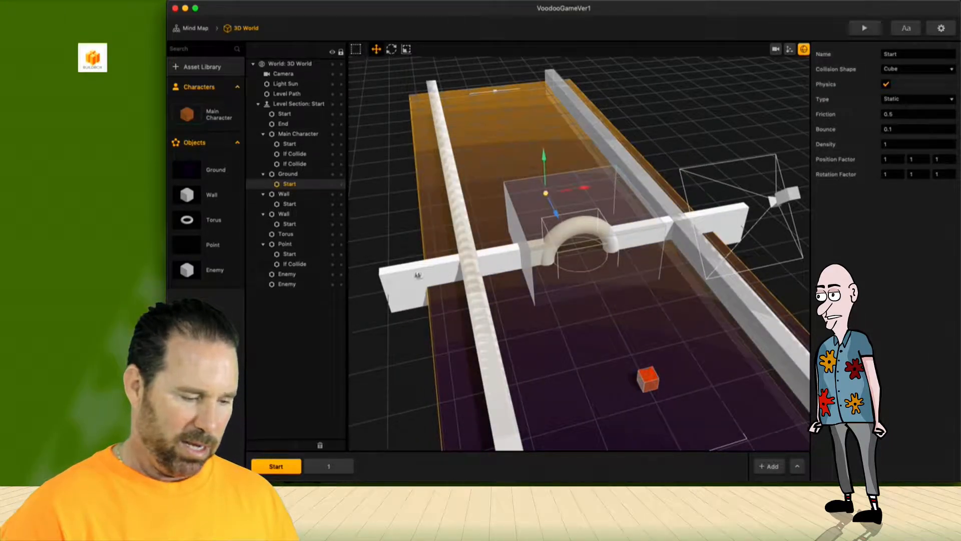
{"action": "left_click", "coordinate": [288, 273]}
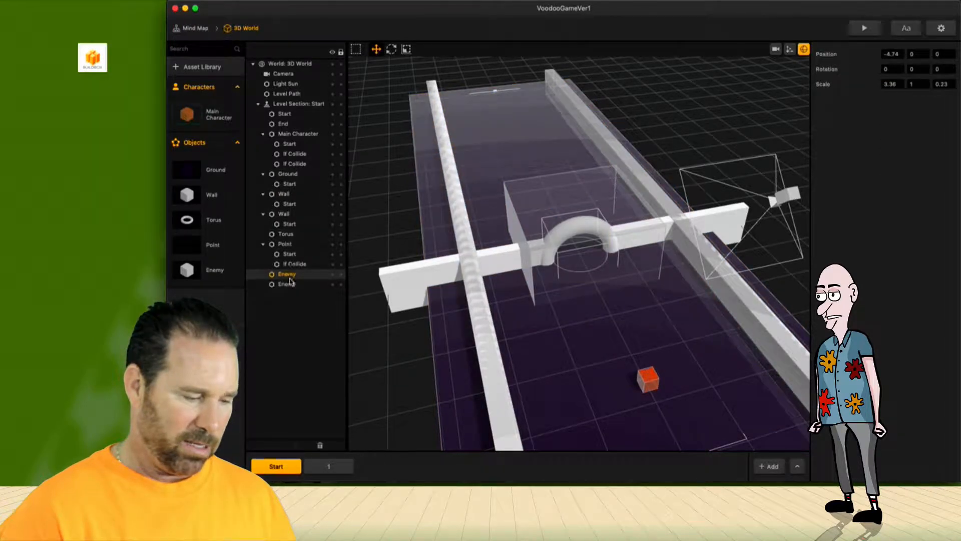
{"action": "left_click", "coordinate": [432, 279]}
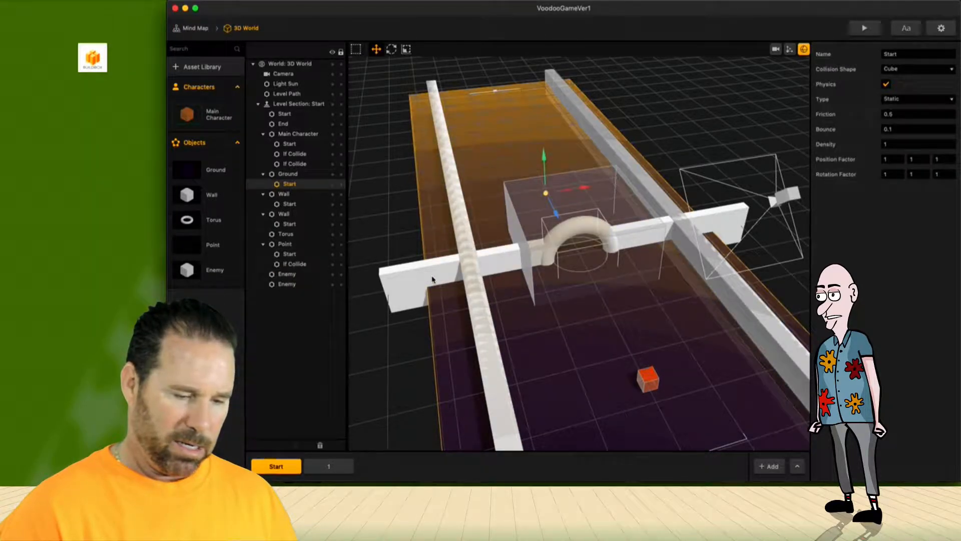
{"action": "left_click", "coordinate": [297, 275]}
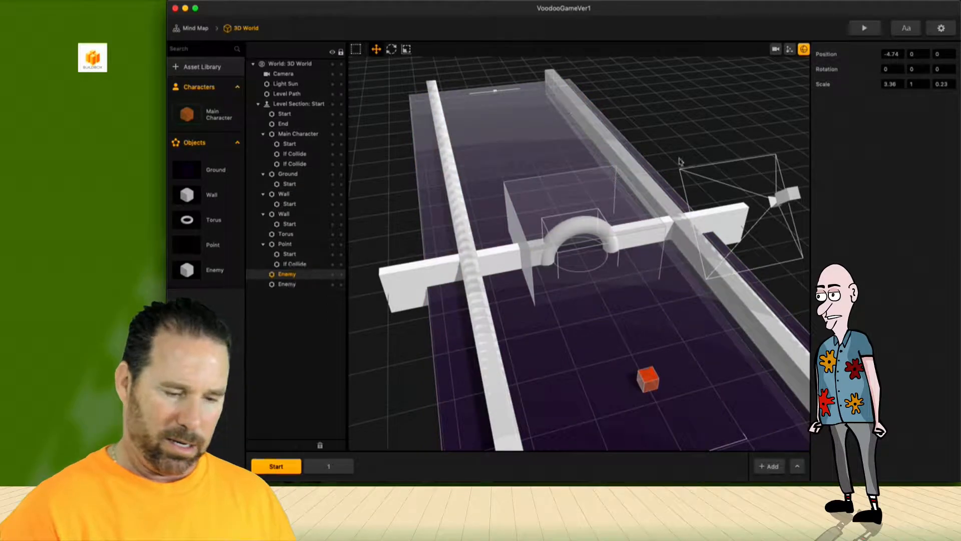
{"action": "left_click", "coordinate": [804, 50]}
{"action": "left_click", "coordinate": [804, 50]}
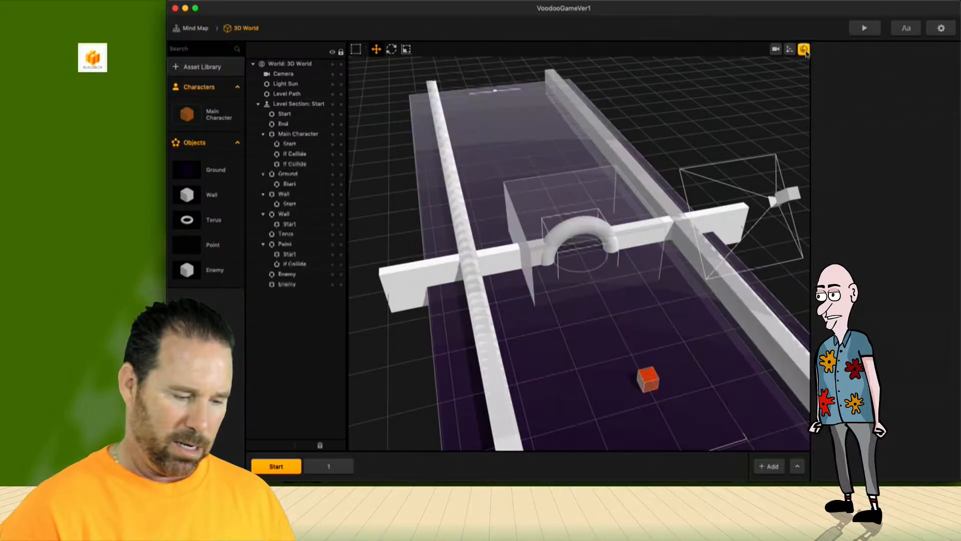
{"action": "mouse_move", "coordinate": [550, 217]}
{"action": "left_mouse_down", "text": "ctrl"}
{"action": "mouse_move", "coordinate": [548, 175]}
{"action": "mouse_move", "coordinate": [535, 220]}
{"action": "left_mouse_up", "text": "ctrl"}
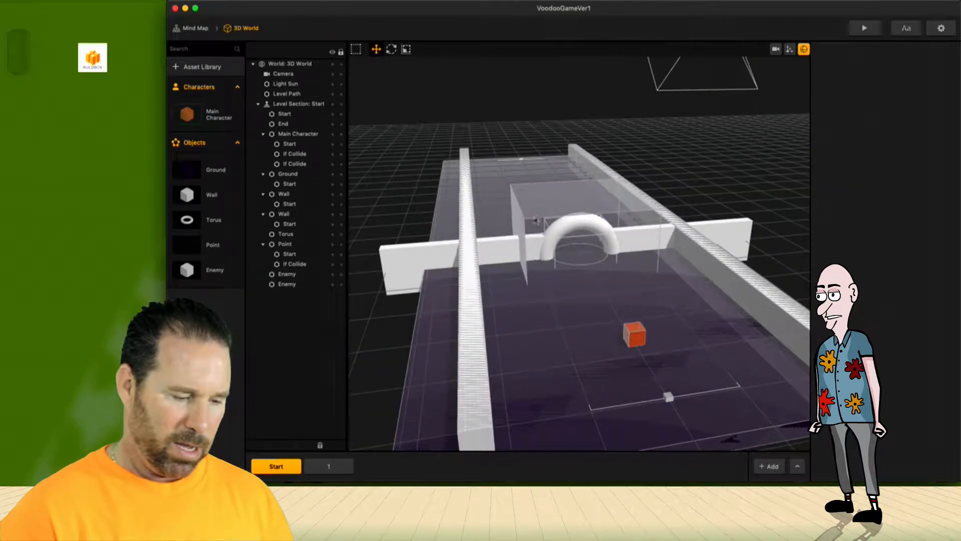
{"action": "left_click", "coordinate": [508, 250]}
{"action": "left_click", "coordinate": [398, 271]}
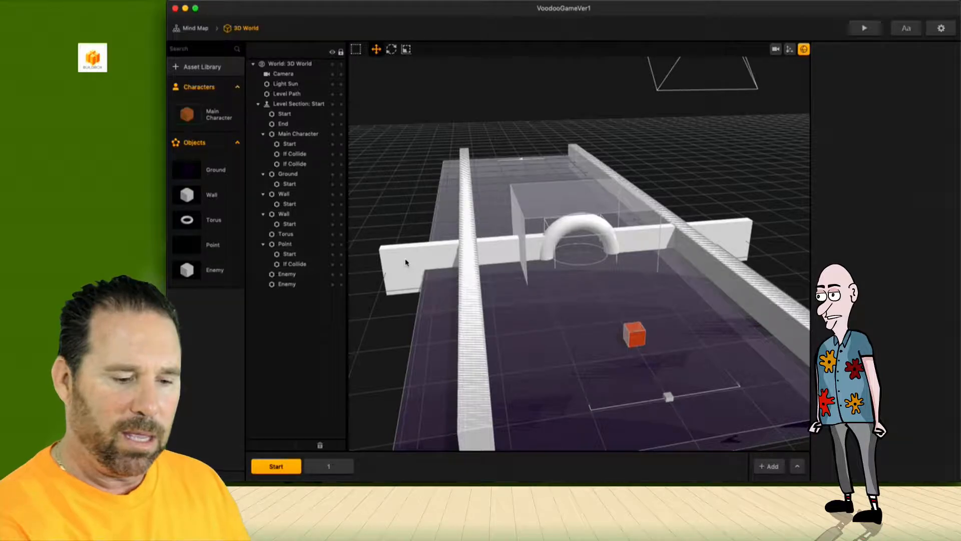
{"action": "scroll", "coordinate": [635, 149], "scroll_direction": "up", "scroll_amount": 2}
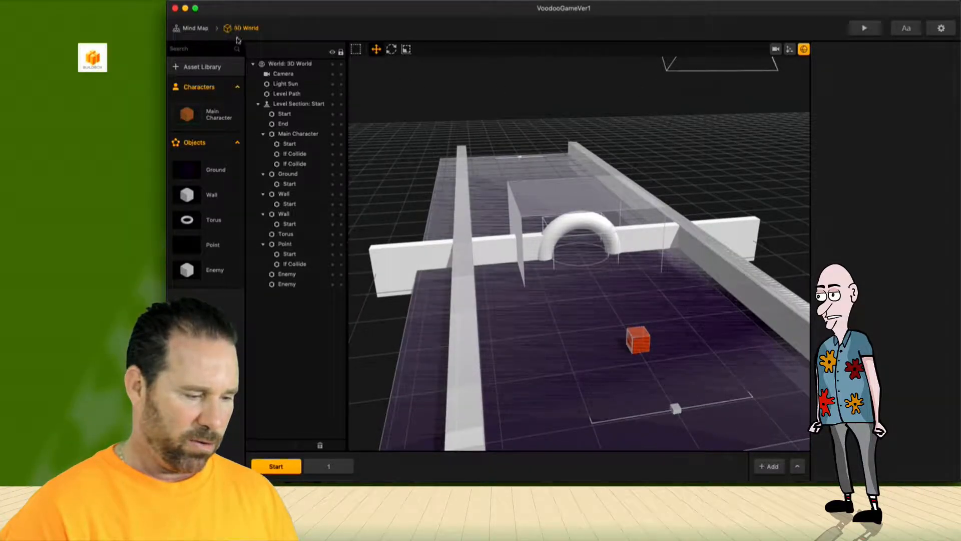
- Enable physics on the Start node in the Enemy's node graph, set its type to Static, and close the graph
{"action": "left_click", "coordinate": [209, 272]}
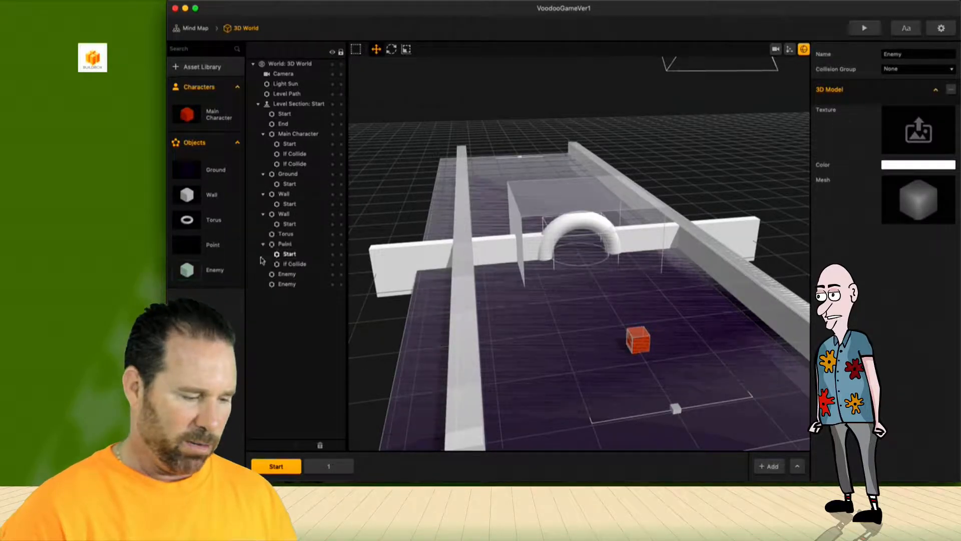
{"action": "double_click", "coordinate": [219, 271]}
{"action": "left_click", "coordinate": [459, 311]}
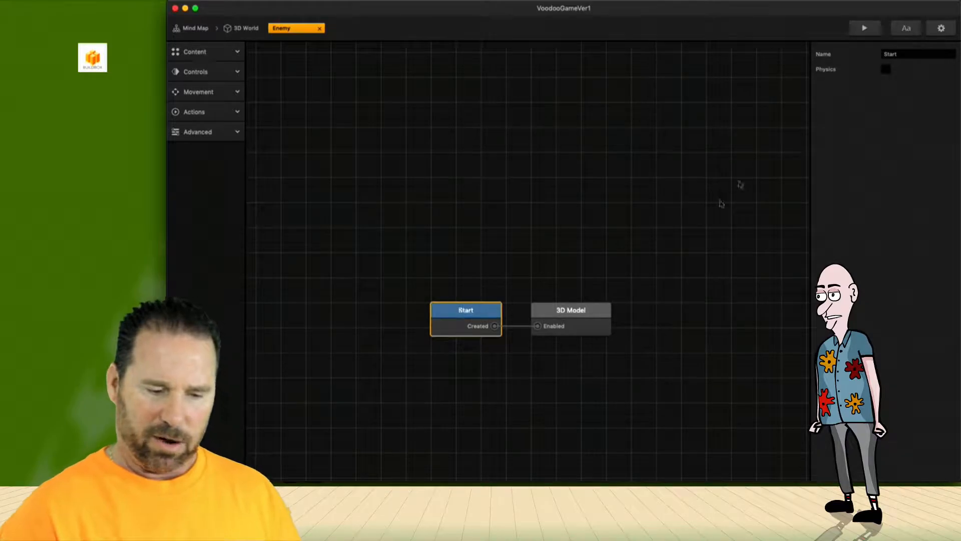
{"action": "left_click", "coordinate": [892, 72]}
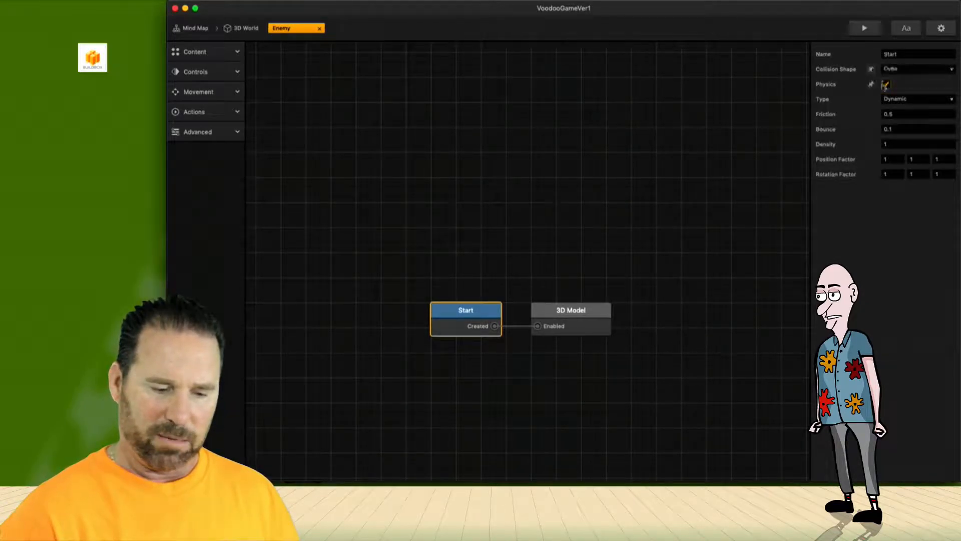
{"action": "left_click", "coordinate": [897, 99]}
{"action": "left_click", "coordinate": [898, 110]}
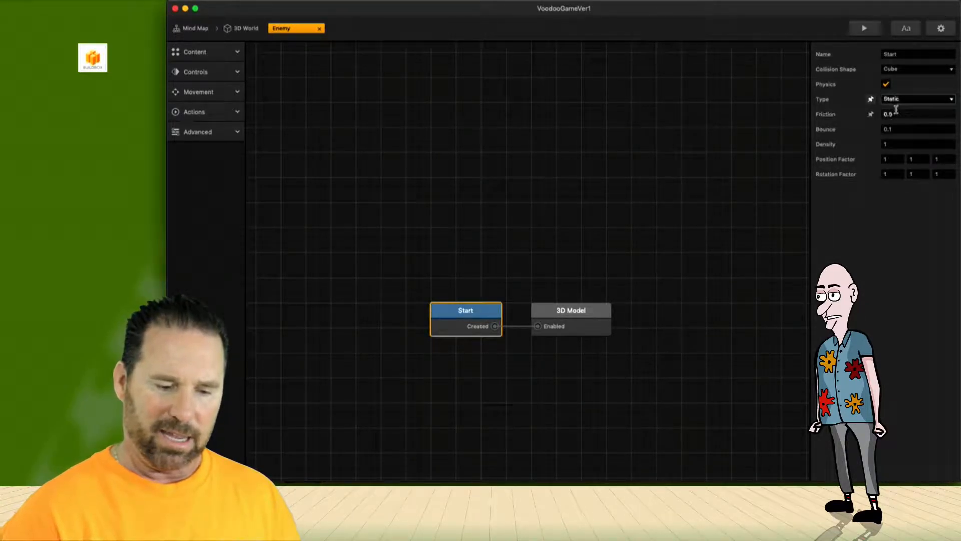
{"action": "left_click", "coordinate": [320, 29]}
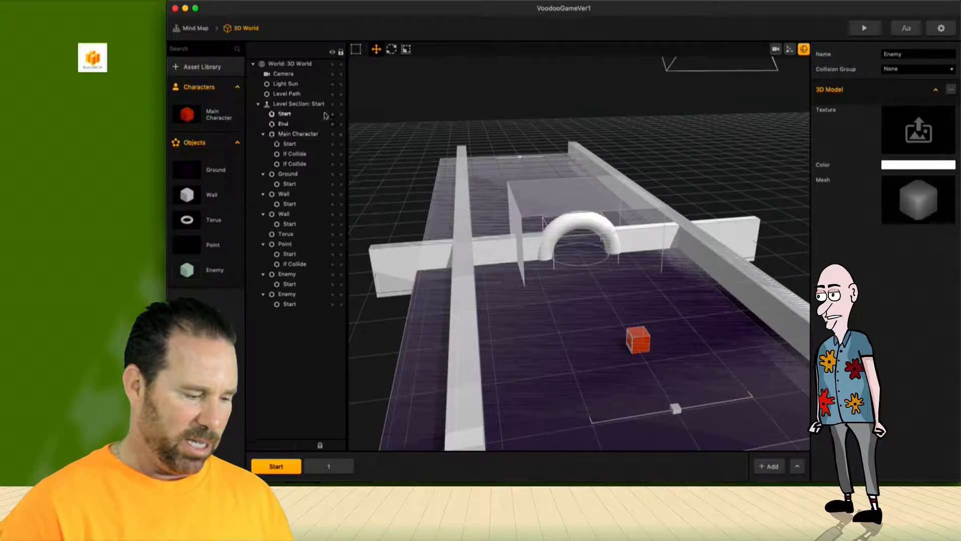
- Delete the 3D Model node from the Enemy's node graph and return to the 3D World
{"action": "double_click", "coordinate": [221, 275]}
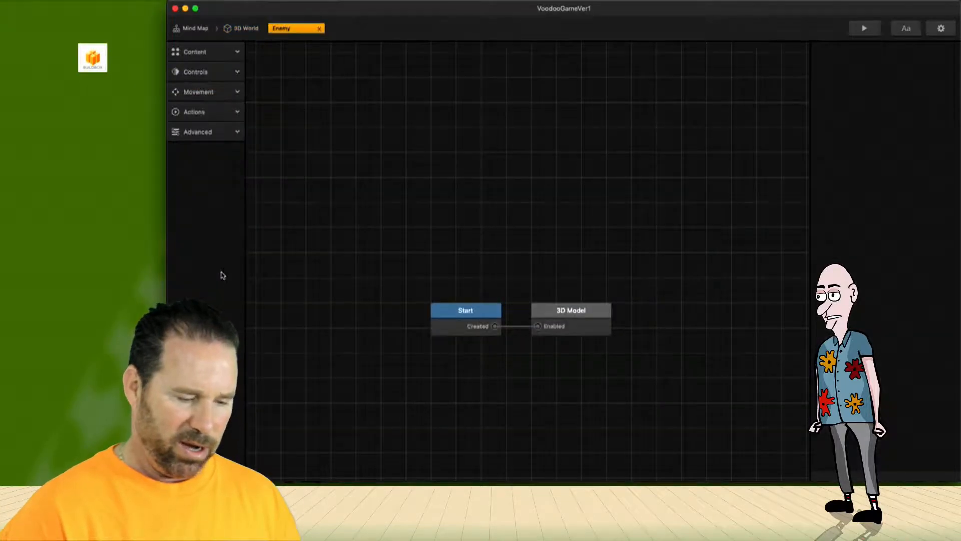
{"action": "left_click", "coordinate": [592, 314]}
{"action": "key", "text": "Delete"}
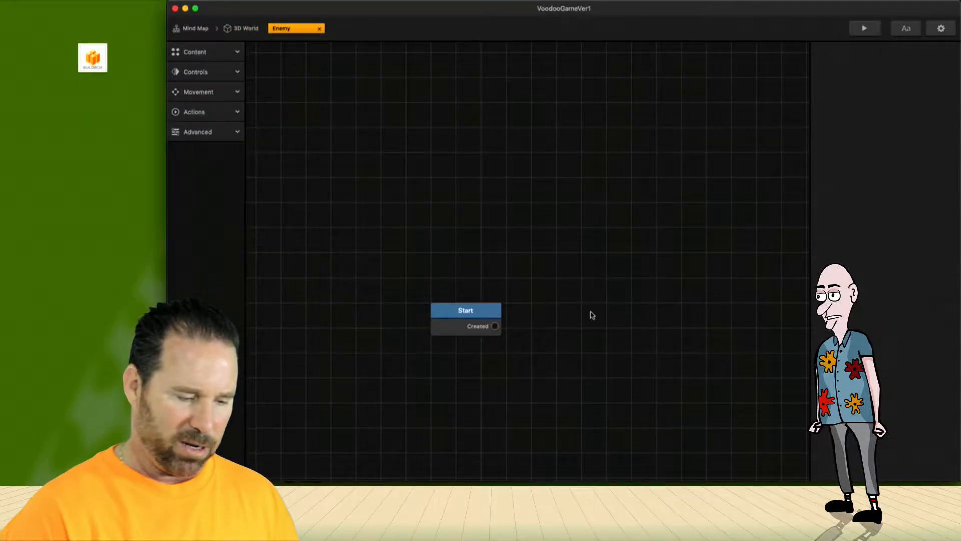
{"action": "left_click", "coordinate": [251, 29]}
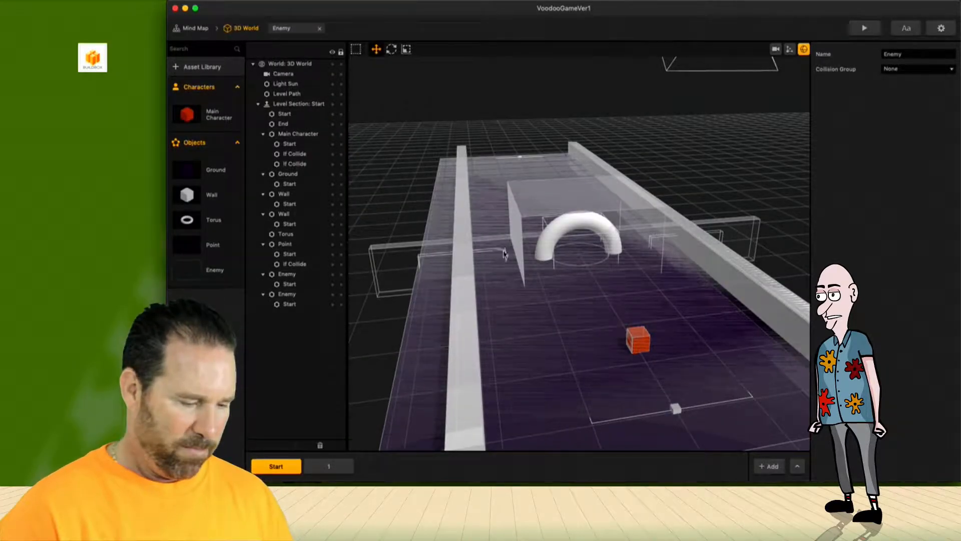
- Try to shorten the left-hand Enemy's collision shape with the Scale tool so it fits the barrier's outline
{"action": "mouse_move", "coordinate": [513, 268]}
{"action": "left_mouse_down", "text": "ctrl"}
{"action": "mouse_move", "coordinate": [511, 240]}
{"action": "mouse_move", "coordinate": [494, 256]}
{"action": "mouse_move", "coordinate": [522, 271]}
{"action": "mouse_move", "coordinate": [500, 267]}
{"action": "left_mouse_up", "text": "ctrl"}
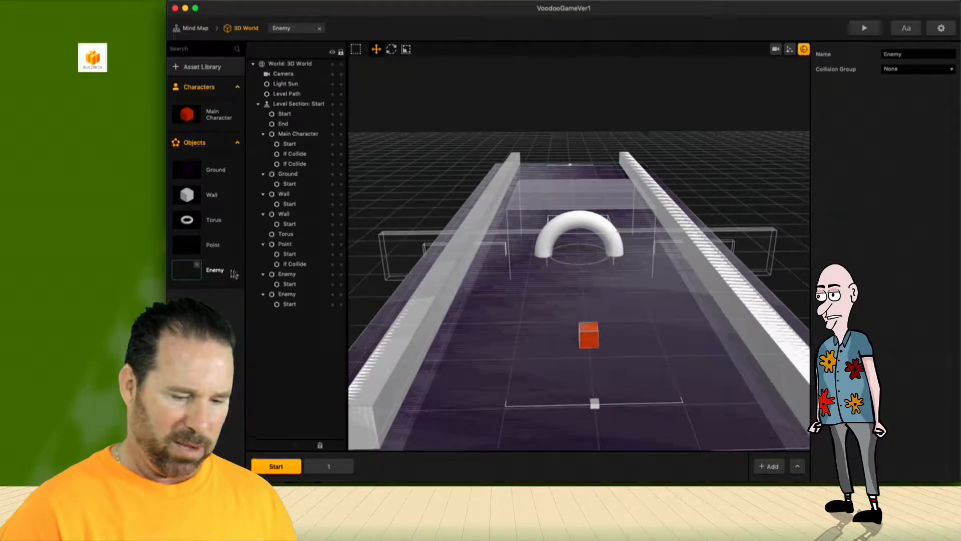
{"action": "left_click", "coordinate": [502, 248]}
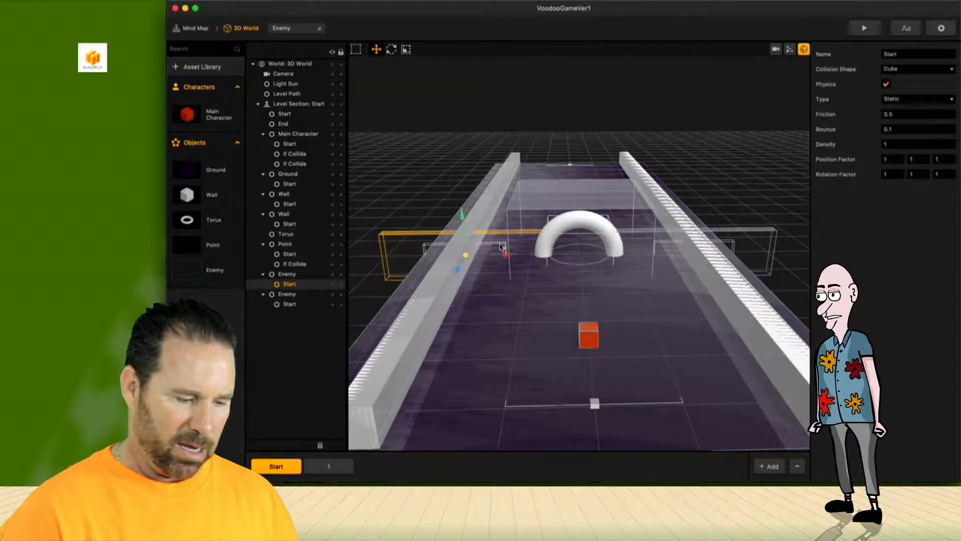
{"action": "left_click", "coordinate": [405, 49]}
{"action": "mouse_move", "coordinate": [505, 257]}
{"action": "left_mouse_down"}
{"action": "mouse_move", "coordinate": [517, 257]}
{"action": "mouse_move", "coordinate": [503, 256]}
{"action": "left_mouse_up"}
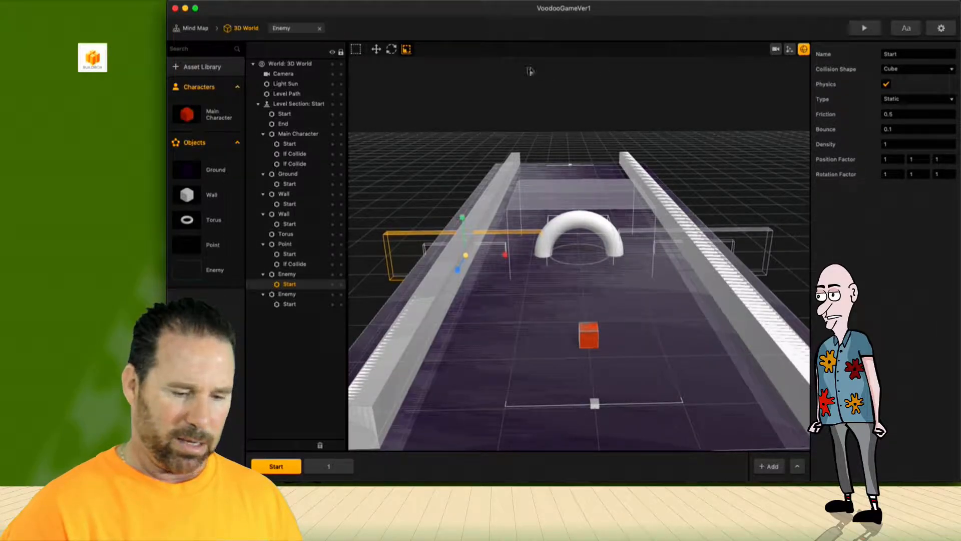
- Hide and redisplay the collision shapes to compare the left-hand Enemy's outline with its collision shape, and select that Enemy
{"action": "left_click", "coordinate": [803, 50]}
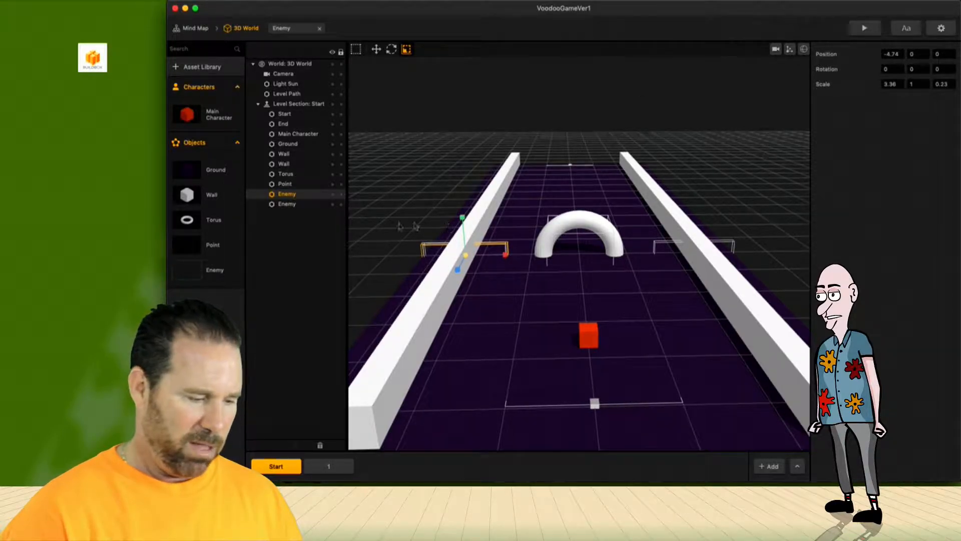
{"action": "left_click", "coordinate": [300, 206]}
{"action": "left_click", "coordinate": [295, 194]}
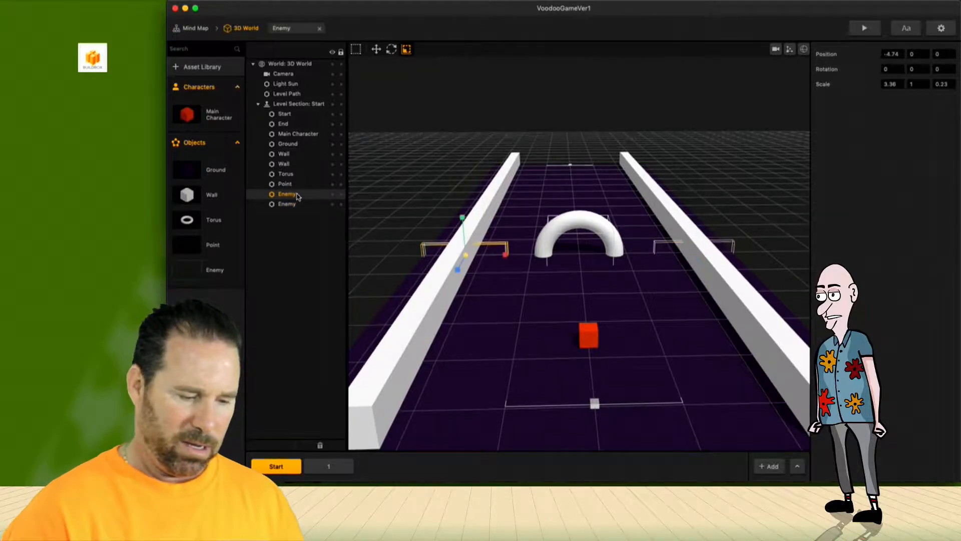
{"action": "left_click", "coordinate": [803, 49]}
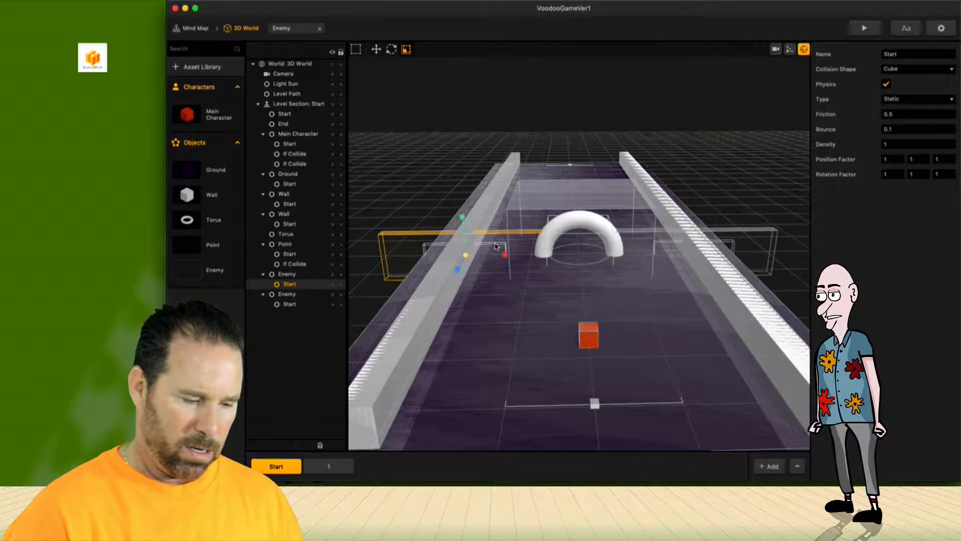
{"action": "left_click", "coordinate": [378, 51]}
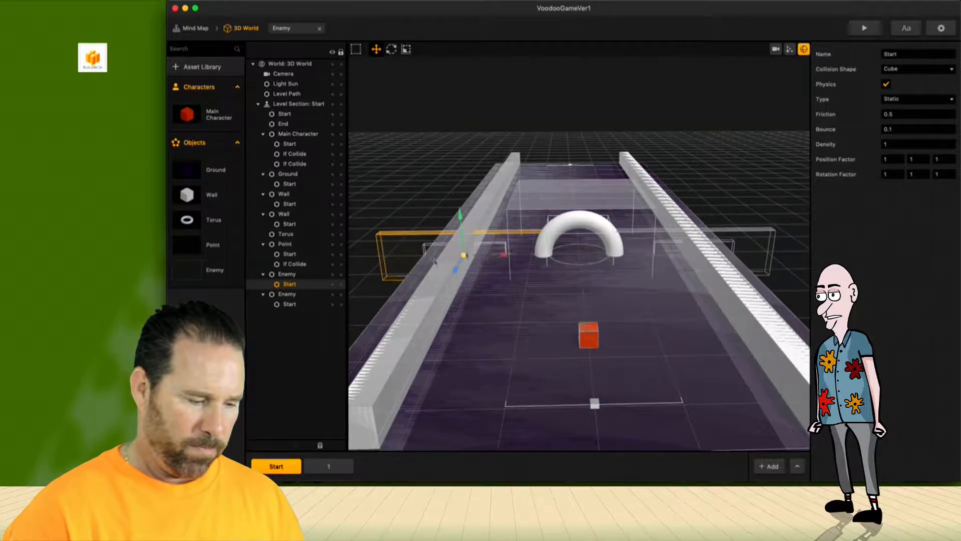
{"action": "left_click", "coordinate": [294, 274]}
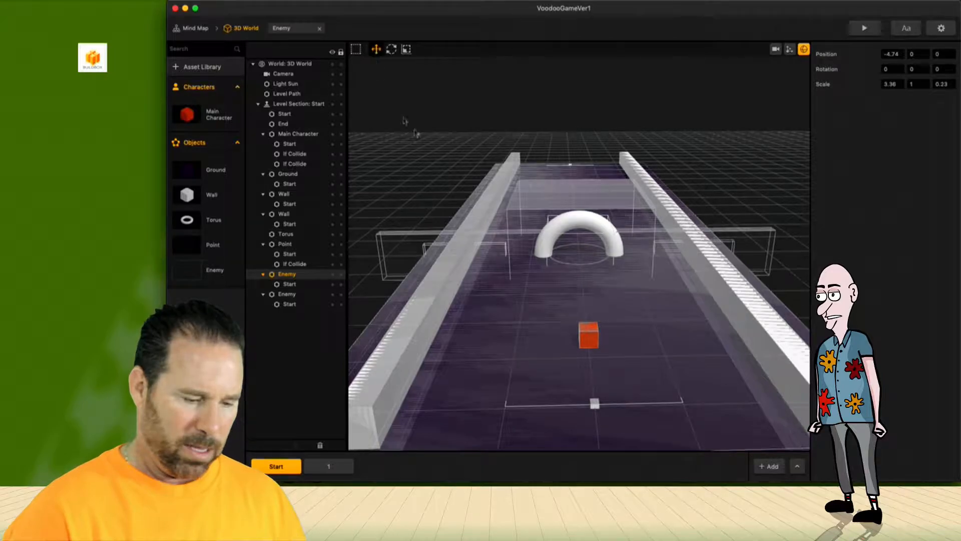
- Preview and restart the game, steering the red cube sideways to test the invisible Enemy collision, and close the preview
{"action": "left_click", "coordinate": [864, 28]}
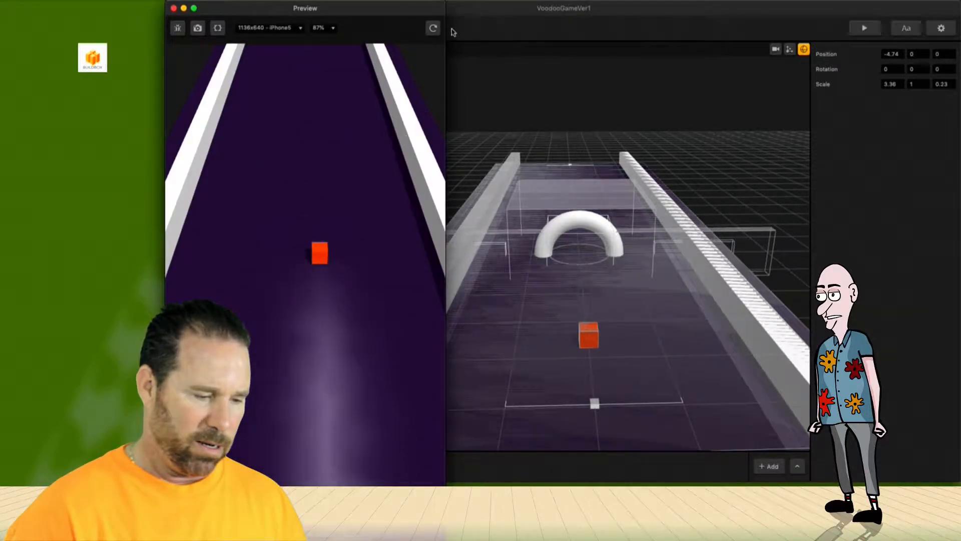
{"action": "left_click", "coordinate": [432, 28]}
{"action": "left_click_drag", "start_coordinate": [290, 312], "coordinate": [278, 261]}
{"action": "left_click", "coordinate": [174, 8]}
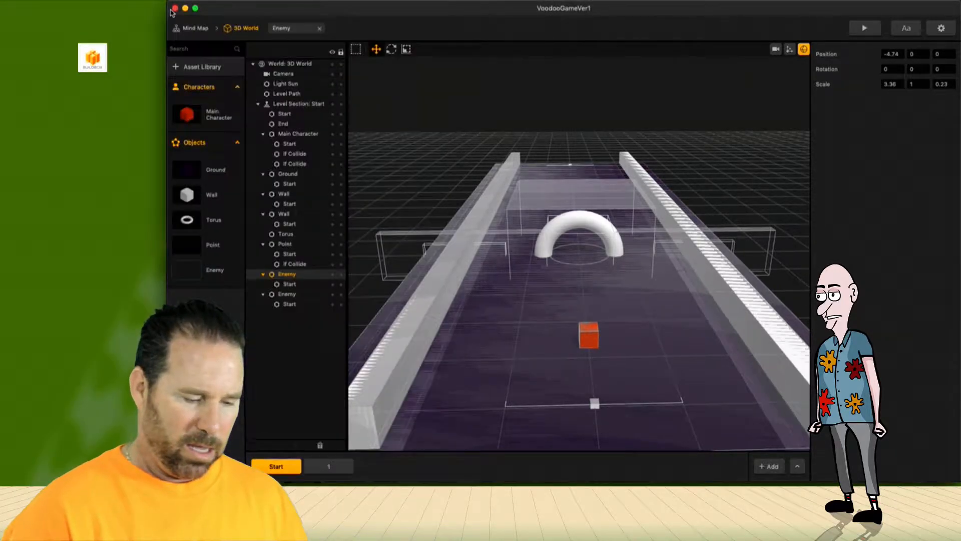
- Collapse the Point, Enemy, Wall and Ground entries in the scene hierarchy and hide the collision shapes
{"action": "left_click", "coordinate": [264, 244]}
{"action": "left_click", "coordinate": [263, 255]}
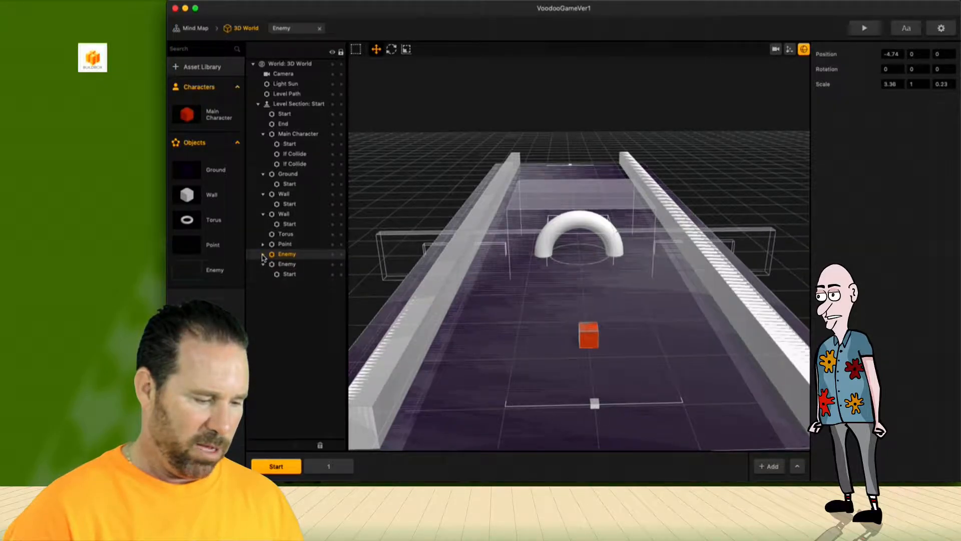
{"action": "left_click", "coordinate": [263, 214]}
{"action": "left_click", "coordinate": [262, 194]}
{"action": "left_click", "coordinate": [263, 174]}
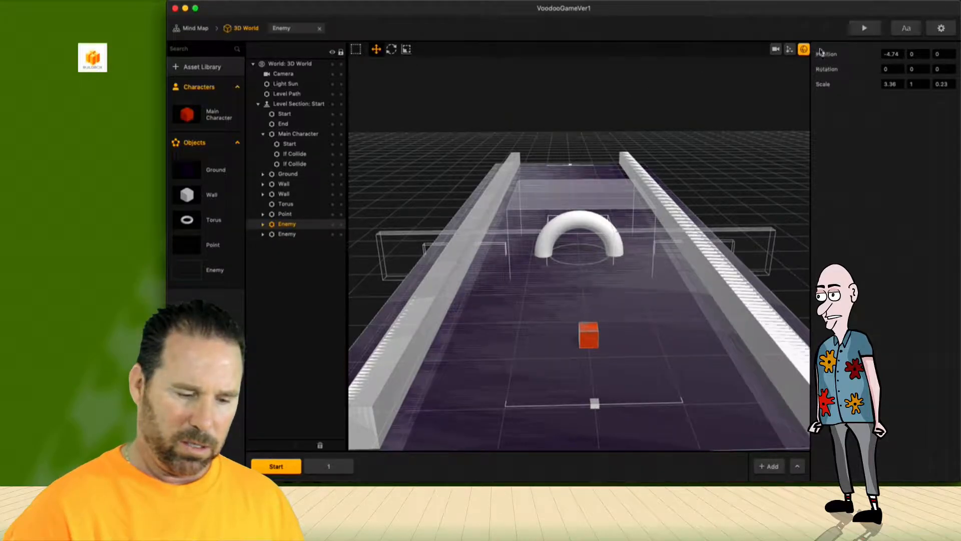
{"action": "left_click", "coordinate": [804, 49]}
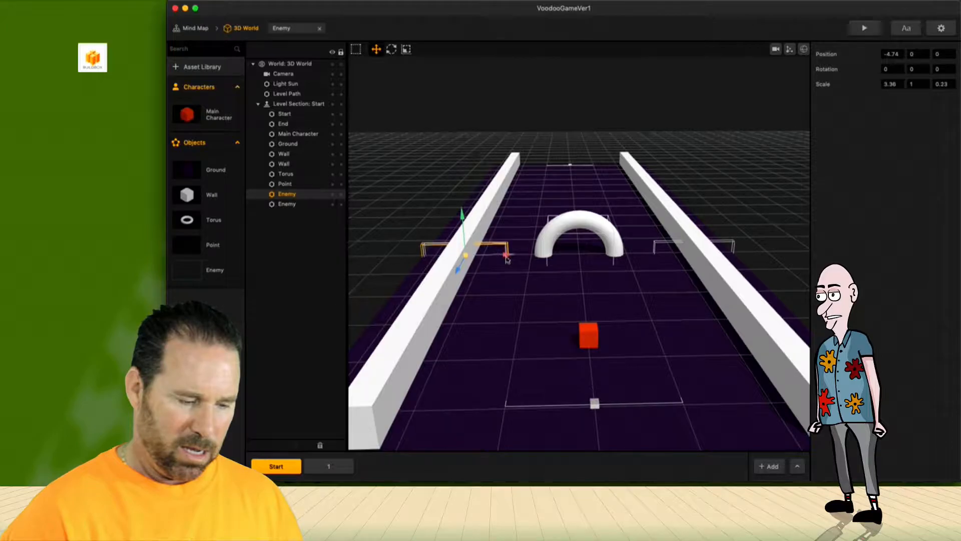
- Move the two Enemy objects inward towards the torus, to X positions of about -3.45 and 3.41
{"action": "left_click_drag", "start_coordinate": [506, 256], "coordinate": [538, 258]}
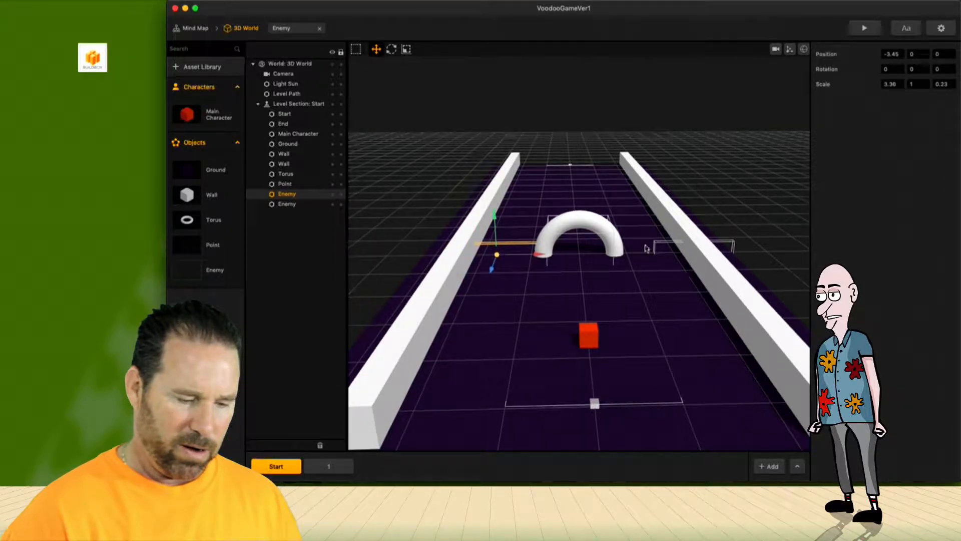
{"action": "left_click", "coordinate": [662, 251]}
{"action": "left_click_drag", "start_coordinate": [734, 256], "coordinate": [701, 255]}
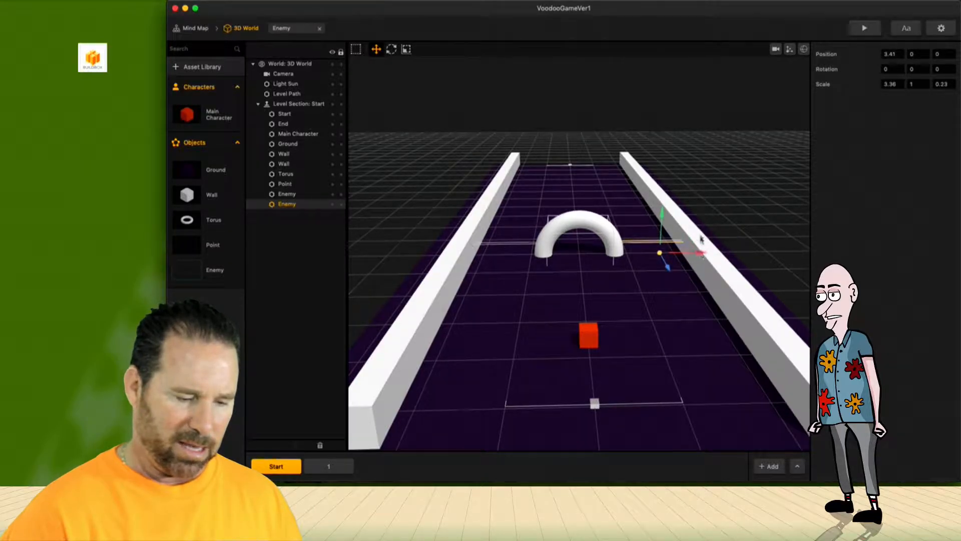
- Raise the right-hand Enemy to Y about 0.48 and the left-hand one to about 0.39, stretching the latter's X scale to about 3.82
{"action": "left_click_drag", "start_coordinate": [663, 216], "coordinate": [662, 205]}
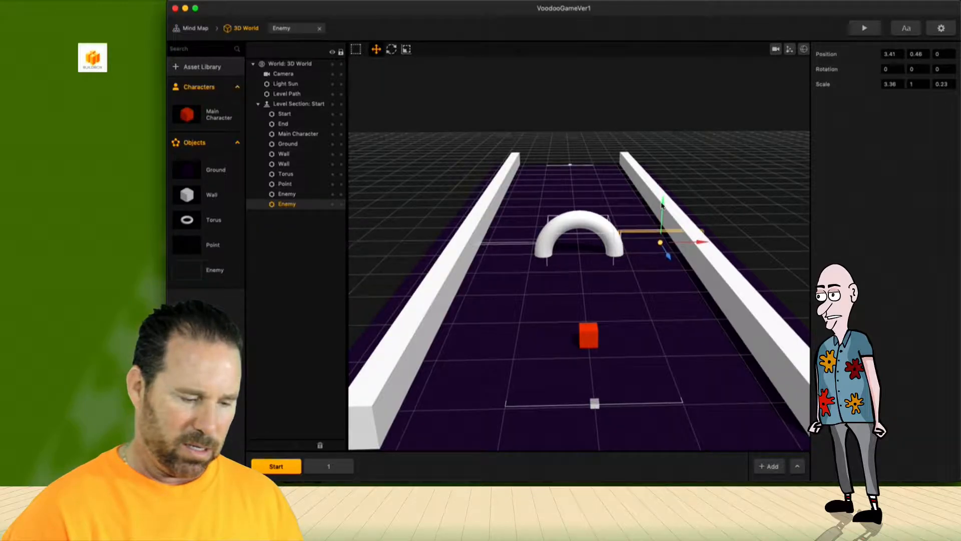
{"action": "left_click", "coordinate": [488, 249]}
{"action": "left_click_drag", "start_coordinate": [497, 224], "coordinate": [496, 211]}
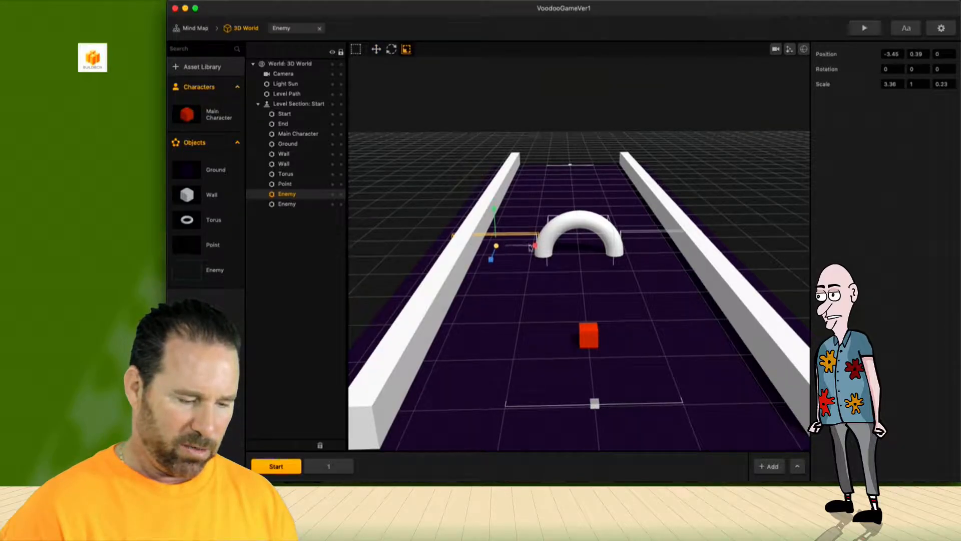
{"action": "left_click_drag", "start_coordinate": [534, 245], "coordinate": [536, 247]}
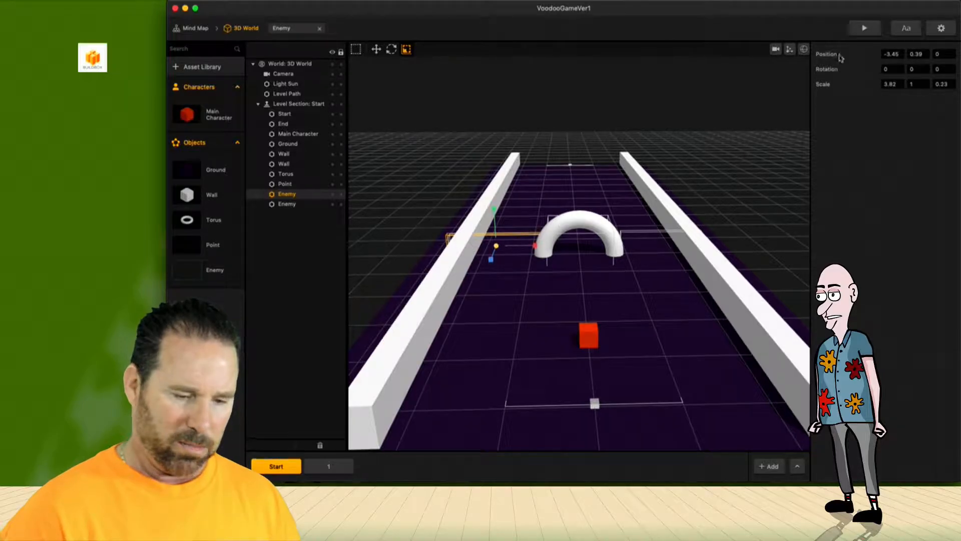
- Test the repositioned Enemy barriers in a restarted game preview, steering the red cube across the track, and close it
{"action": "left_click", "coordinate": [864, 28]}
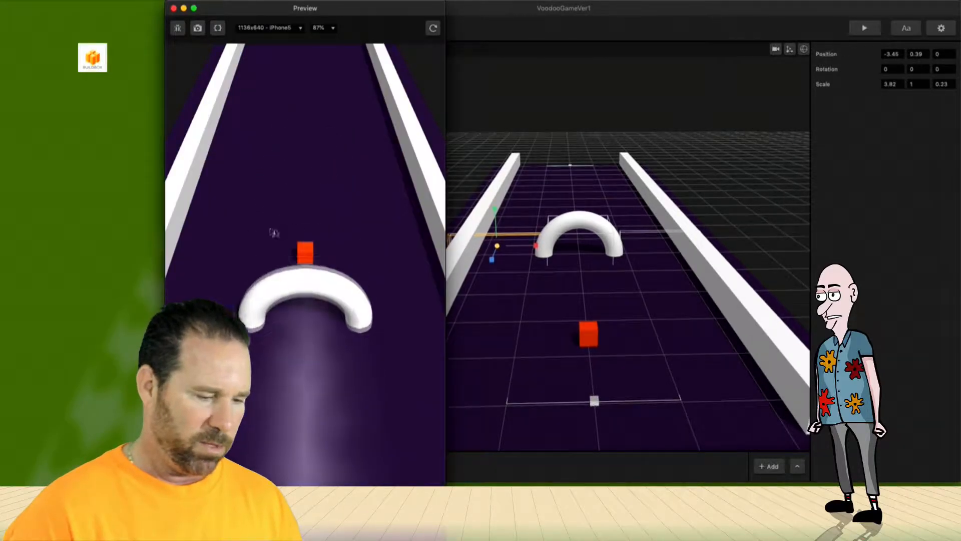
{"action": "left_click", "coordinate": [433, 28]}
{"action": "left_click_drag", "start_coordinate": [267, 415], "coordinate": [305, 370]}
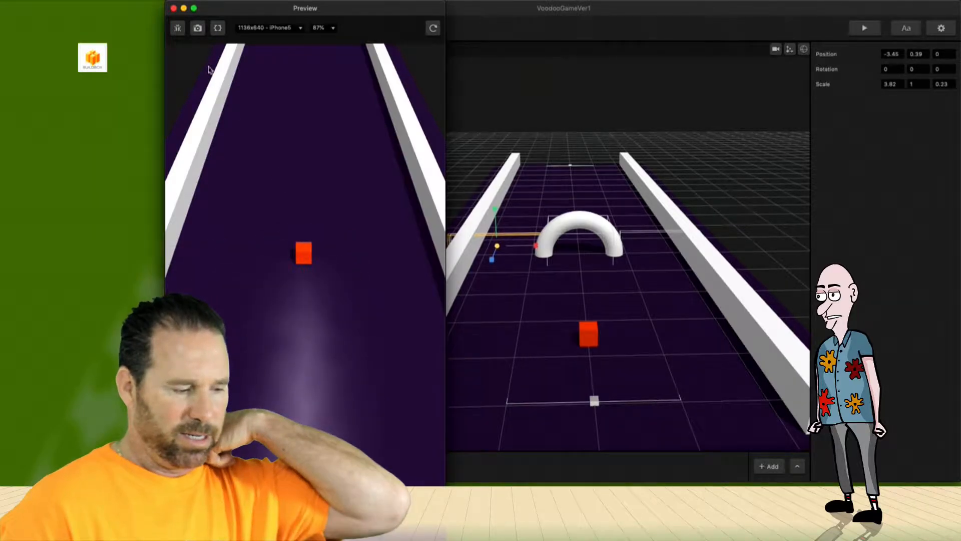
{"action": "left_click", "coordinate": [174, 8]}
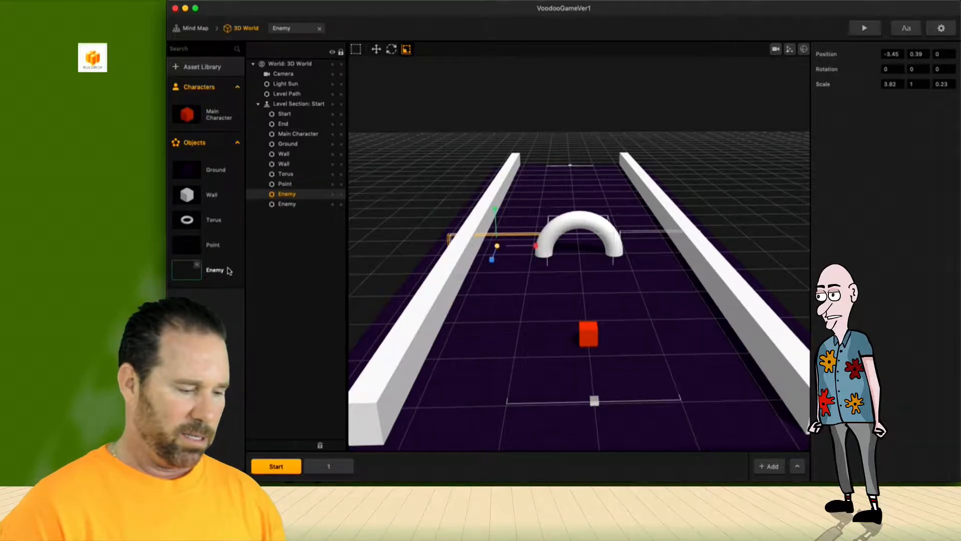
- Check the physics settings of the Start node in the Enemy's graph, and close both open Enemy graphs
{"action": "left_click", "coordinate": [226, 270]}
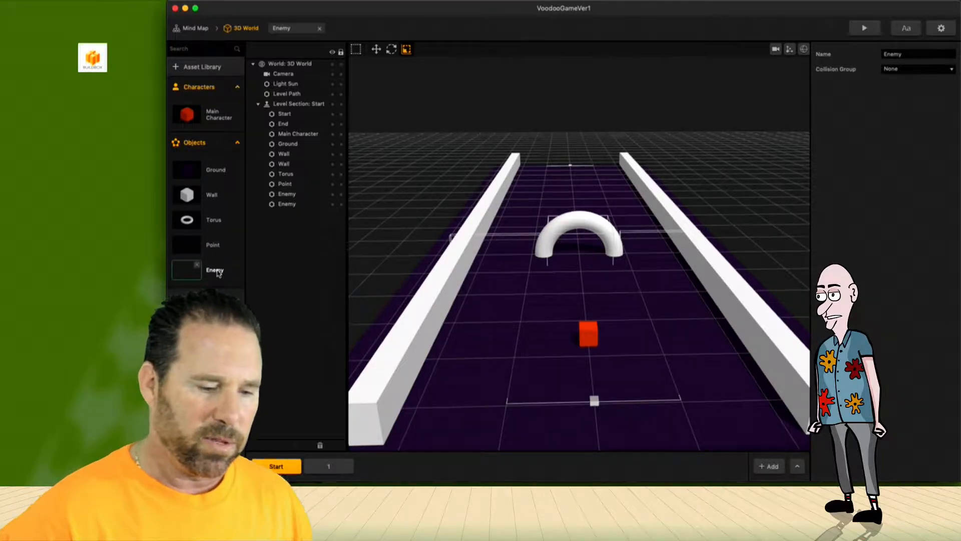
{"action": "double_click", "coordinate": [217, 271]}
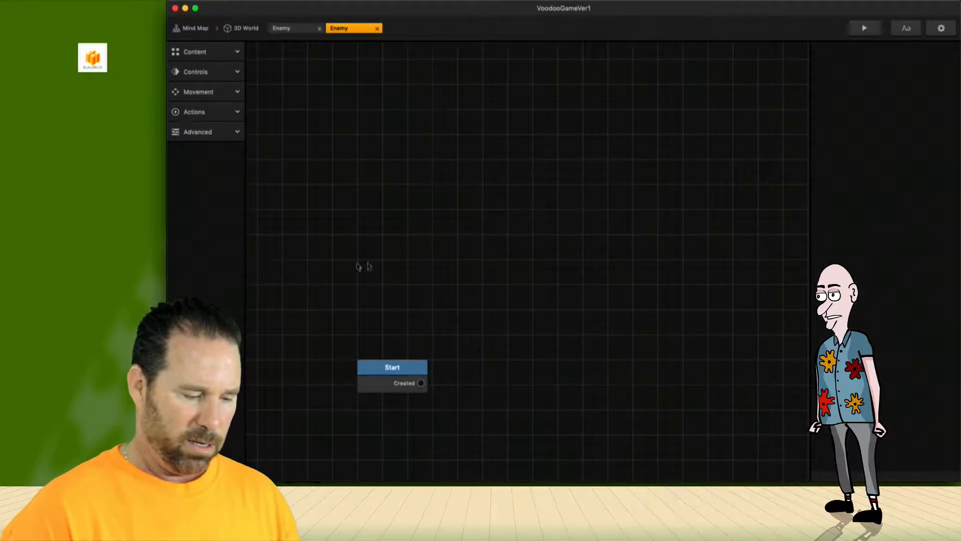
{"action": "left_click", "coordinate": [393, 365]}
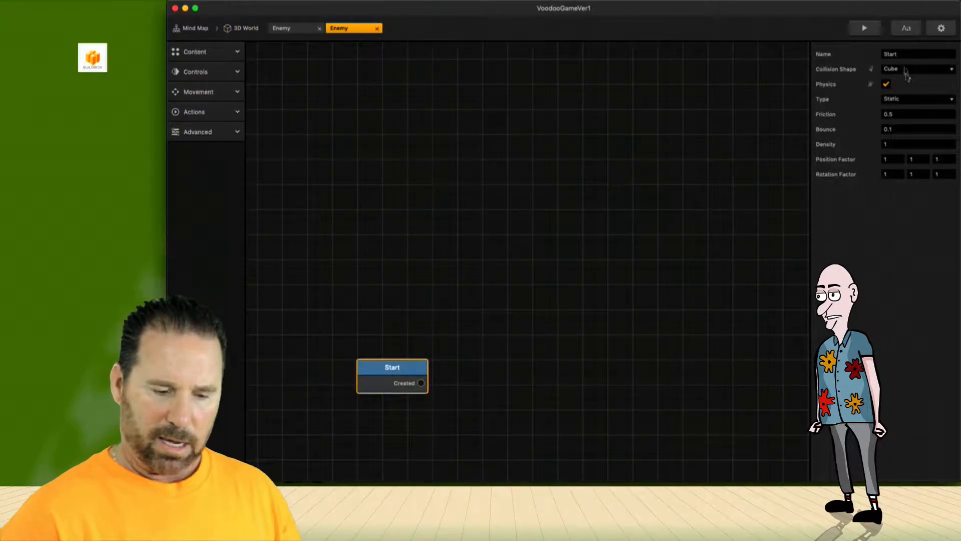
{"action": "left_click", "coordinate": [377, 29]}
{"action": "left_click", "coordinate": [320, 29]}
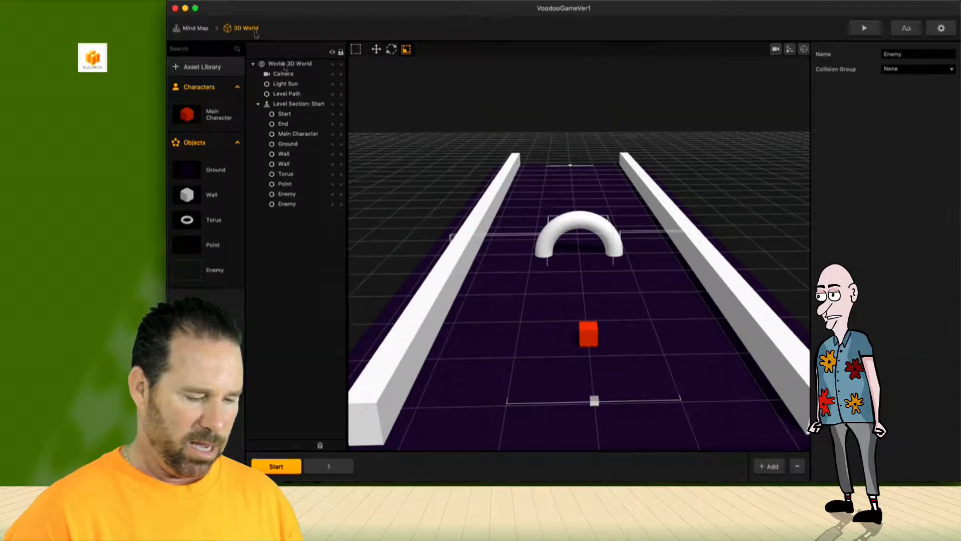
- Preview and restart the game, steering the red cube to the right side of the track past the torus
{"action": "left_click", "coordinate": [864, 28]}
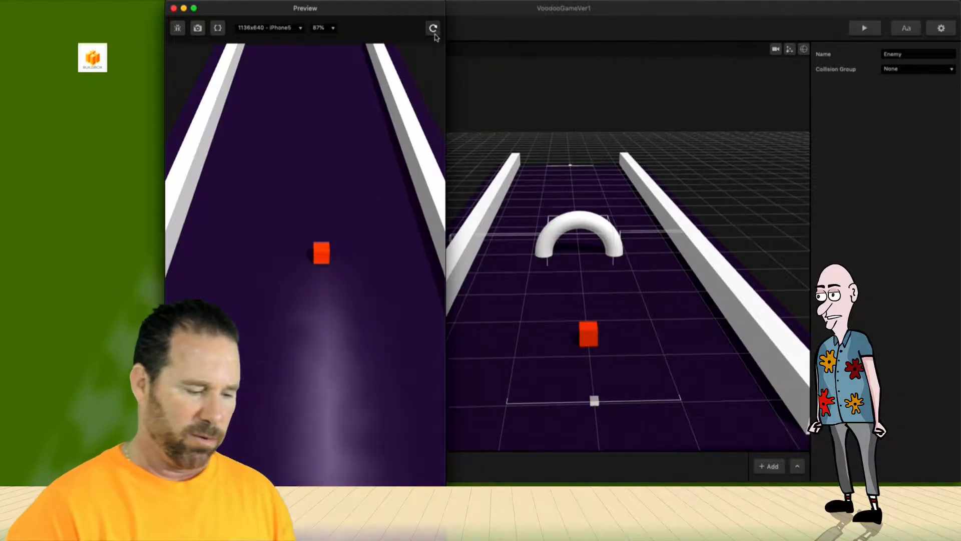
{"action": "left_click", "coordinate": [433, 28]}
{"action": "left_click_drag", "start_coordinate": [340, 342], "coordinate": [416, 352]}
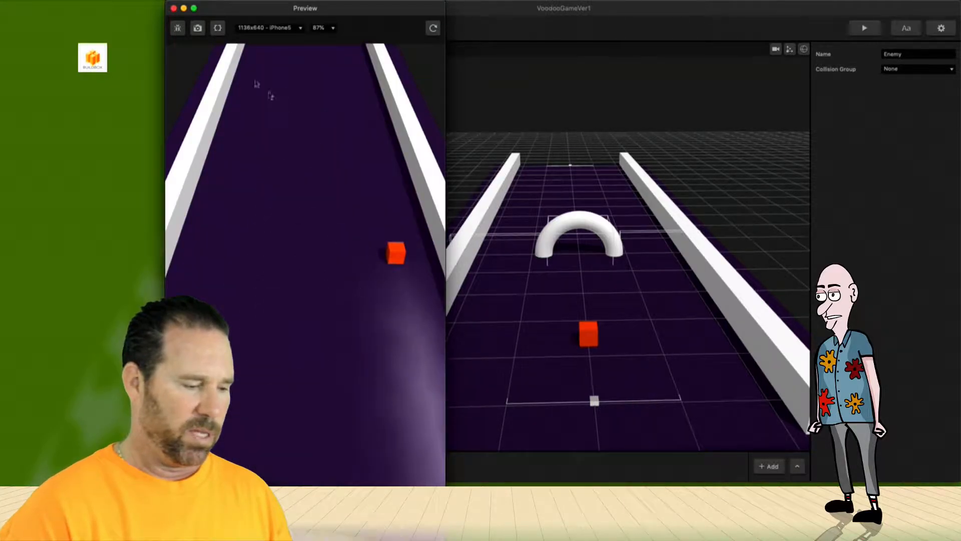
- Close the game preview and check the settings of both If Collide nodes in the Main Character's graph
{"action": "left_click", "coordinate": [174, 8]}
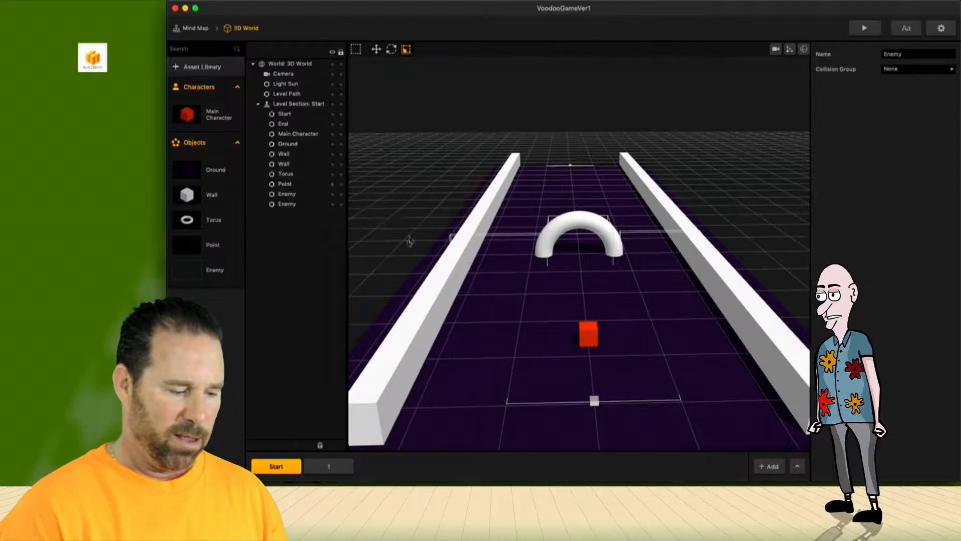
{"action": "left_click", "coordinate": [222, 120]}
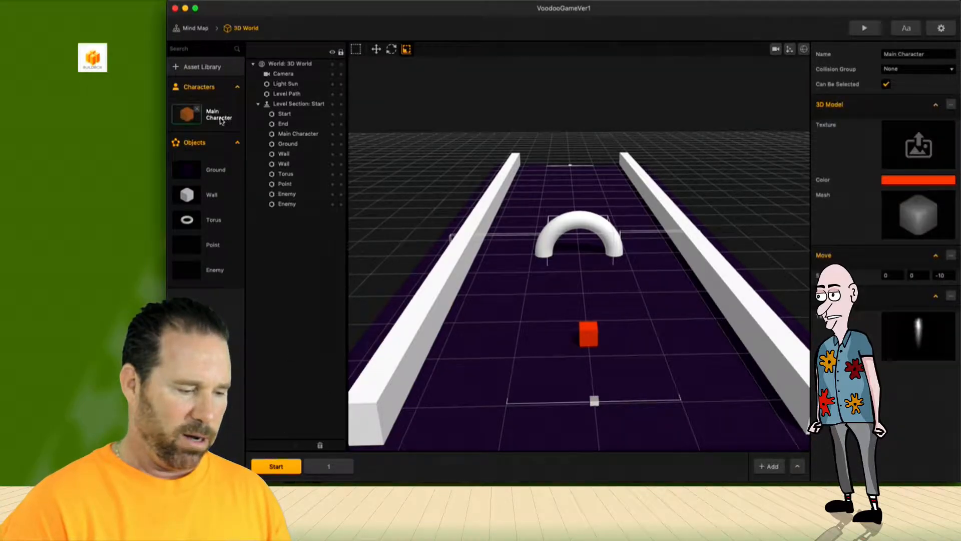
{"action": "double_click", "coordinate": [222, 120]}
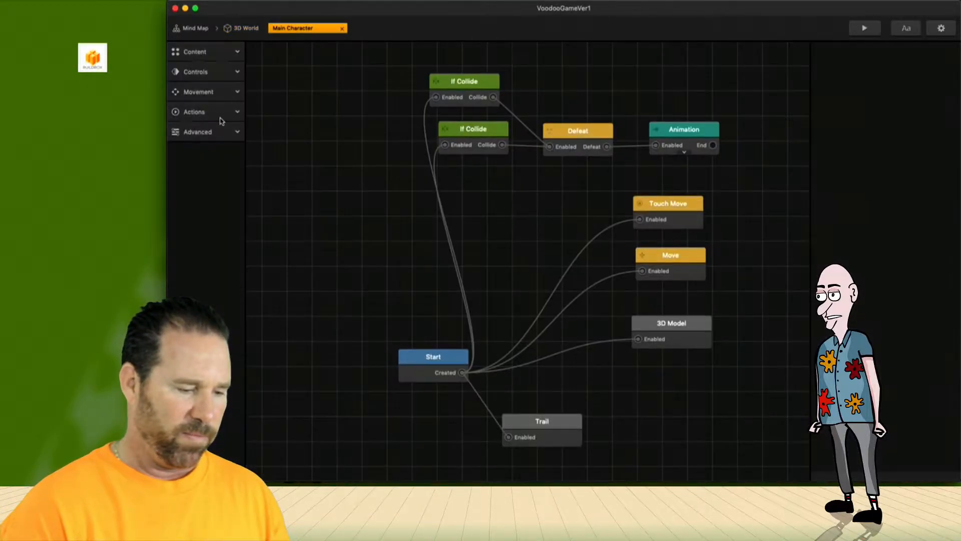
{"action": "left_click", "coordinate": [470, 81]}
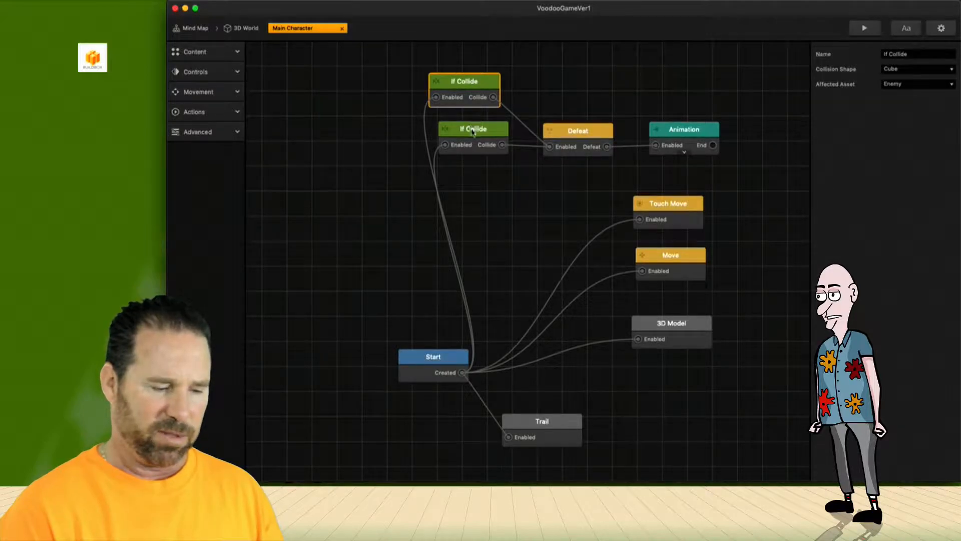
{"action": "left_click", "coordinate": [472, 131]}
{"action": "left_click", "coordinate": [470, 81]}
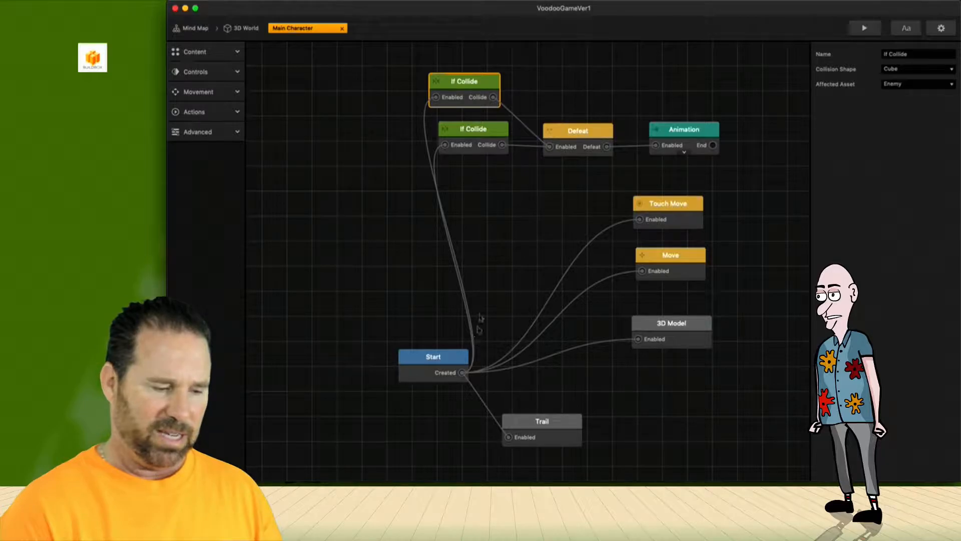
{"action": "left_click_drag", "start_coordinate": [470, 81], "coordinate": [448, 71]}
{"action": "left_click", "coordinate": [344, 28]}
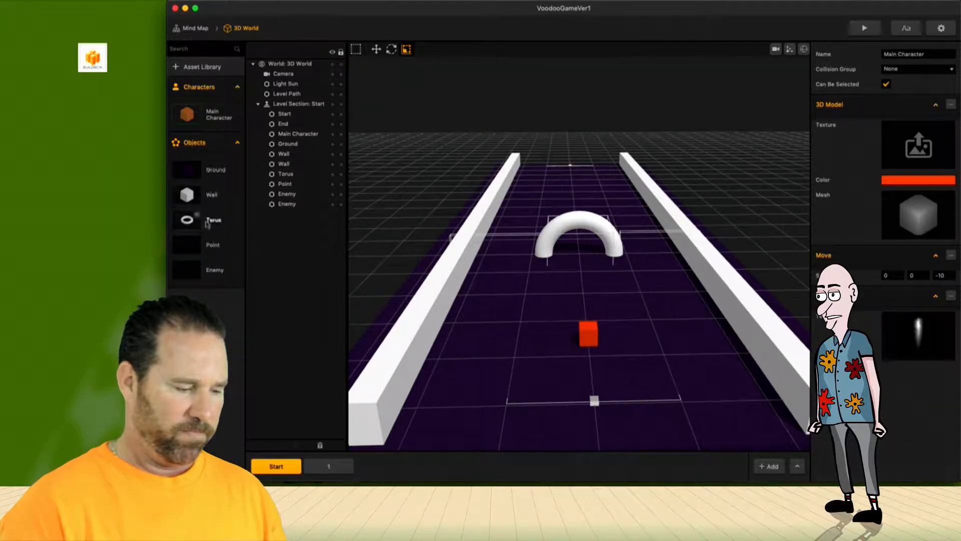
- Add a 3D Model node to the Enemy's graph, connect it to the Start node's Created output, and close the graph
{"action": "left_click", "coordinate": [214, 272]}
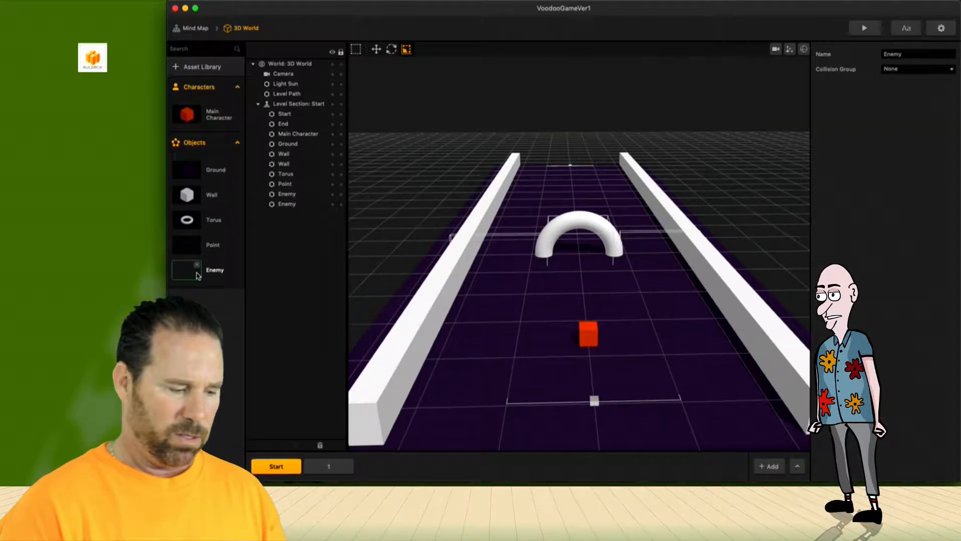
{"action": "double_click", "coordinate": [214, 271]}
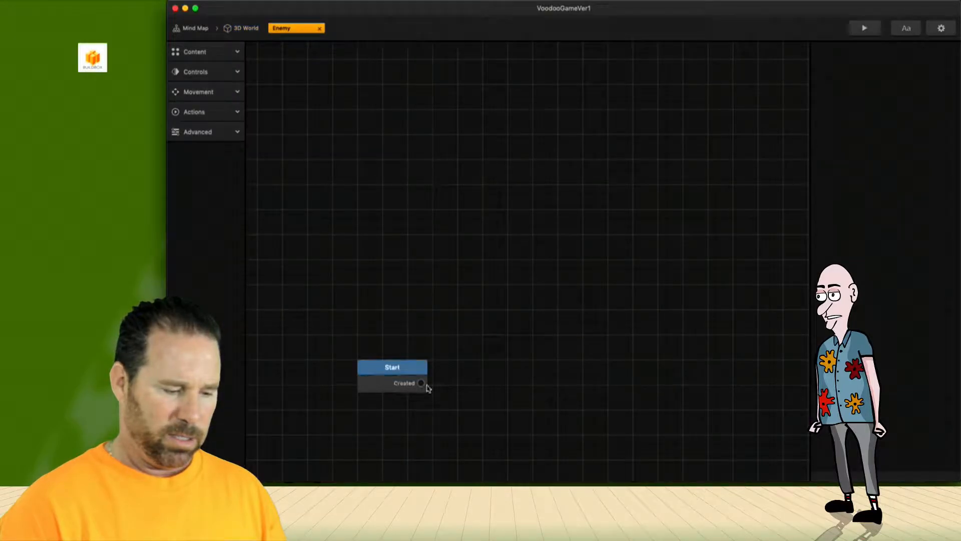
{"action": "left_click", "coordinate": [413, 368]}
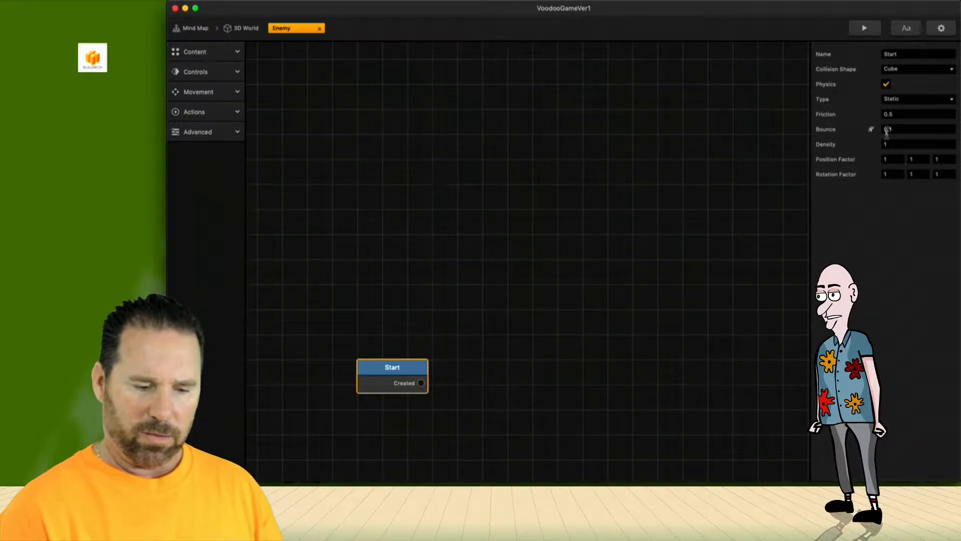
{"action": "left_click", "coordinate": [238, 53]}
{"action": "left_click_drag", "start_coordinate": [227, 80], "coordinate": [556, 313]}
{"action": "left_click_drag", "start_coordinate": [422, 383], "coordinate": [564, 336]}
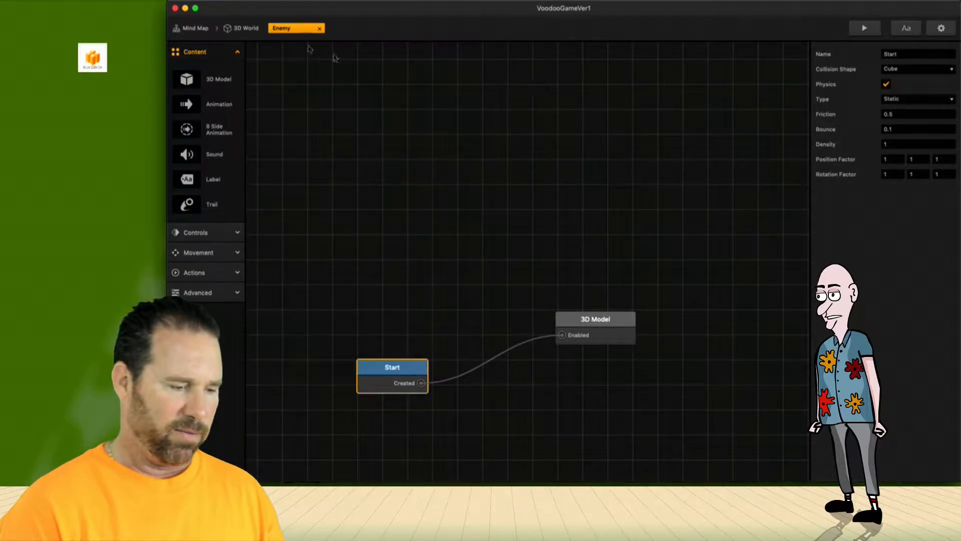
{"action": "left_click", "coordinate": [320, 29]}
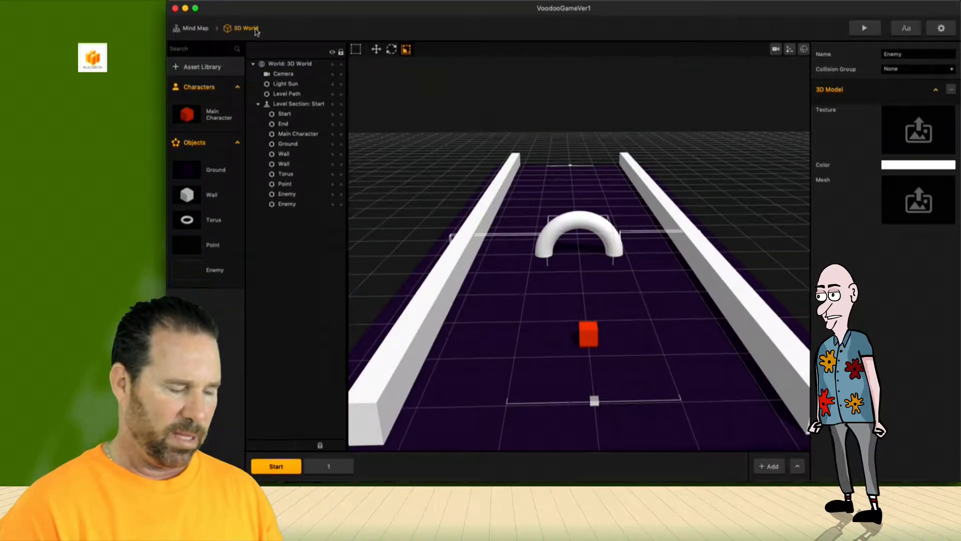
- Compare the two Enemy barriers and stretch the one on the torus's right side to an X scale of about 4.1
{"action": "left_click", "coordinate": [285, 194]}
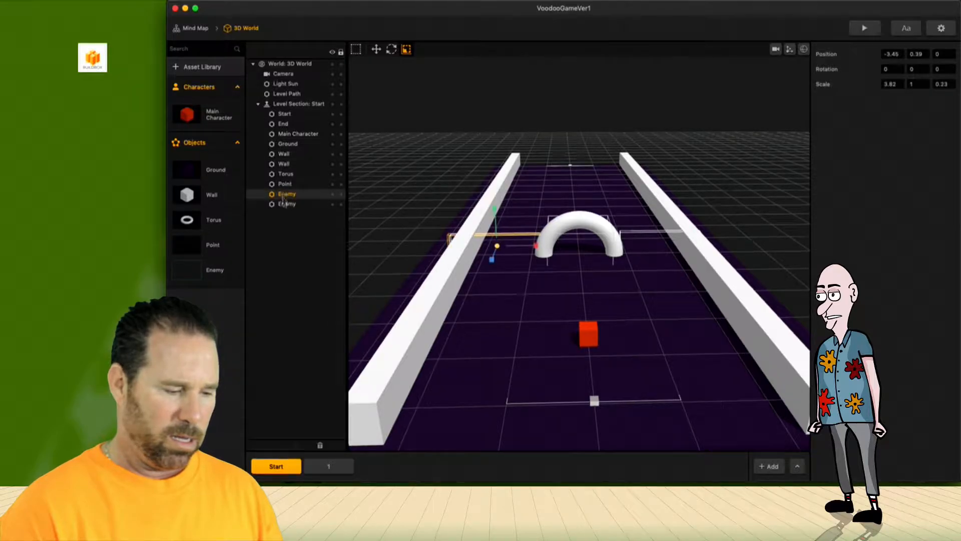
{"action": "left_click", "coordinate": [285, 204]}
{"action": "left_click", "coordinate": [286, 194]}
{"action": "left_click", "coordinate": [285, 204]}
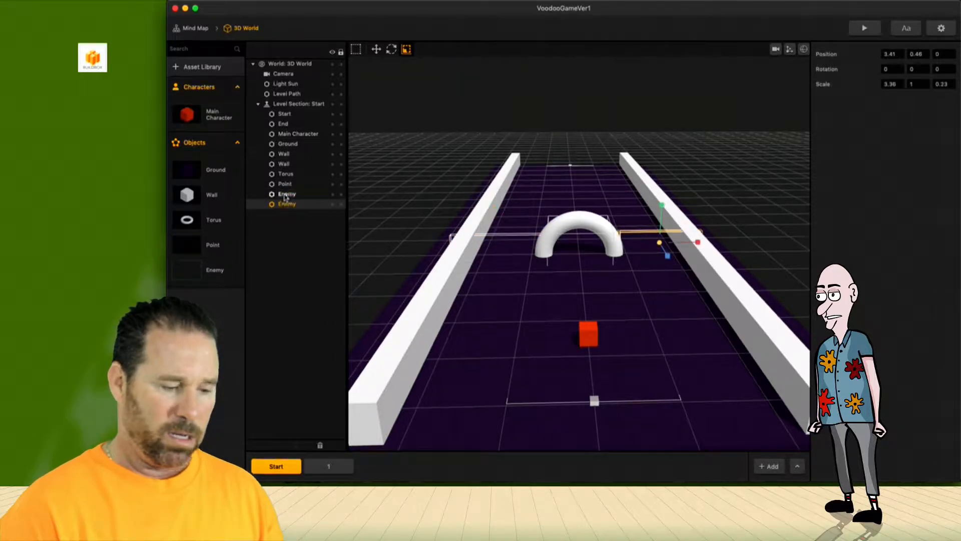
{"action": "left_click", "coordinate": [285, 194]}
{"action": "left_click", "coordinate": [645, 242]}
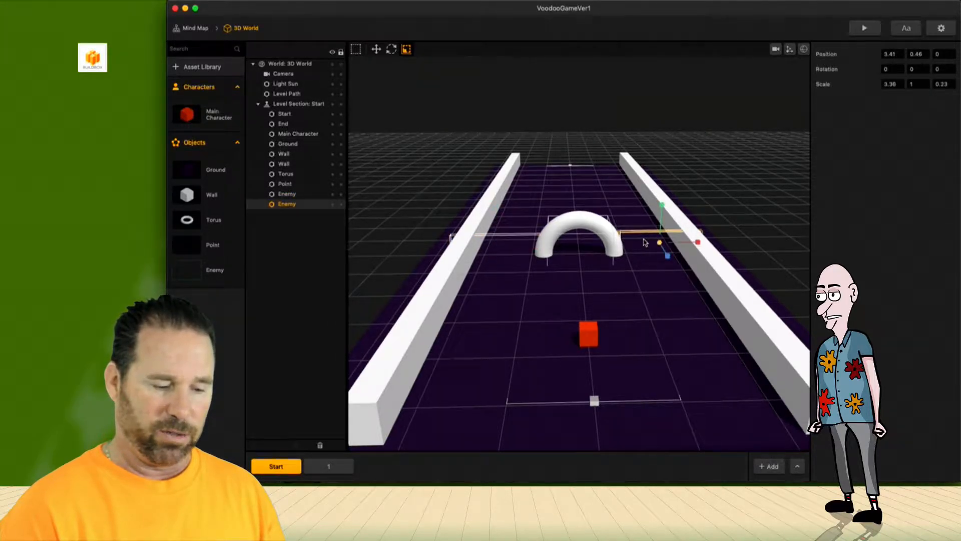
{"action": "left_click_drag", "start_coordinate": [702, 246], "coordinate": [708, 244]}
{"action": "left_click", "coordinate": [528, 240]}
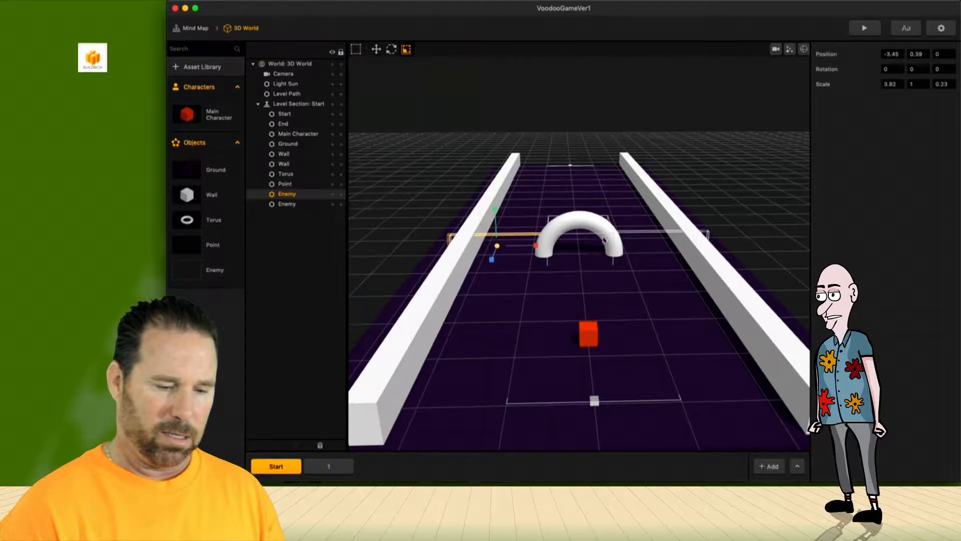
{"action": "left_click", "coordinate": [295, 205]}
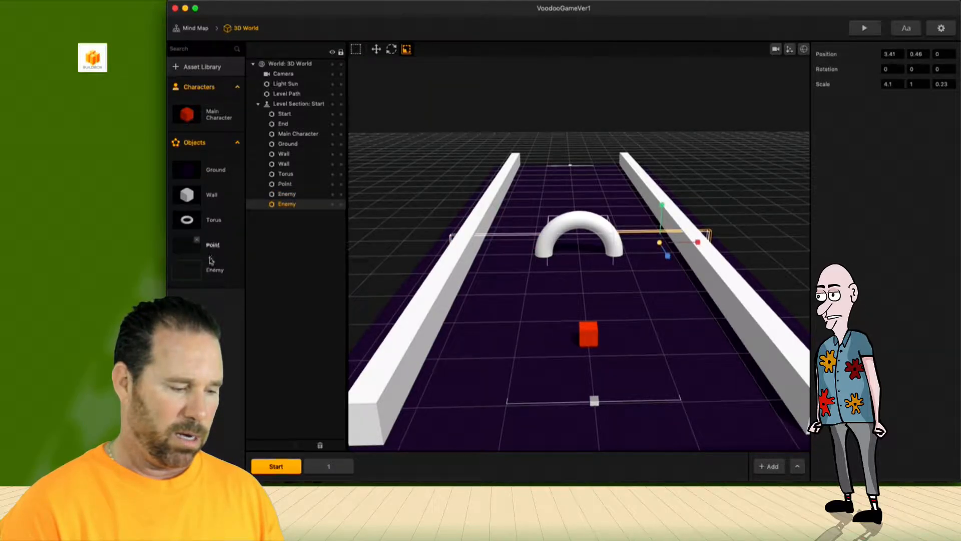
- Assign the Enemy asset to the Enemy collision group
{"action": "left_click", "coordinate": [211, 263]}
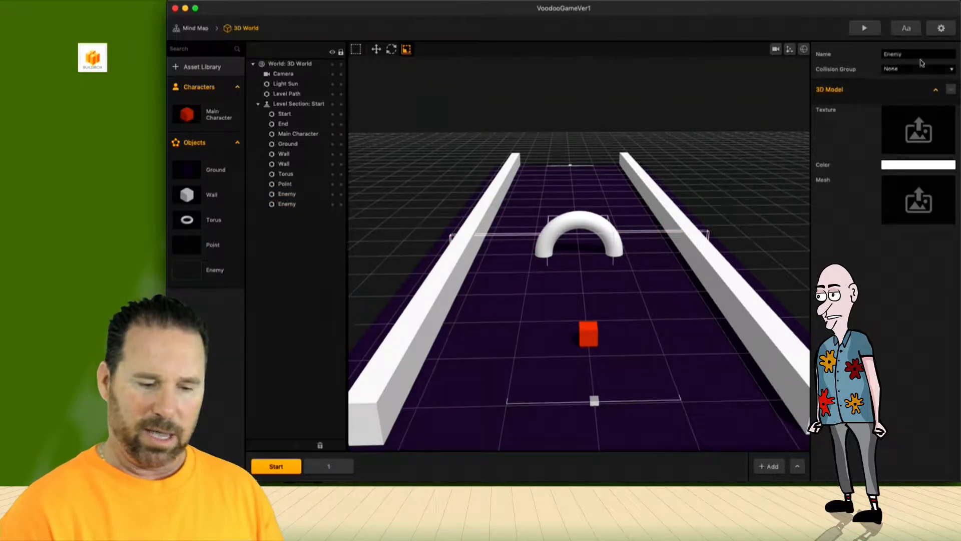
{"action": "left_click", "coordinate": [953, 71]}
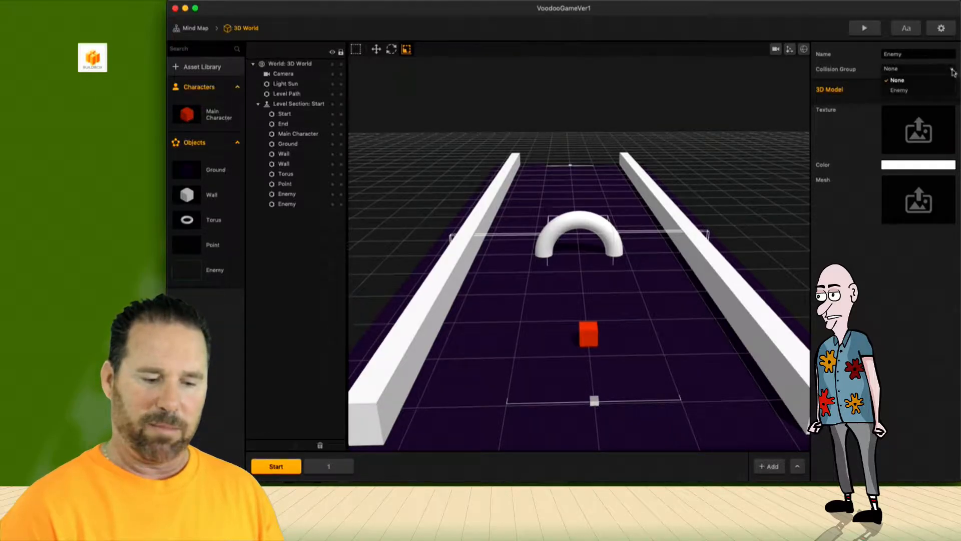
{"action": "left_click", "coordinate": [926, 91]}
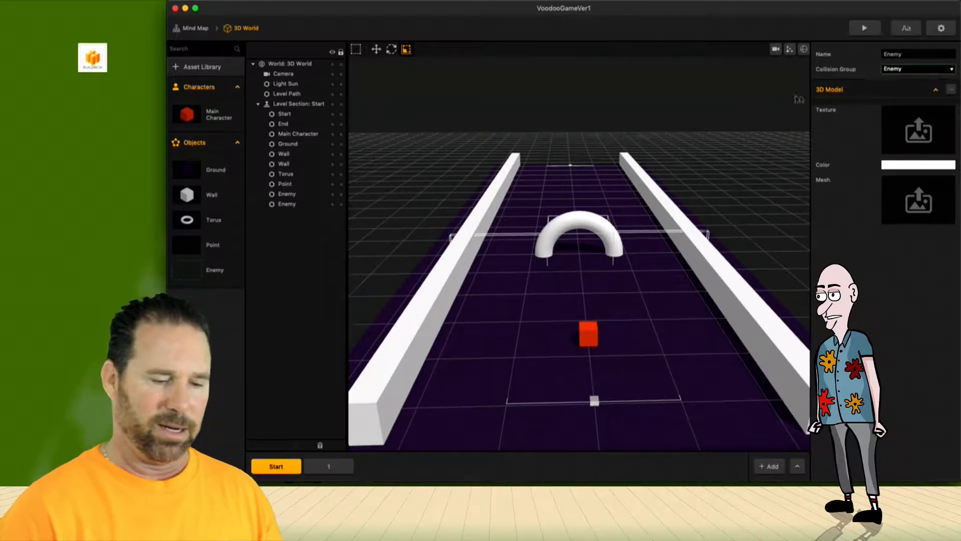
- Test the Enemy collisions in a repeatedly restarted preview, steering the red cube beside and through the torus, and close it
{"action": "left_click", "coordinate": [865, 28]}
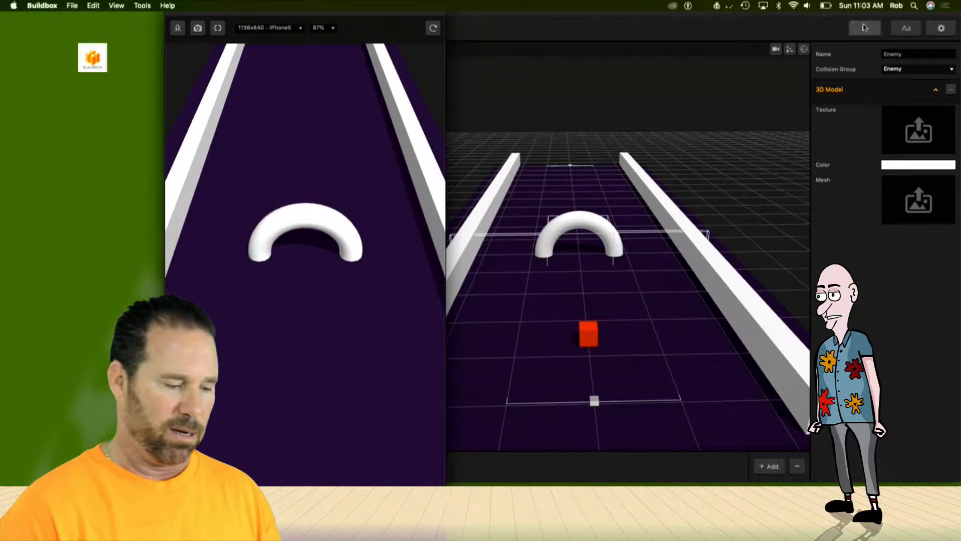
{"action": "left_click", "coordinate": [478, 279]}
{"action": "left_click", "coordinate": [433, 28]}
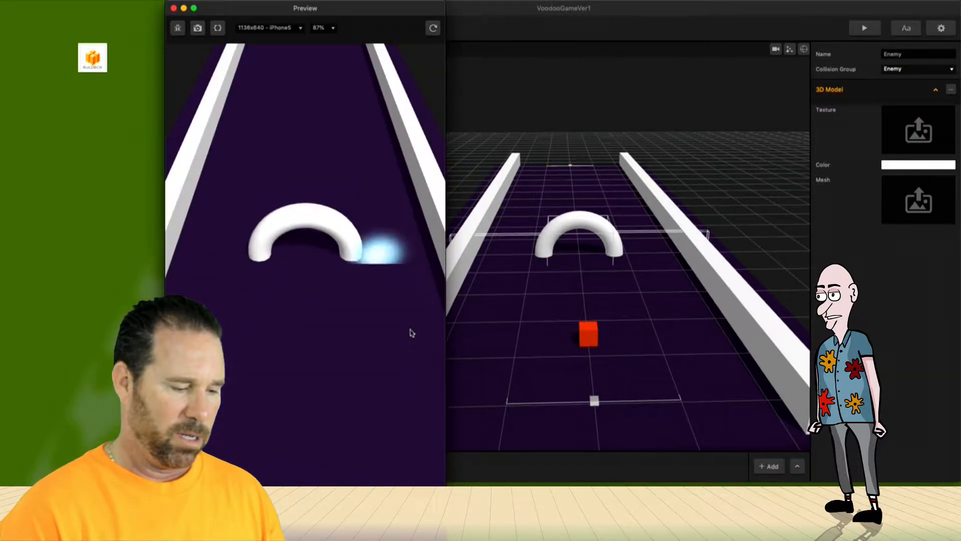
{"action": "left_click", "coordinate": [433, 28]}
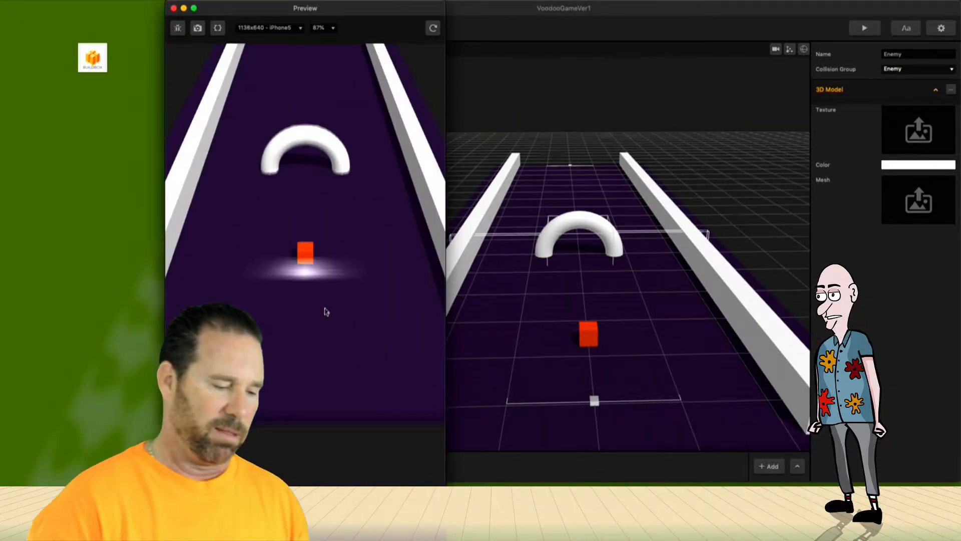
{"action": "left_click_drag", "start_coordinate": [326, 311], "coordinate": [240, 295]}
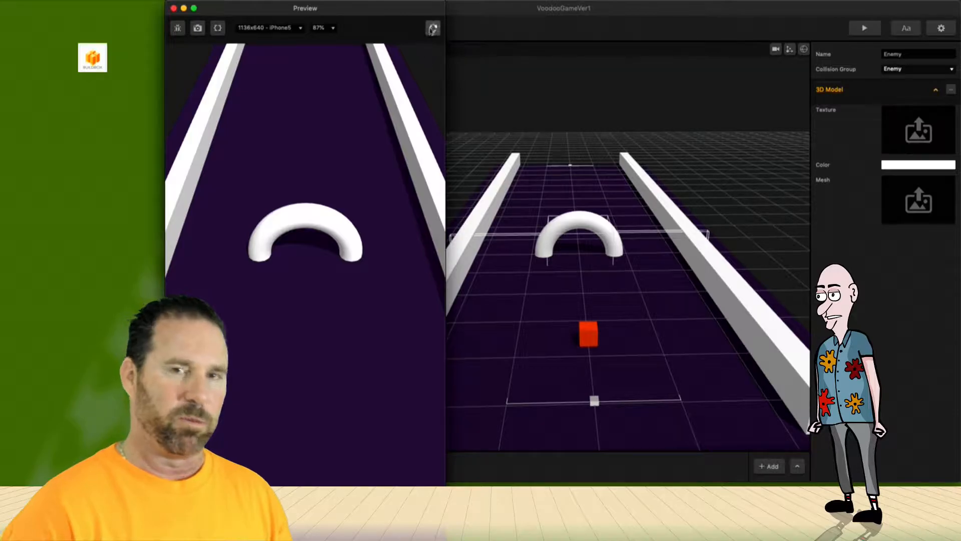
{"action": "left_click", "coordinate": [433, 28]}
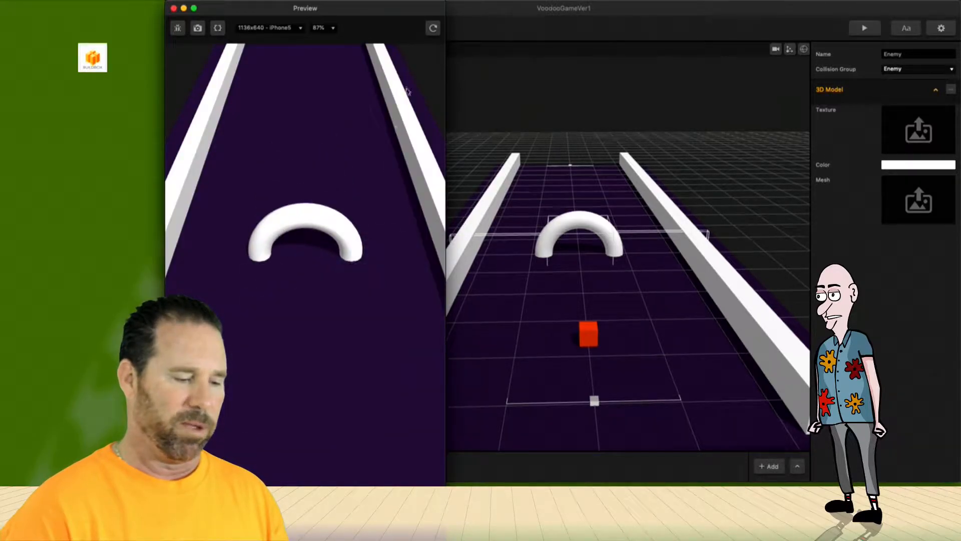
{"action": "left_click", "coordinate": [433, 28]}
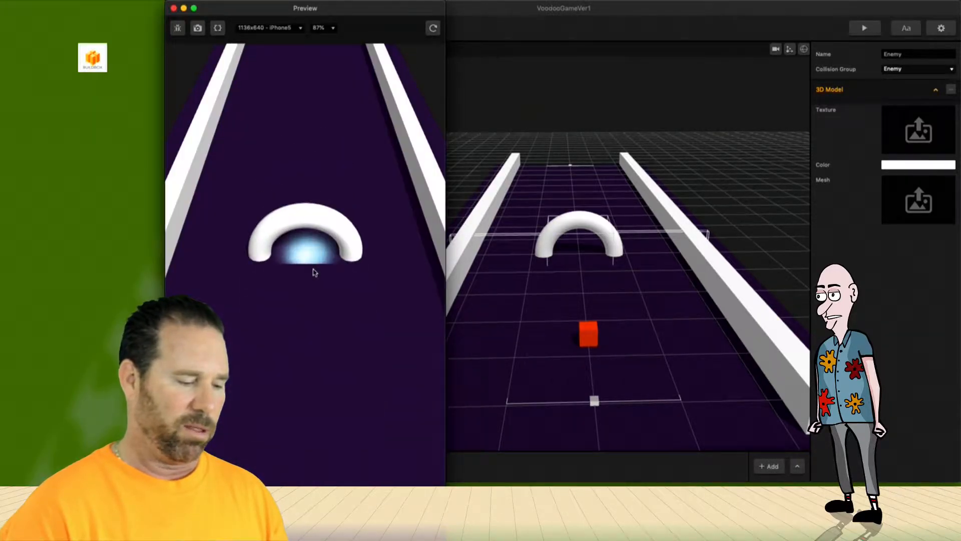
{"action": "left_click", "coordinate": [174, 8]}
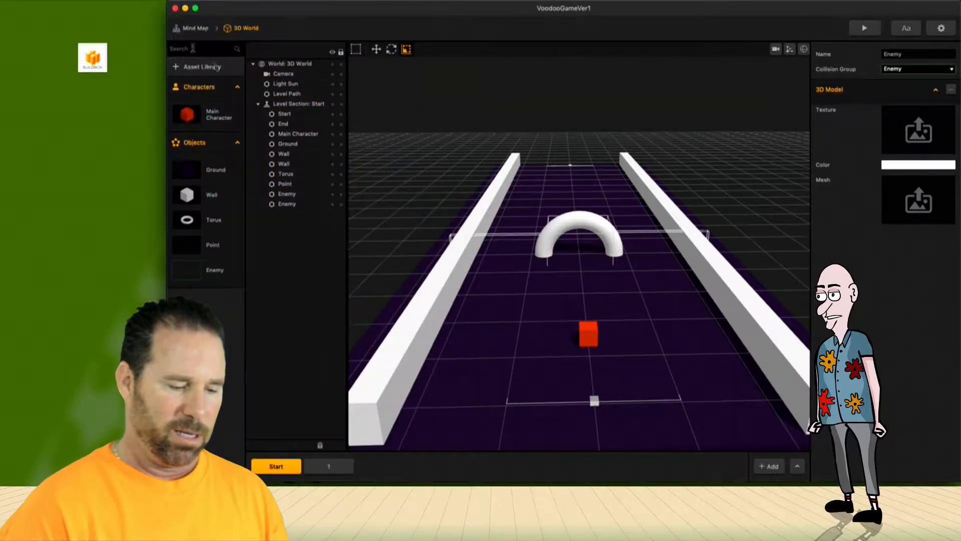
- Show the collision shapes, slightly narrow the collision box of the Enemy left of the torus along X, and hide them again
{"action": "left_click", "coordinate": [578, 222]}
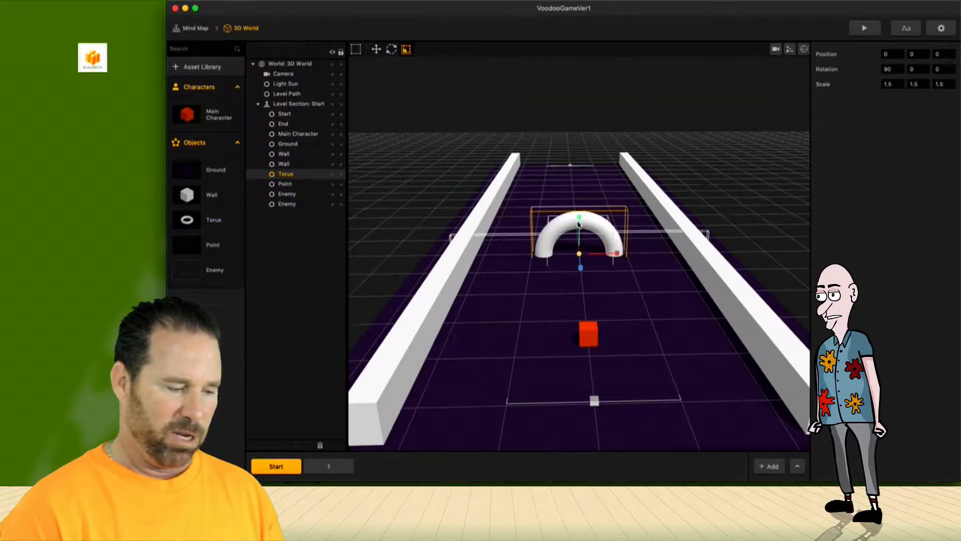
{"action": "left_click", "coordinate": [293, 195]}
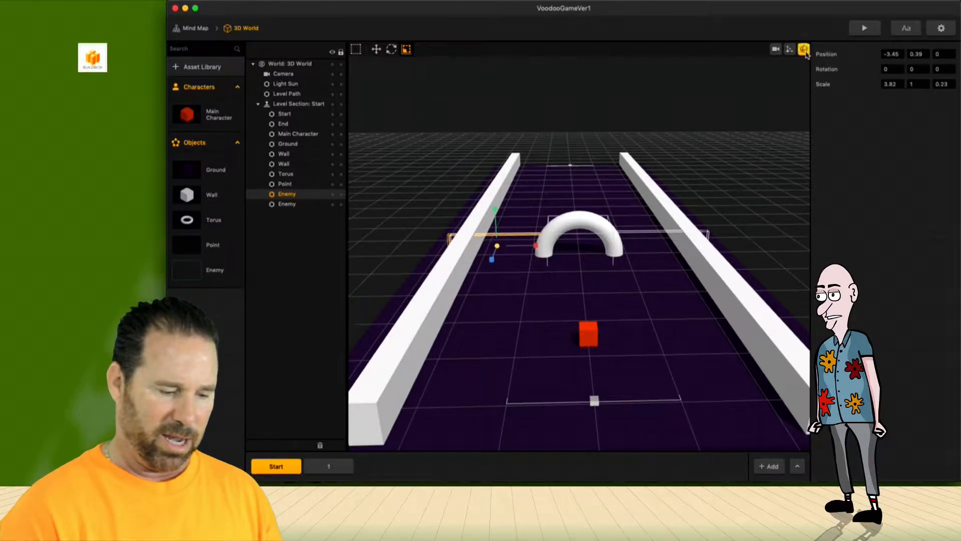
{"action": "left_click", "coordinate": [803, 49]}
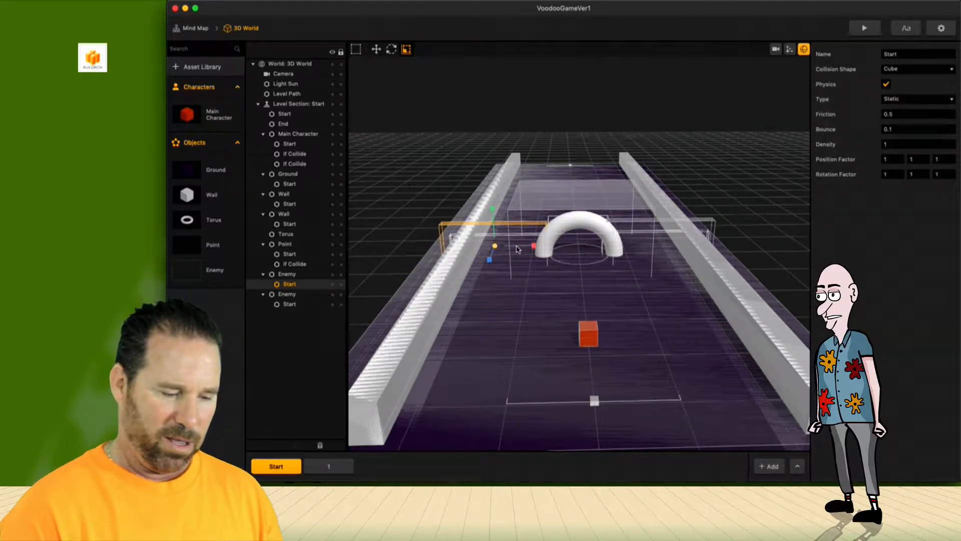
{"action": "left_click_drag", "start_coordinate": [531, 246], "coordinate": [528, 246]}
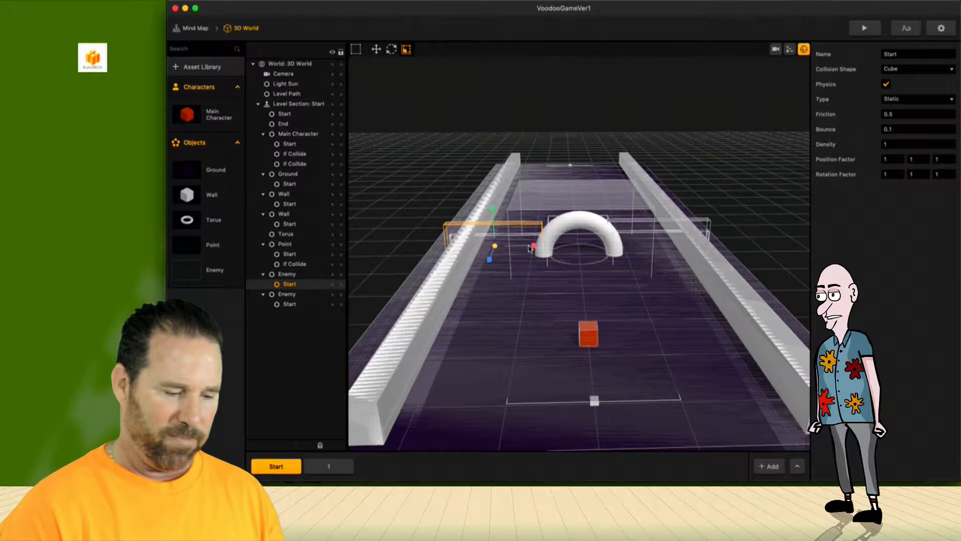
{"action": "left_click", "coordinate": [804, 49]}
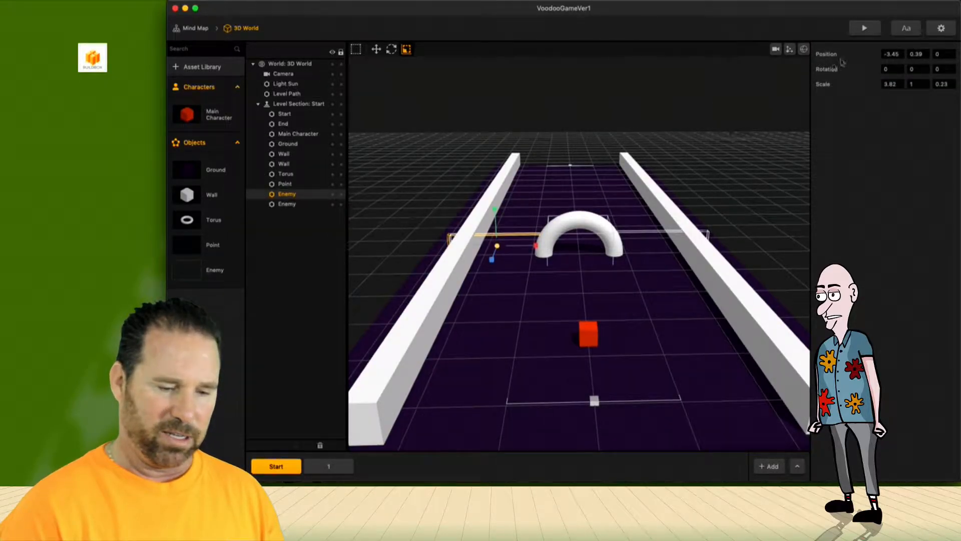
- Preview the narrowed collision box, restarting the game and steering the red cube through and past the torus, and close the preview
{"action": "left_click", "coordinate": [864, 28]}
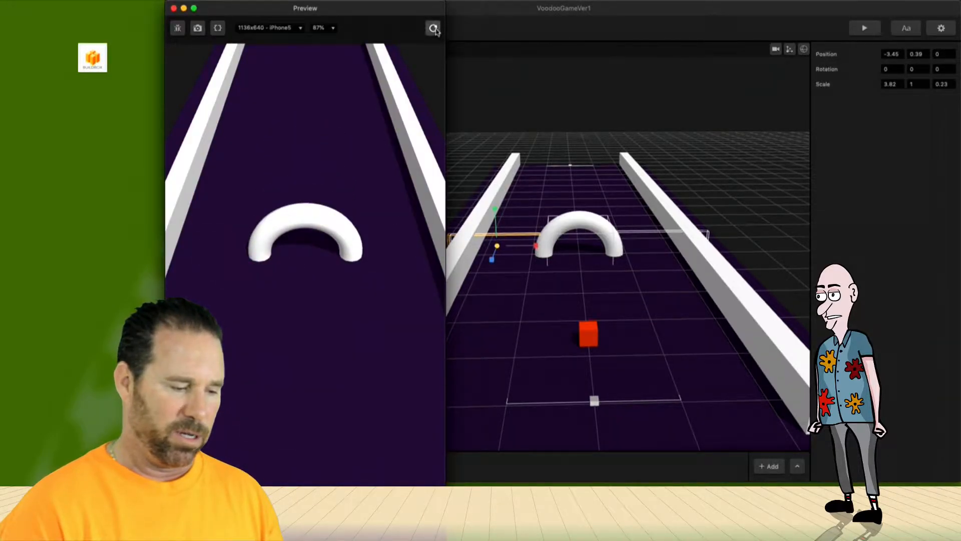
{"action": "left_click", "coordinate": [433, 28]}
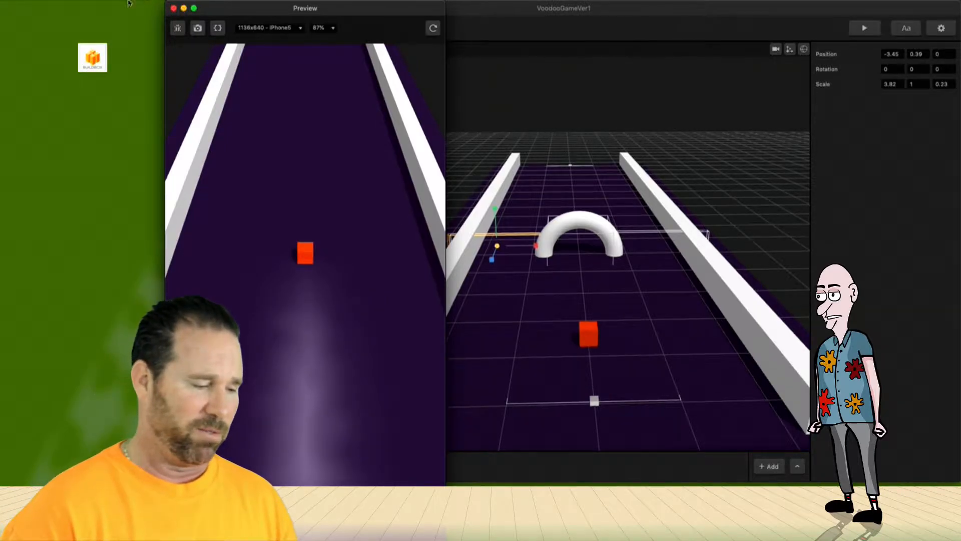
{"action": "left_click_drag", "start_coordinate": [292, 235], "coordinate": [463, 248]}
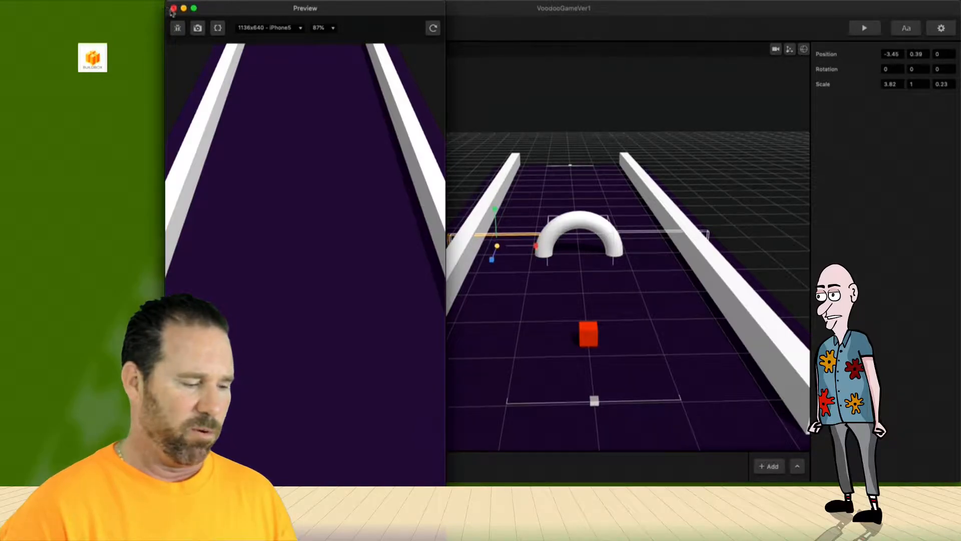
{"action": "left_click", "coordinate": [173, 8]}
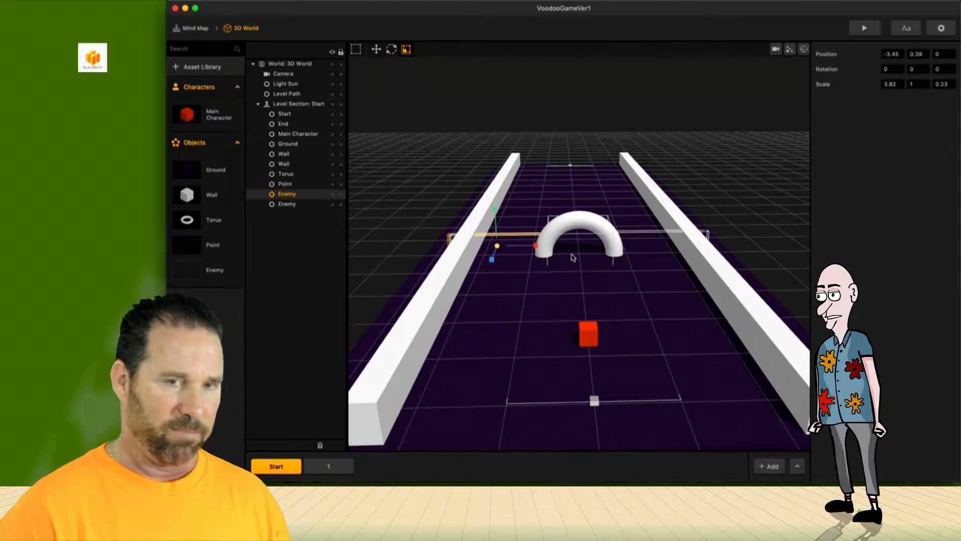
- Try to duplicate the torus together with its Point and both Enemy barriers
{"action": "left_click_drag", "start_coordinate": [571, 254], "coordinate": [571, 311], "text": "ctrl"}
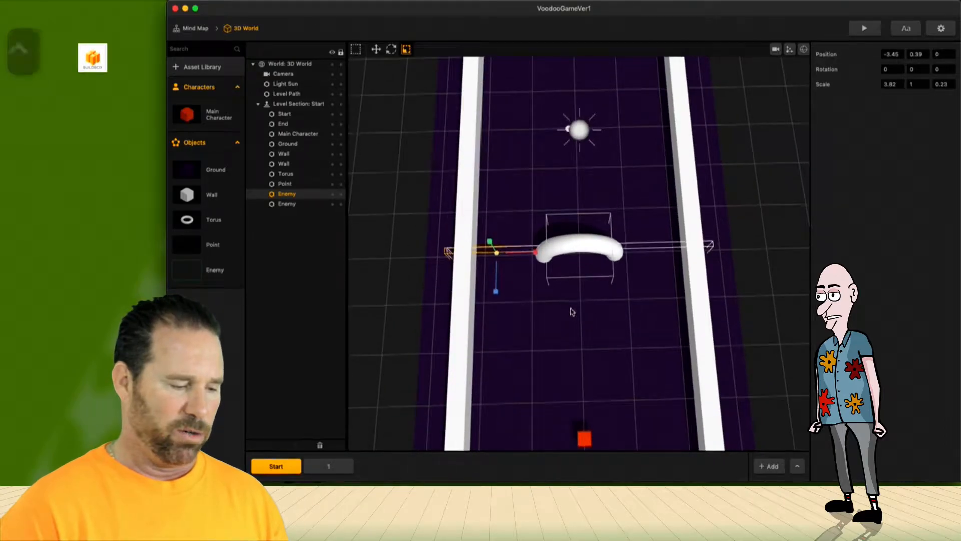
{"action": "left_click", "coordinate": [298, 205]}
{"action": "left_click", "coordinate": [288, 195], "text": "super"}
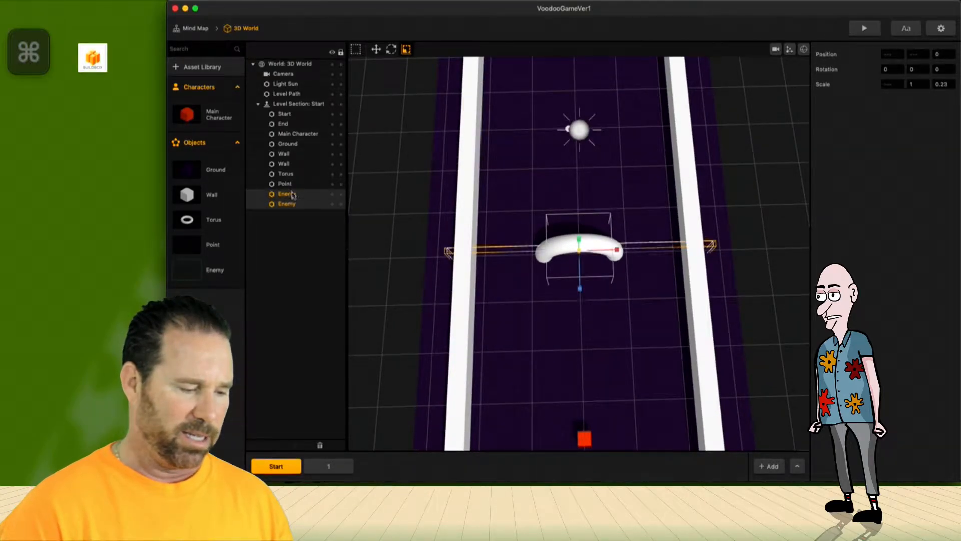
{"action": "left_click", "coordinate": [286, 184], "text": "super"}
{"action": "left_click", "coordinate": [289, 175], "text": "super"}
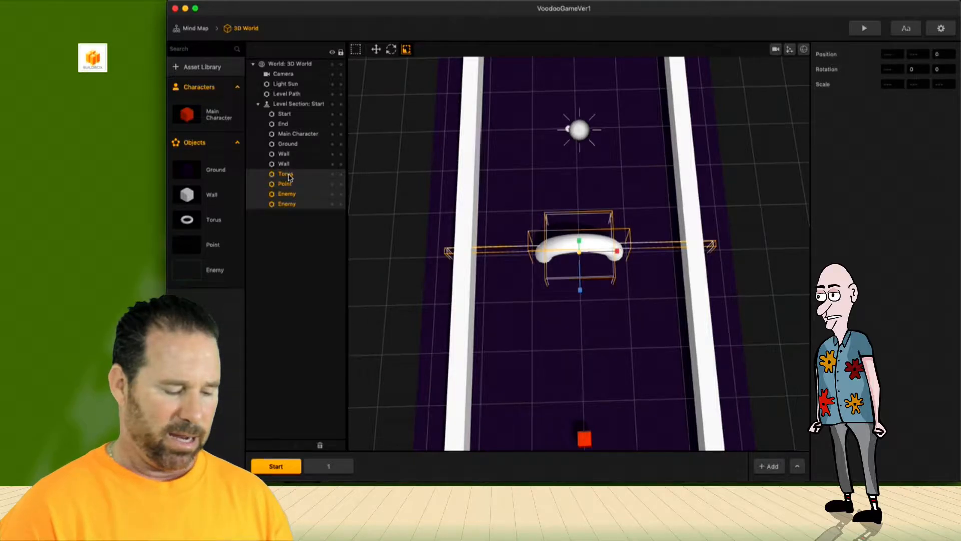
{"action": "key", "text": "super+d"}
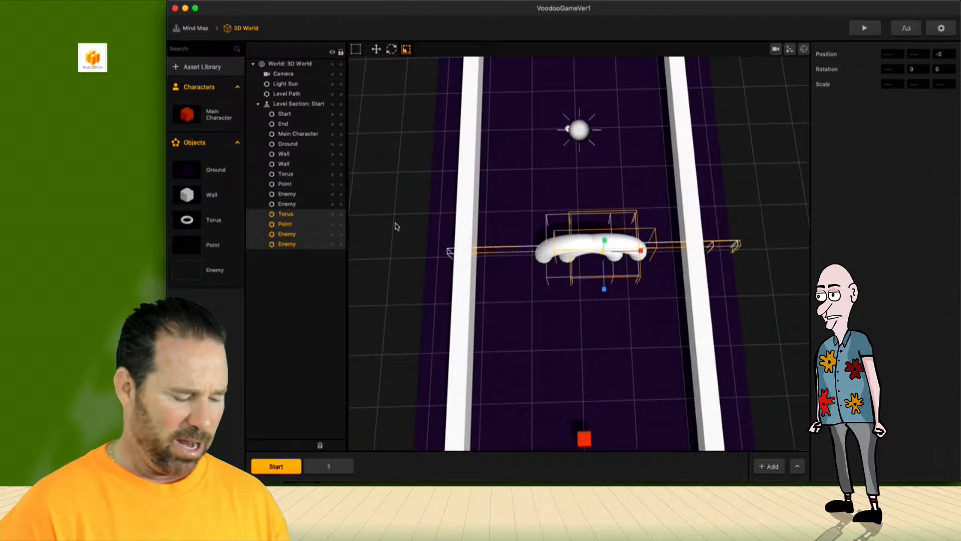
{"action": "key", "text": "super+z"}
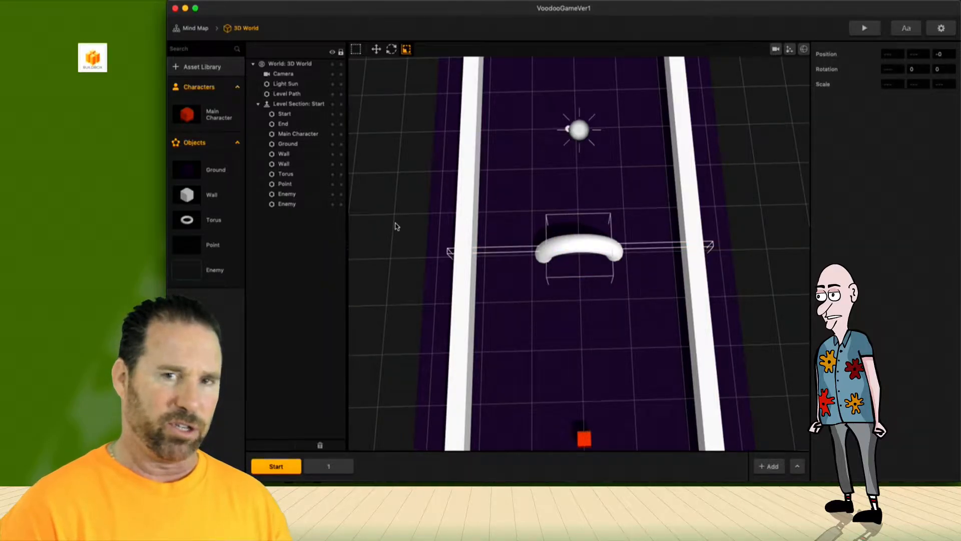
- Duplicate the torus, Point and both Enemy objects as a second gate and move the copies down the track to Z -15.61
{"action": "left_click", "coordinate": [287, 204]}
{"action": "left_click", "coordinate": [289, 195]}
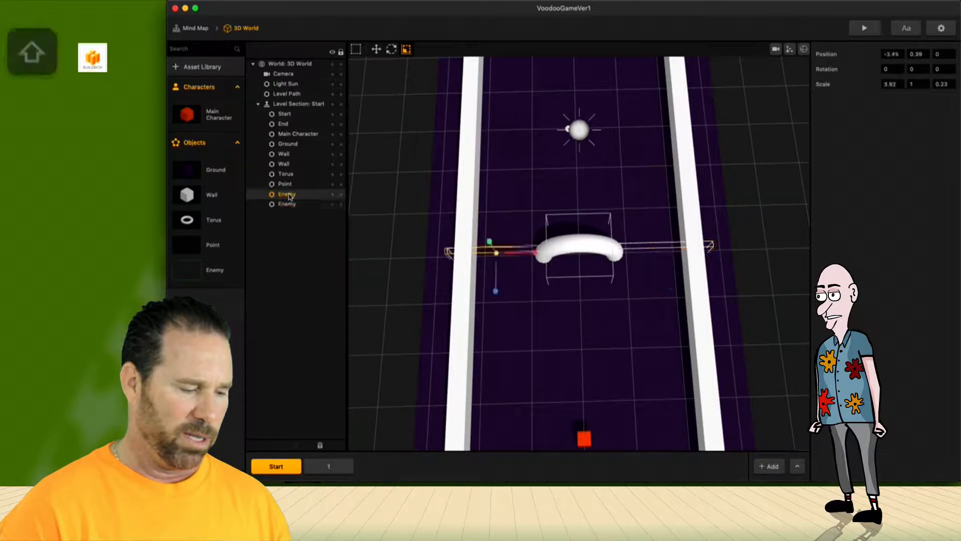
{"action": "left_click", "coordinate": [290, 205]}
{"action": "left_click", "coordinate": [287, 194], "text": "super"}
{"action": "left_click", "coordinate": [285, 184], "text": "super"}
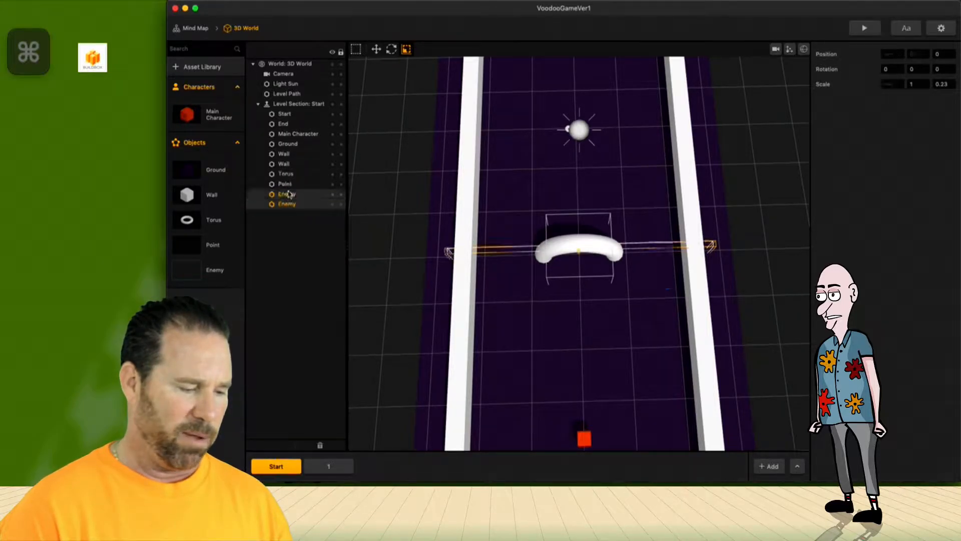
{"action": "left_click", "coordinate": [287, 174], "text": "super"}
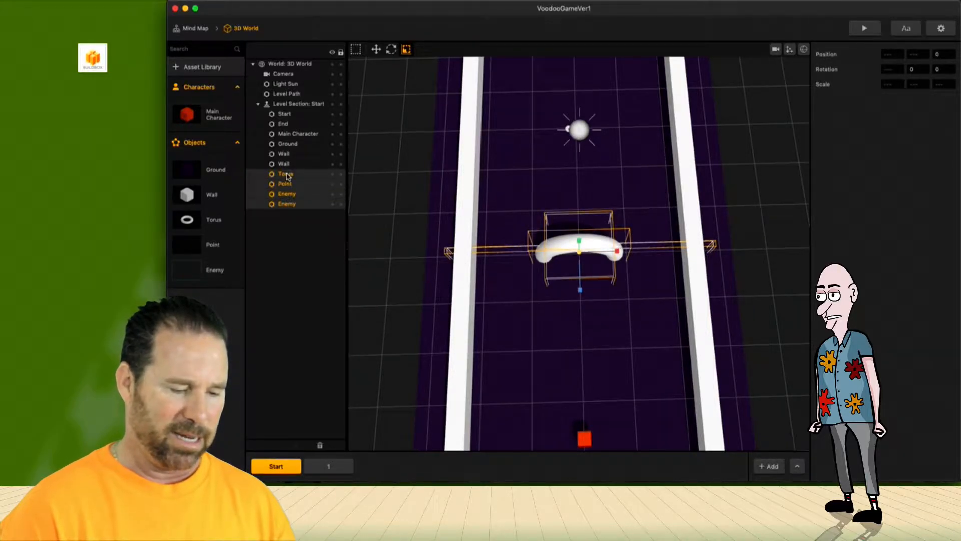
{"action": "key", "text": "super+d"}
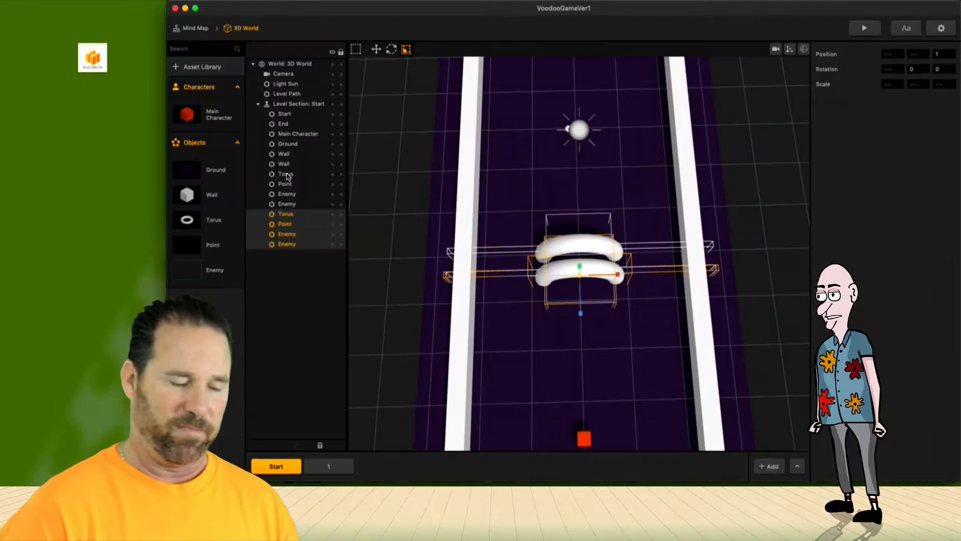
{"action": "left_click", "coordinate": [377, 50]}
{"action": "left_click_drag", "start_coordinate": [582, 318], "coordinate": [582, 133]}
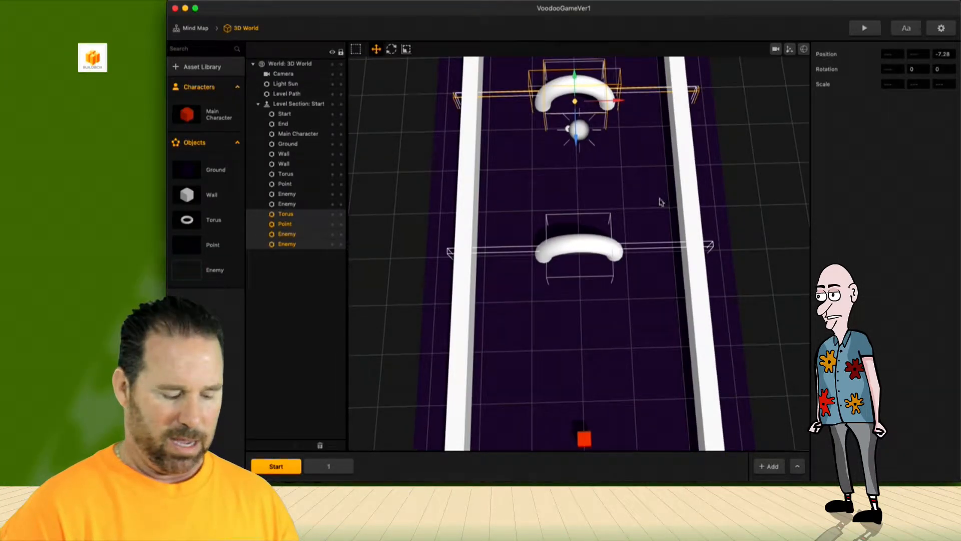
{"action": "middle_click_drag", "start_coordinate": [660, 198], "coordinate": [662, 243]}
{"action": "left_click_drag", "start_coordinate": [662, 246], "coordinate": [698, 198], "text": "ctrl"}
{"action": "left_click_drag", "start_coordinate": [566, 269], "coordinate": [475, 221]}
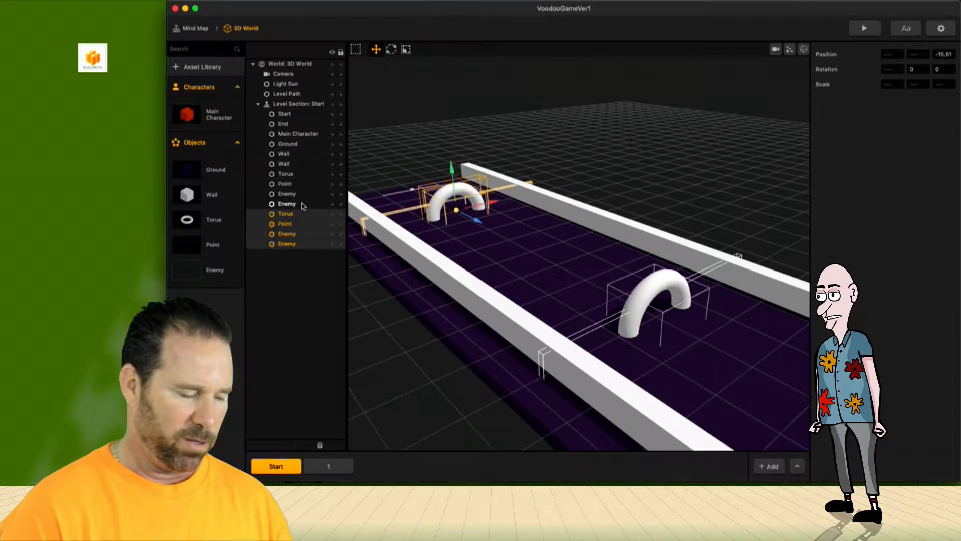
- Move the original torus, its Point and both Enemy objects down the track to Z -7.78
{"action": "left_click", "coordinate": [302, 205]}
{"action": "left_click", "coordinate": [296, 195], "text": "super"}
{"action": "left_click", "coordinate": [295, 184], "text": "super"}
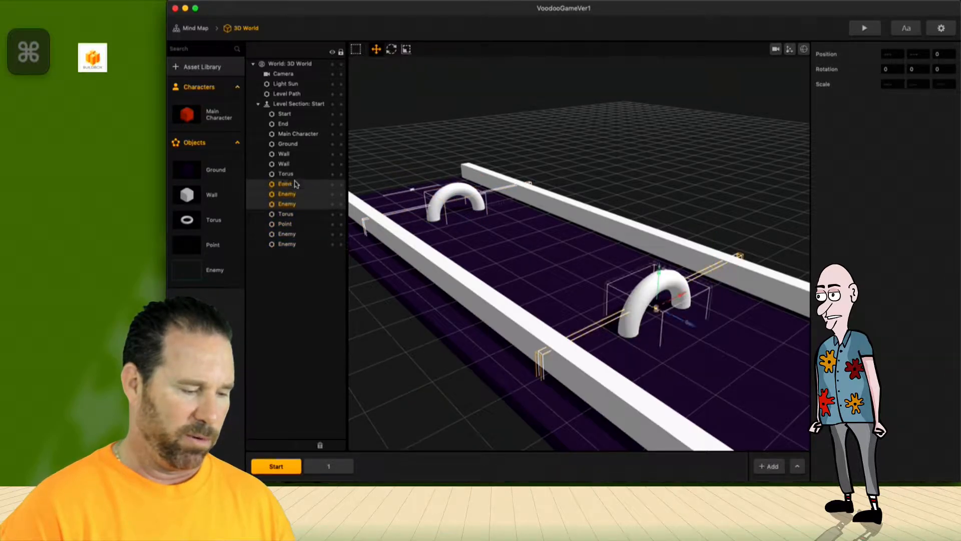
{"action": "left_click", "coordinate": [293, 174], "text": "super"}
{"action": "left_click_drag", "start_coordinate": [693, 334], "coordinate": [592, 231]}
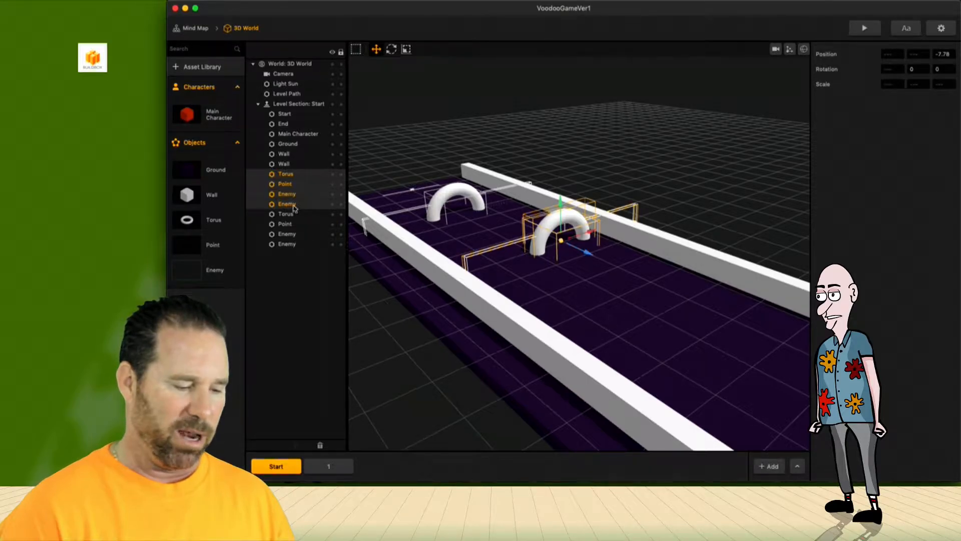
- Widen the Enemy right of the nearer torus to an X scale of 6.19 and shift it outward to X 6.31
{"action": "left_click", "coordinate": [286, 173]}
{"action": "left_click", "coordinate": [286, 203]}
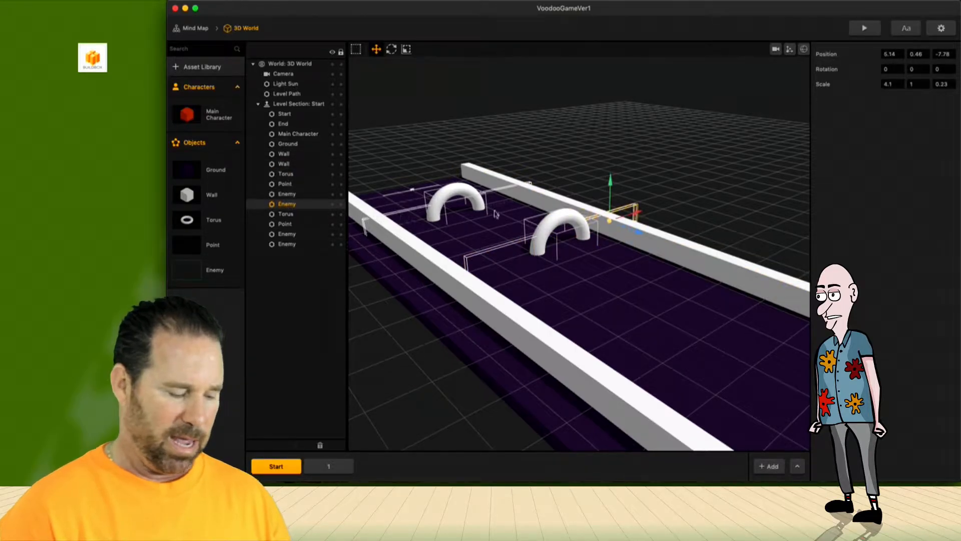
{"action": "left_click_drag", "start_coordinate": [523, 232], "coordinate": [470, 207], "text": "ctrl"}
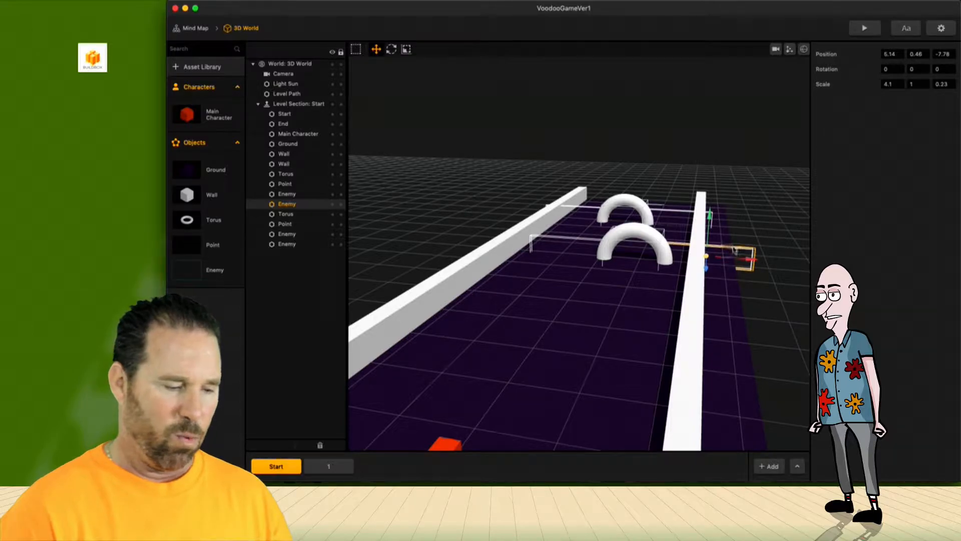
{"action": "left_click", "coordinate": [406, 49]}
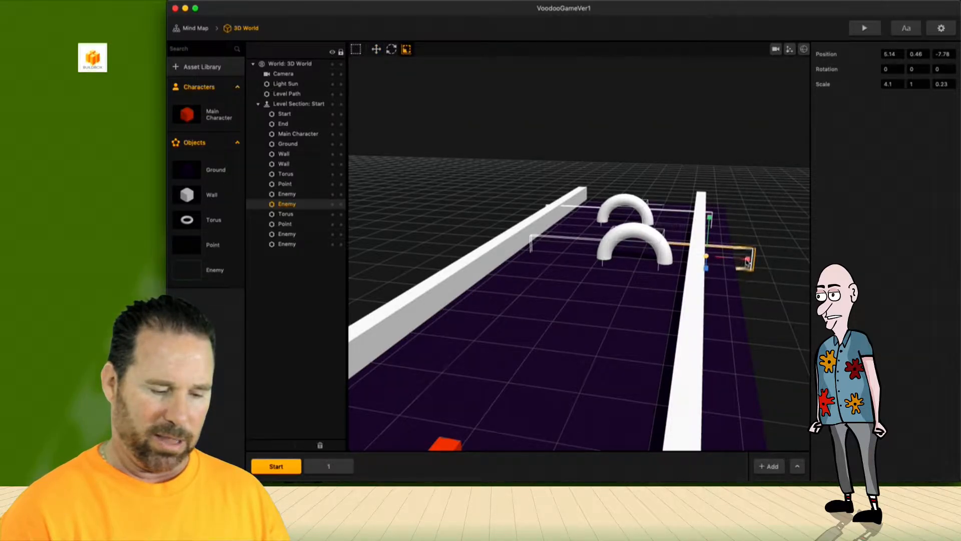
{"action": "left_click_drag", "start_coordinate": [747, 261], "coordinate": [774, 261]}
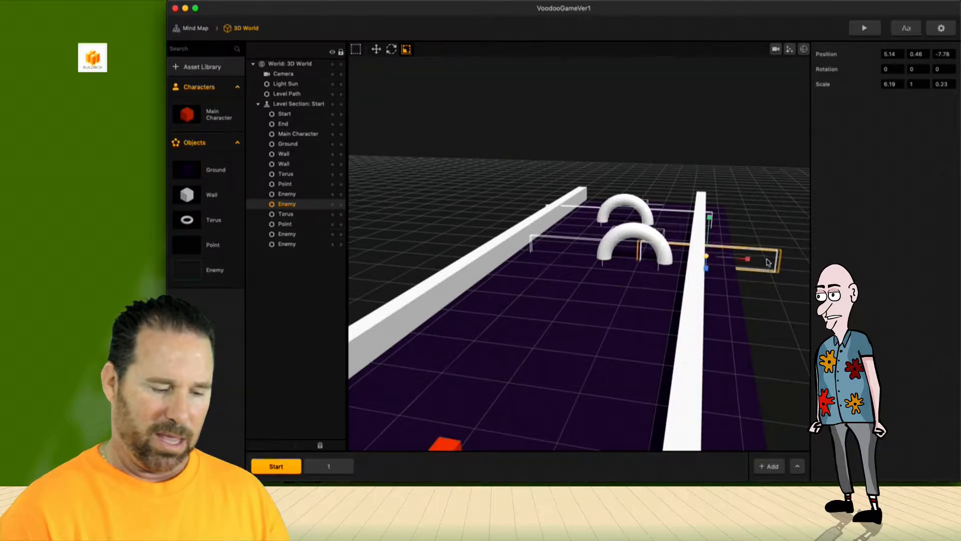
{"action": "key", "text": "w"}
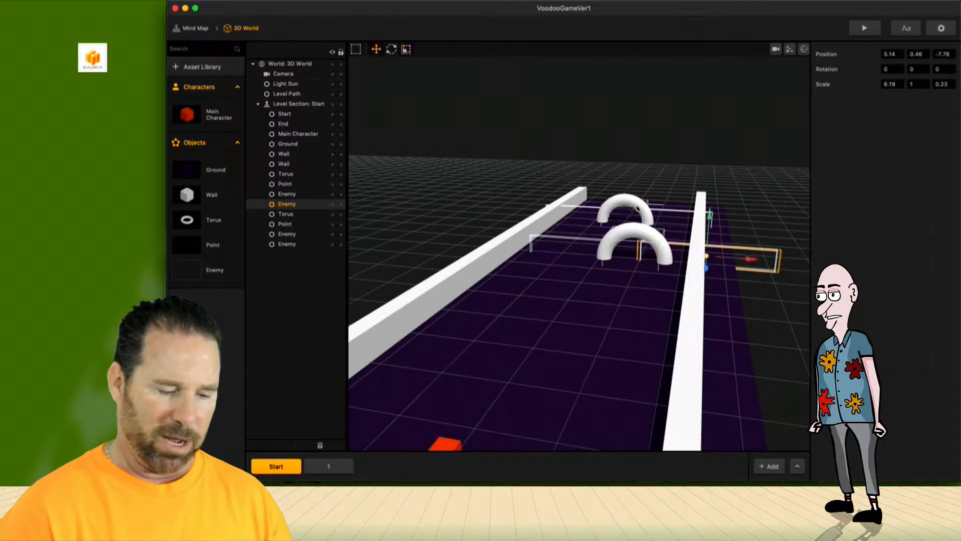
{"action": "left_click_drag", "start_coordinate": [750, 261], "coordinate": [778, 263]}
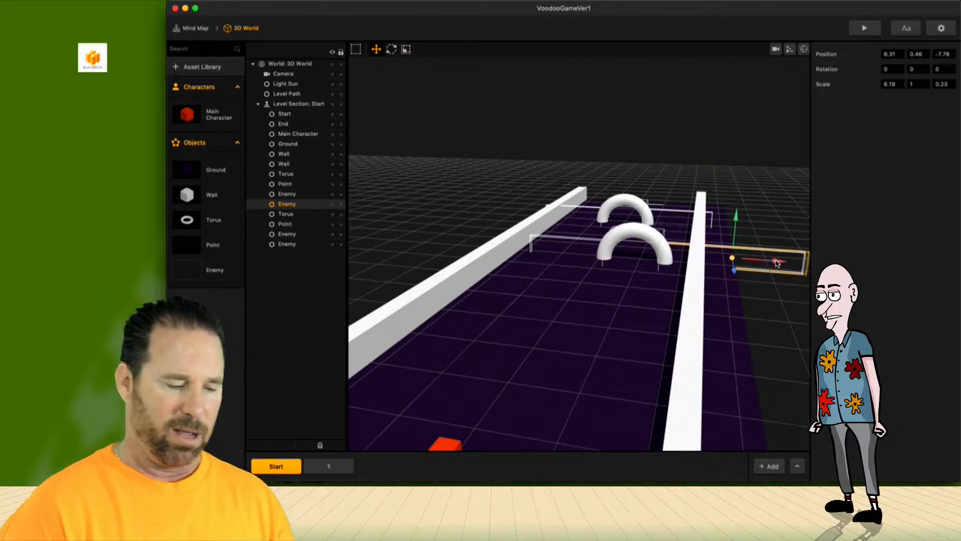
- Widen the Enemy left of the nearer torus to an X scale of 8.52 and shift it outward to X -4.1
{"action": "left_click", "coordinate": [564, 242]}
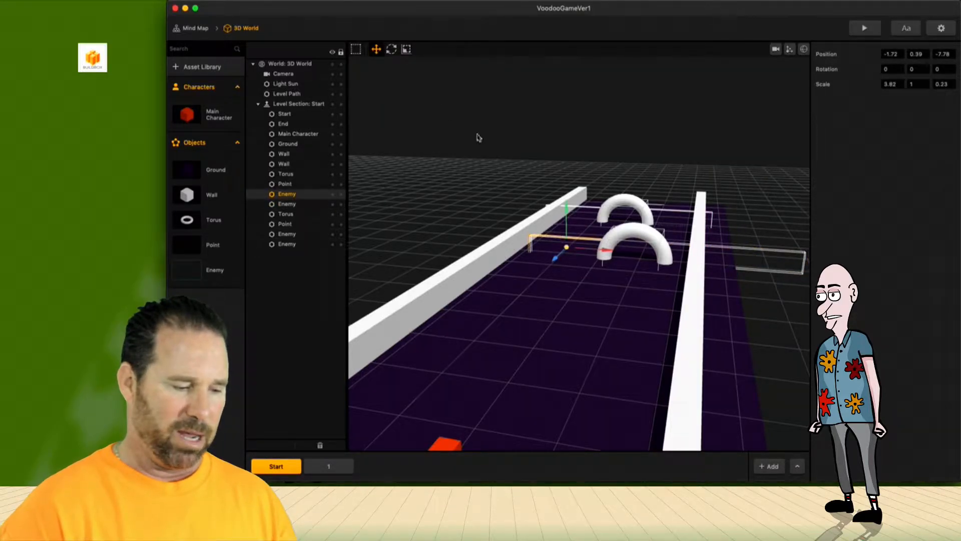
{"action": "left_click", "coordinate": [407, 50]}
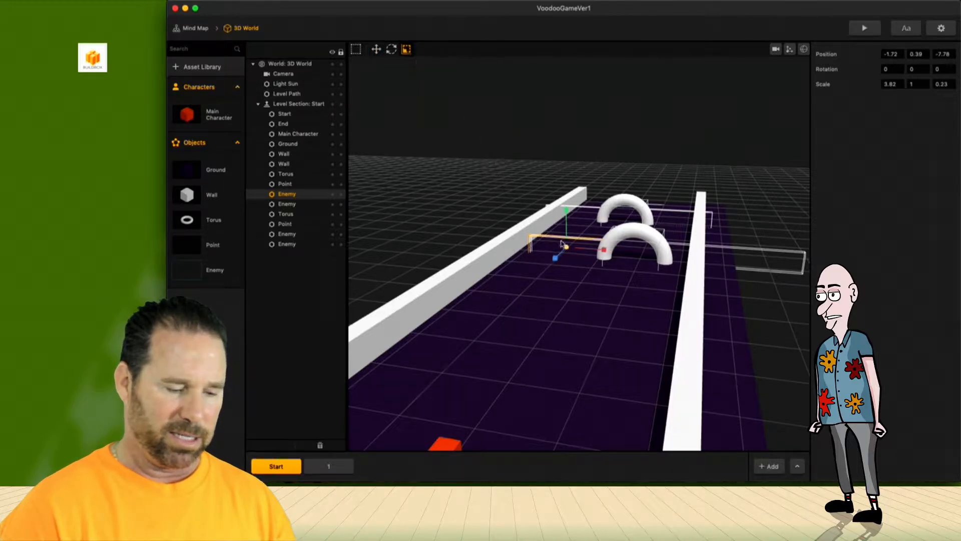
{"action": "left_click_drag", "start_coordinate": [604, 252], "coordinate": [655, 256]}
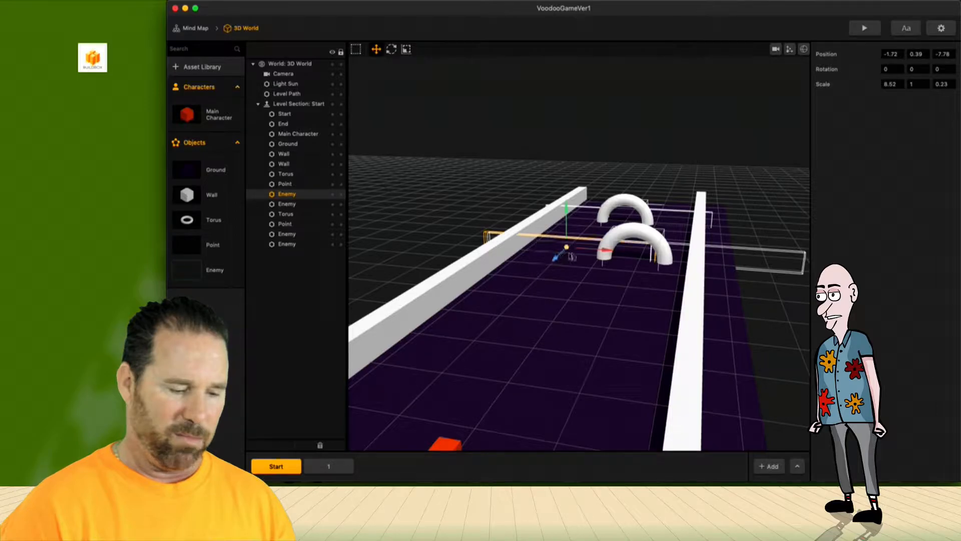
{"action": "left_click_drag", "start_coordinate": [608, 252], "coordinate": [561, 243]}
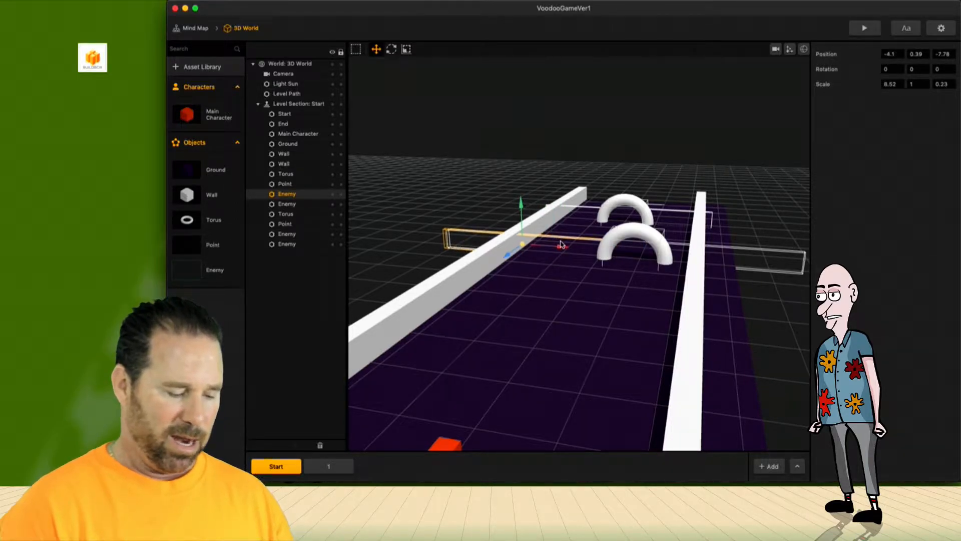
- Delete the farther gate's torus, Point and both Enemy objects
{"action": "left_click_drag", "start_coordinate": [561, 242], "coordinate": [581, 275], "text": "ctrl"}
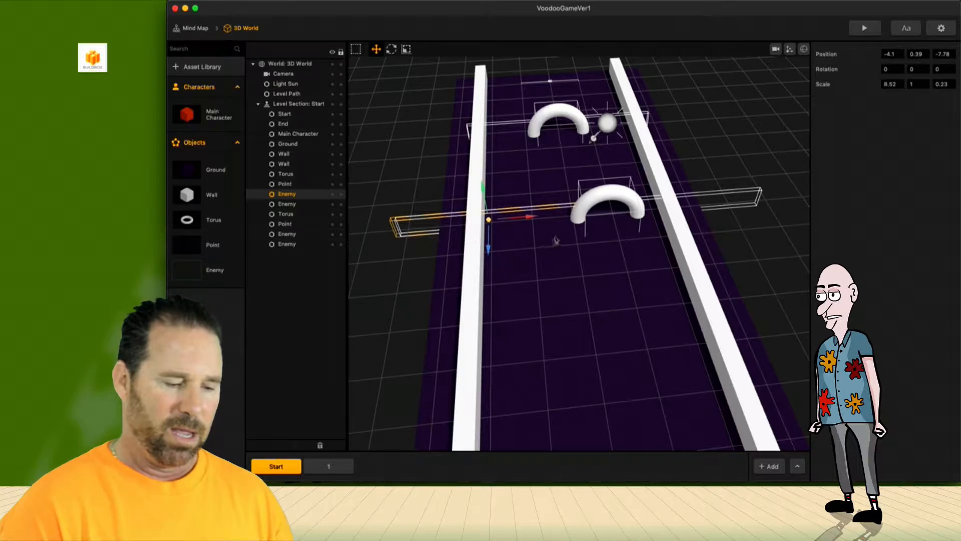
{"action": "left_click", "coordinate": [552, 119]}
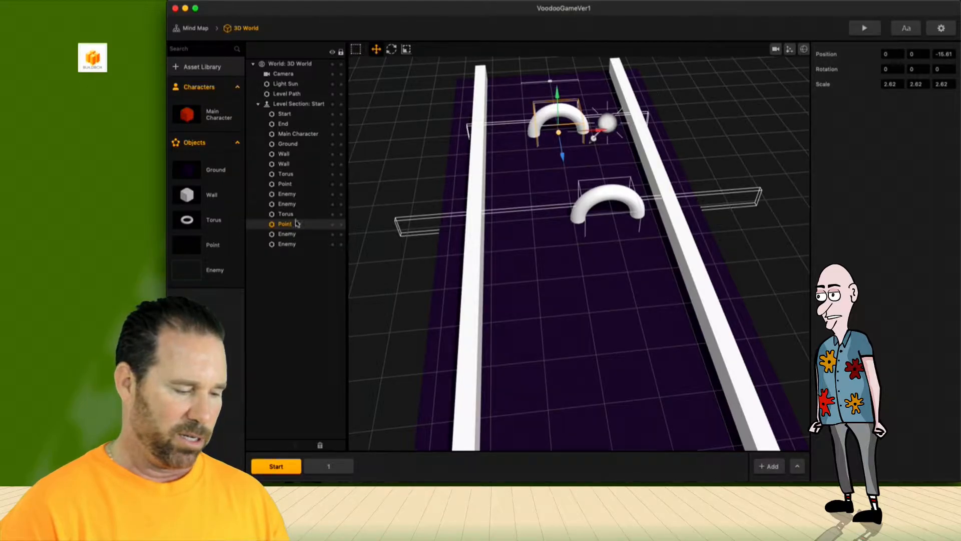
{"action": "left_click", "coordinate": [293, 215]}
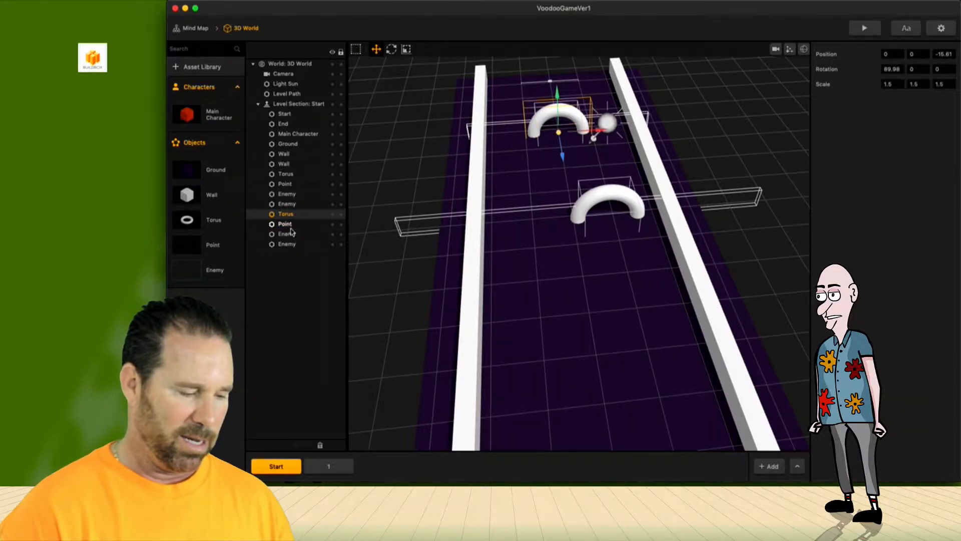
{"action": "left_click", "coordinate": [284, 224], "text": "shift"}
{"action": "left_click", "coordinate": [287, 233], "text": "shift"}
{"action": "left_click", "coordinate": [290, 244], "text": "shift"}
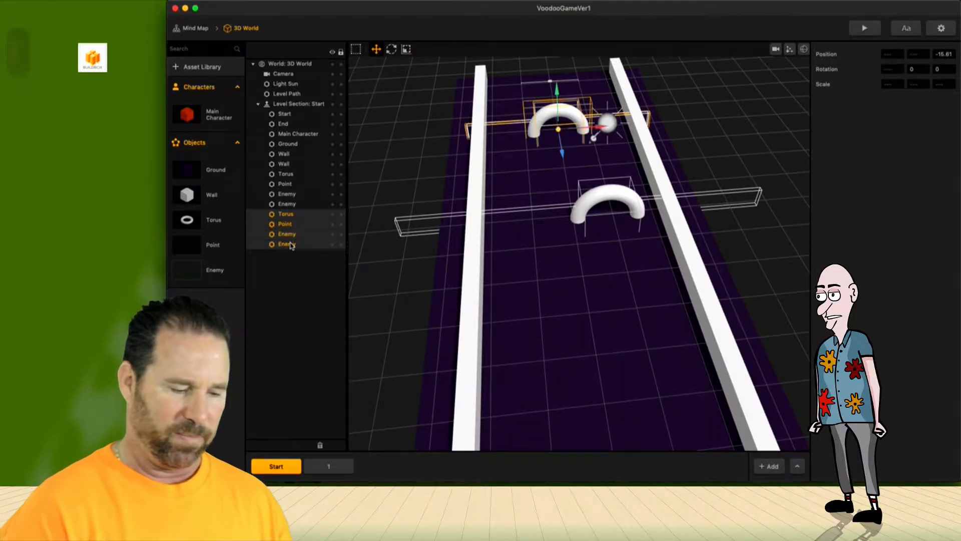
{"action": "key", "text": "Delete"}
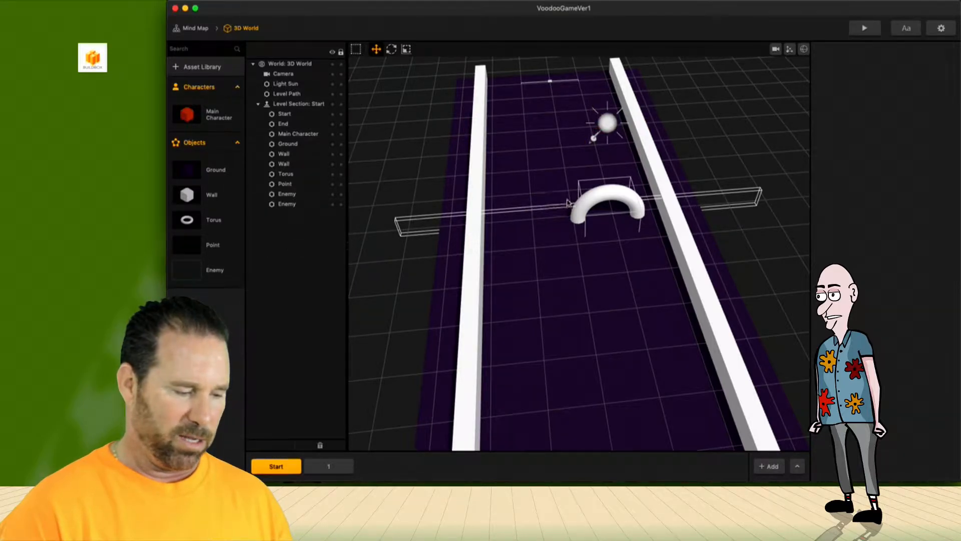
- Duplicate the gate with the widened Enemy barriers, move the copy to Z -18.48 and offset it toward the left wall
{"action": "left_click", "coordinate": [290, 204]}
{"action": "left_click", "coordinate": [288, 194], "text": "shift"}
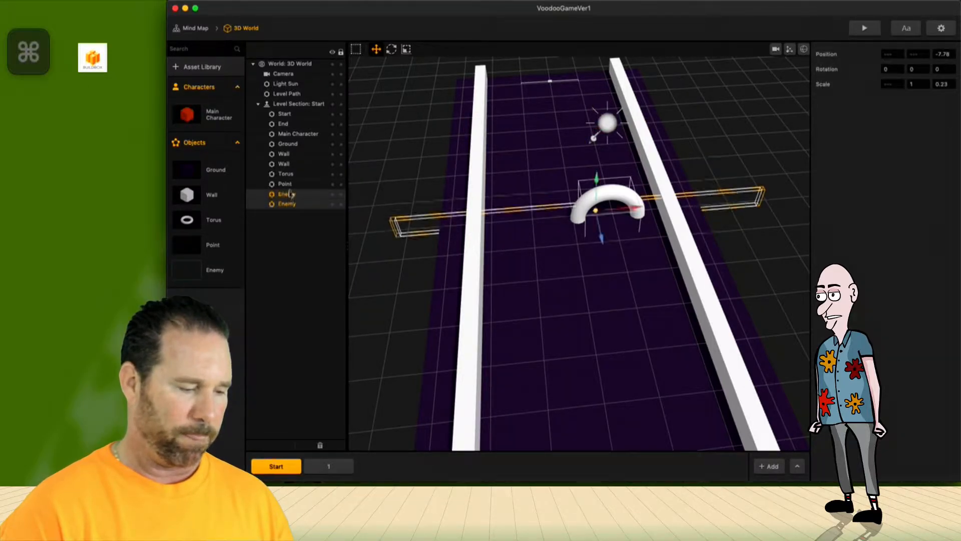
{"action": "left_click", "coordinate": [286, 185], "text": "shift"}
{"action": "left_click", "coordinate": [287, 174], "text": "shift"}
{"action": "key", "text": "super+d"}
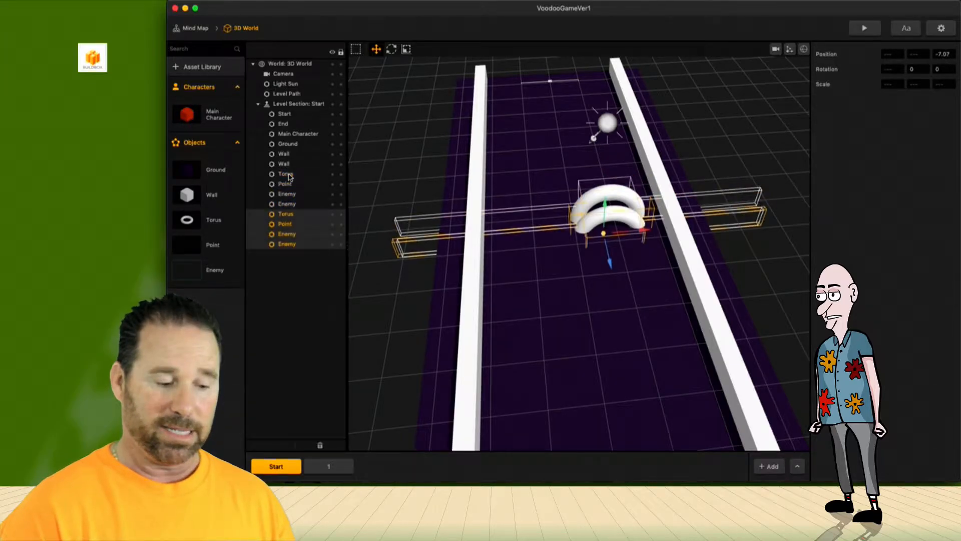
{"action": "left_click_drag", "start_coordinate": [610, 268], "coordinate": [585, 140]}
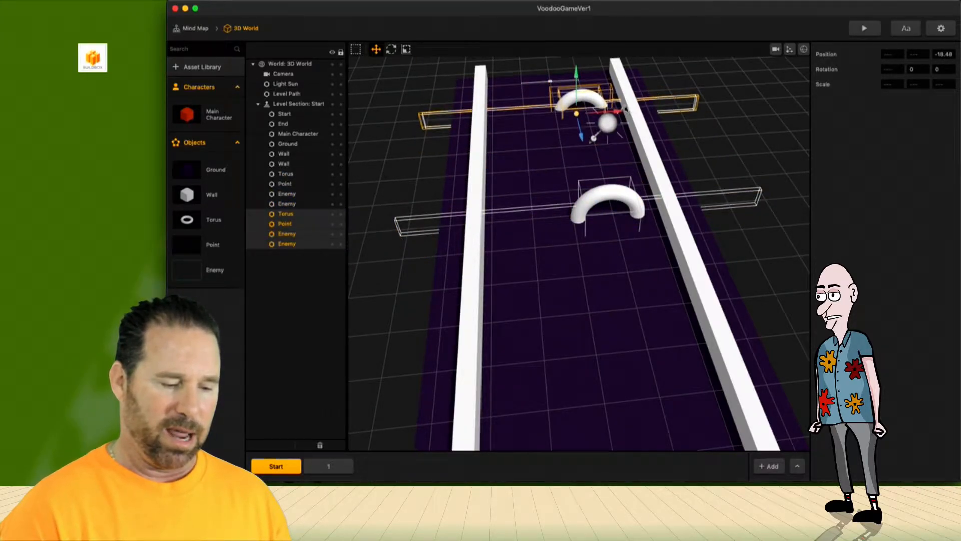
{"action": "left_click_drag", "start_coordinate": [620, 113], "coordinate": [574, 117]}
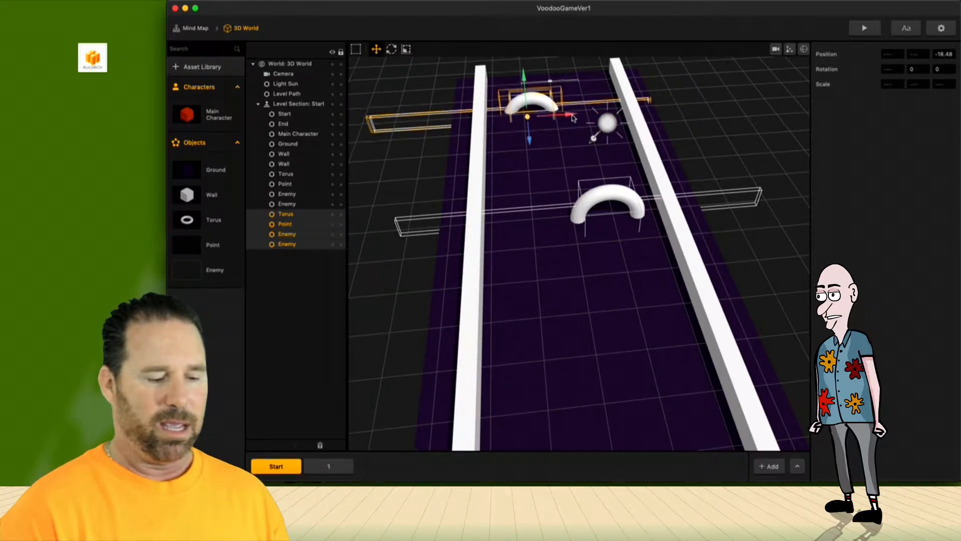
- Test-play the level, steering the character around, and raise the farther gate slightly between runs
{"action": "left_click", "coordinate": [865, 28]}
{"action": "left_click_drag", "start_coordinate": [375, 288], "coordinate": [263, 289]}
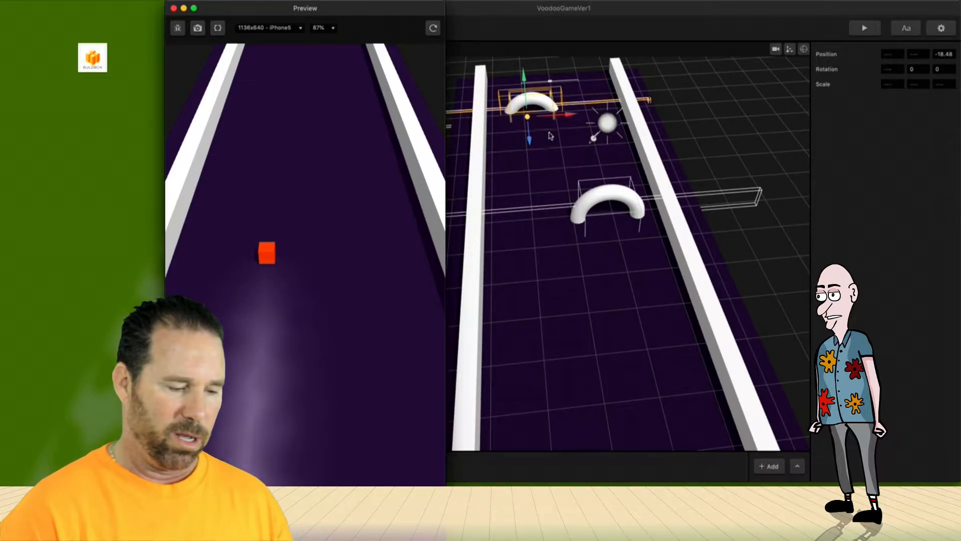
{"action": "left_click_drag", "start_coordinate": [523, 77], "coordinate": [522, 70]}
{"action": "left_click", "coordinate": [433, 28]}
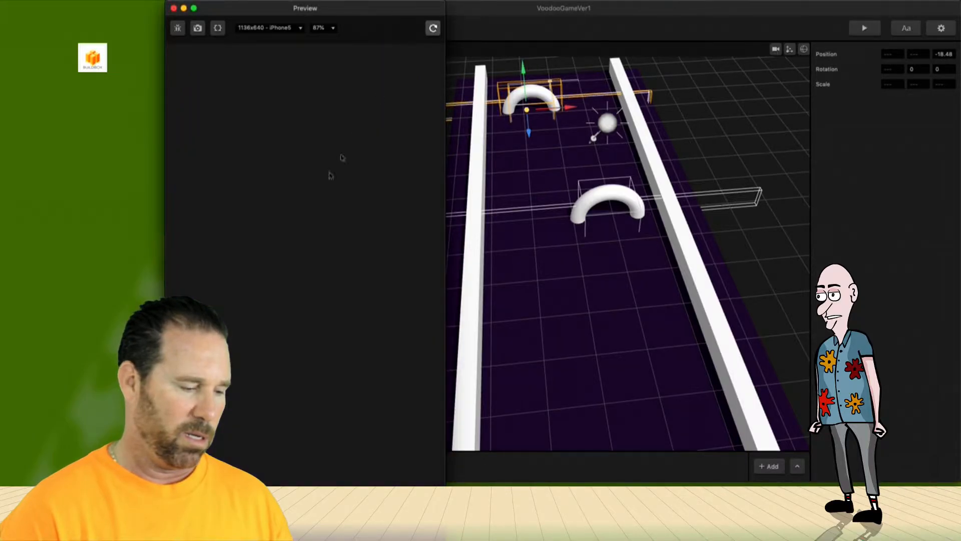
{"action": "left_click_drag", "start_coordinate": [353, 233], "coordinate": [262, 206]}
{"action": "left_click_drag", "start_coordinate": [522, 76], "coordinate": [524, 68]}
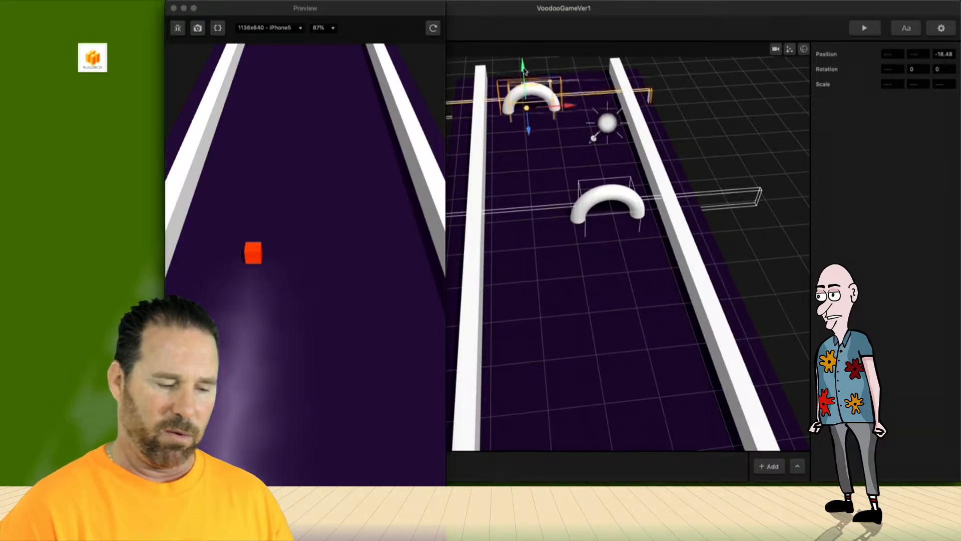
- Compare the Y positions of the nearer and farther torus and close the preview
{"action": "left_click", "coordinate": [615, 198]}
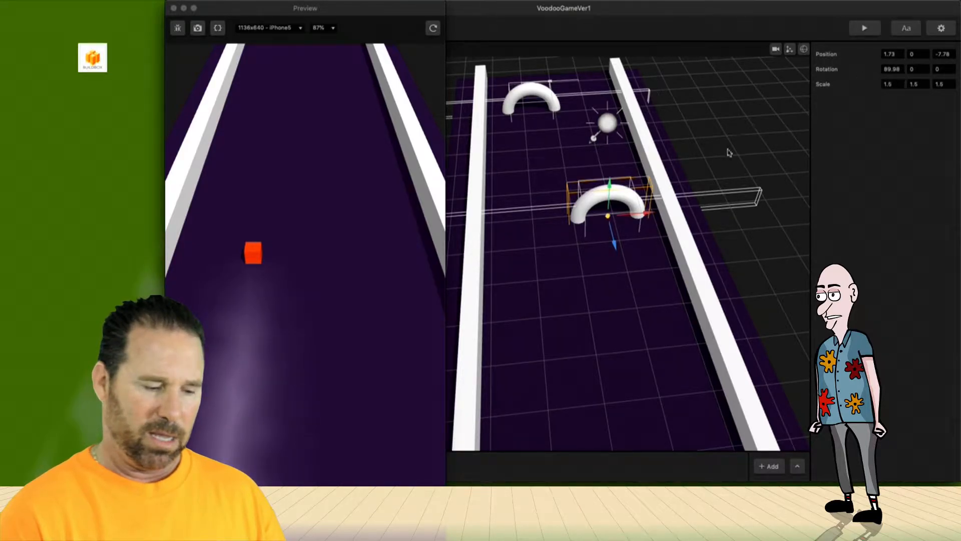
{"action": "left_click", "coordinate": [529, 93]}
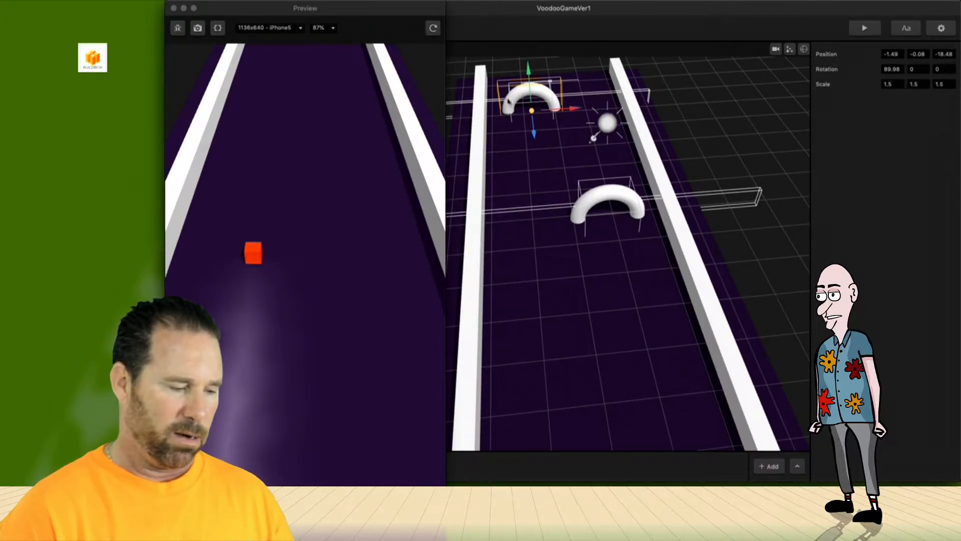
{"action": "left_click", "coordinate": [174, 8]}
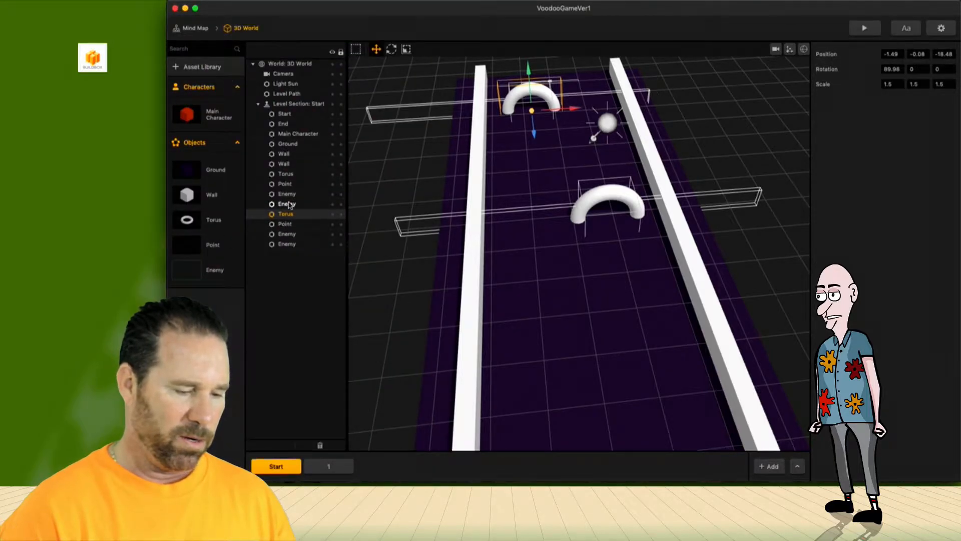
- Raise the farther gate's torus, Point and both Enemy objects together, bringing its torus to Y -0.01, and compare with the nearer torus
{"action": "left_click", "coordinate": [290, 204]}
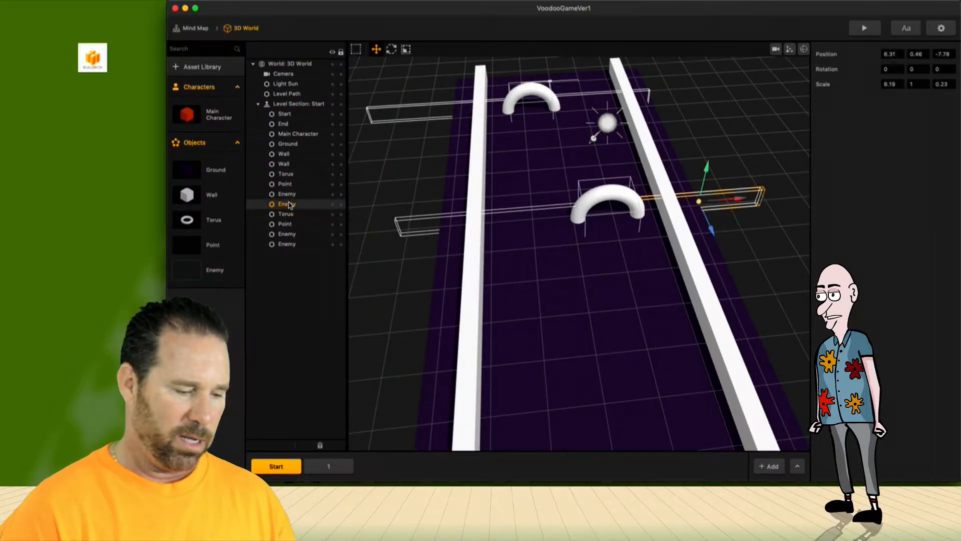
{"action": "left_click", "coordinate": [286, 245]}
{"action": "left_click", "coordinate": [286, 234], "text": "super"}
{"action": "left_click", "coordinate": [285, 224], "text": "super"}
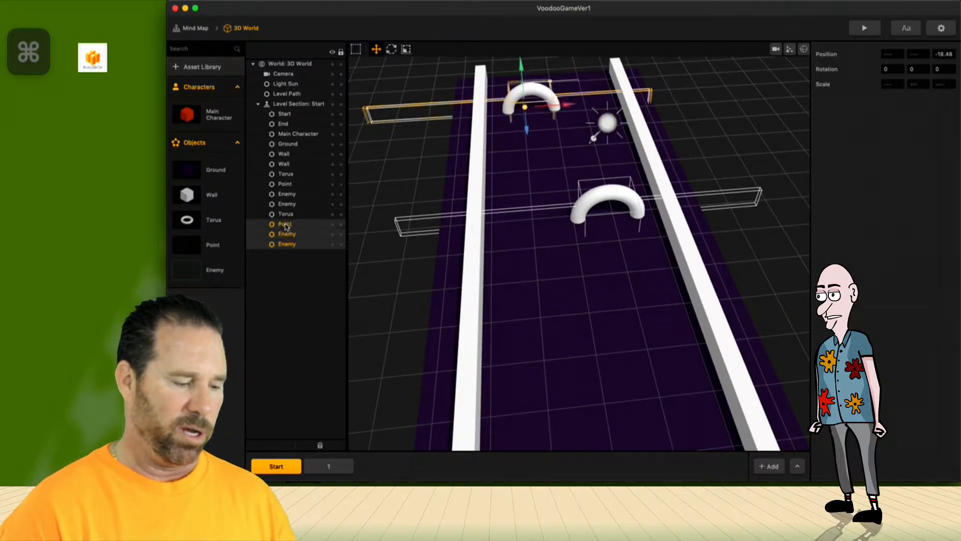
{"action": "left_click", "coordinate": [285, 214], "text": "super"}
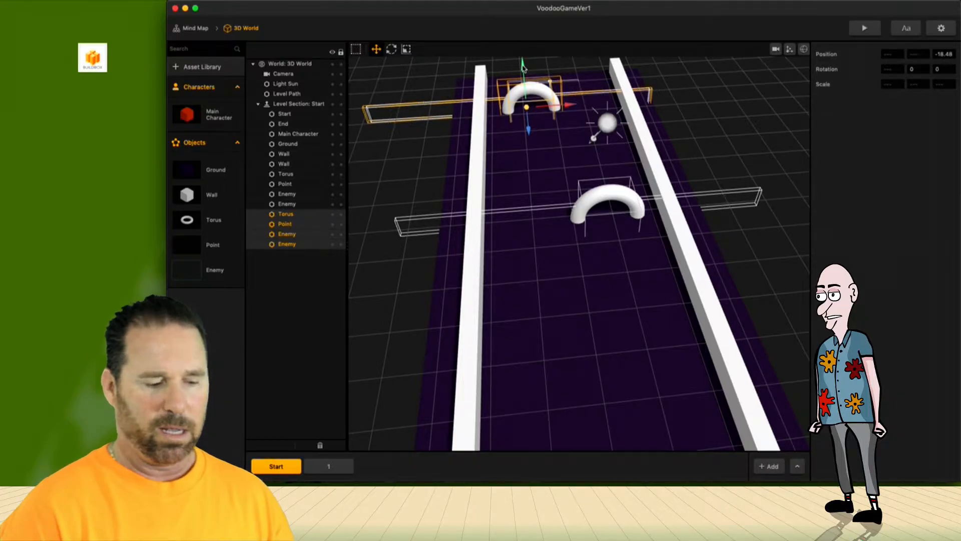
{"action": "left_click", "coordinate": [534, 93]}
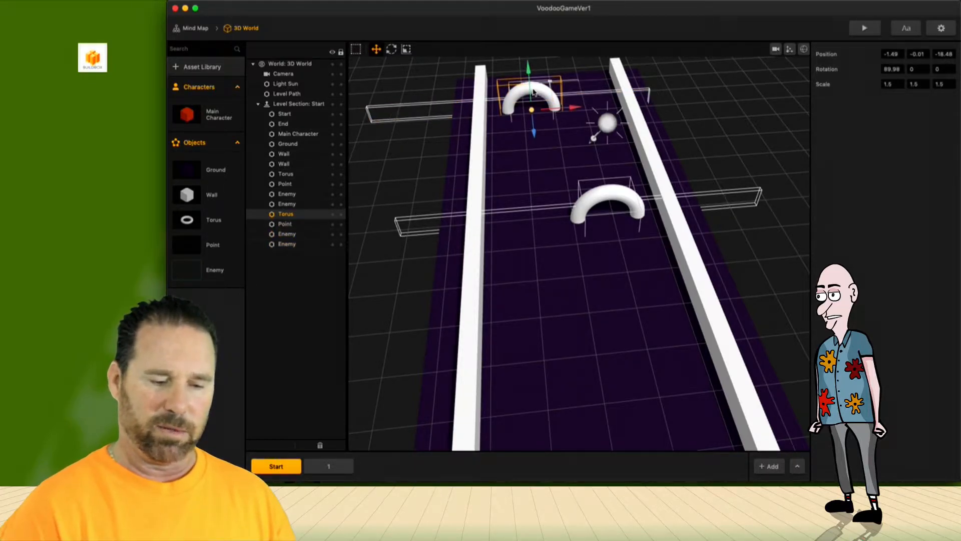
{"action": "left_click", "coordinate": [602, 197]}
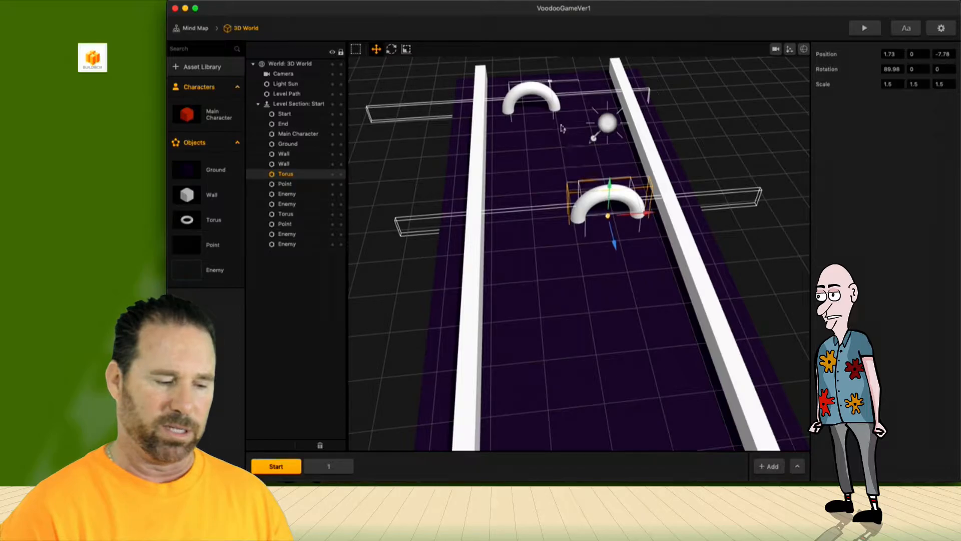
{"action": "left_click", "coordinate": [536, 90]}
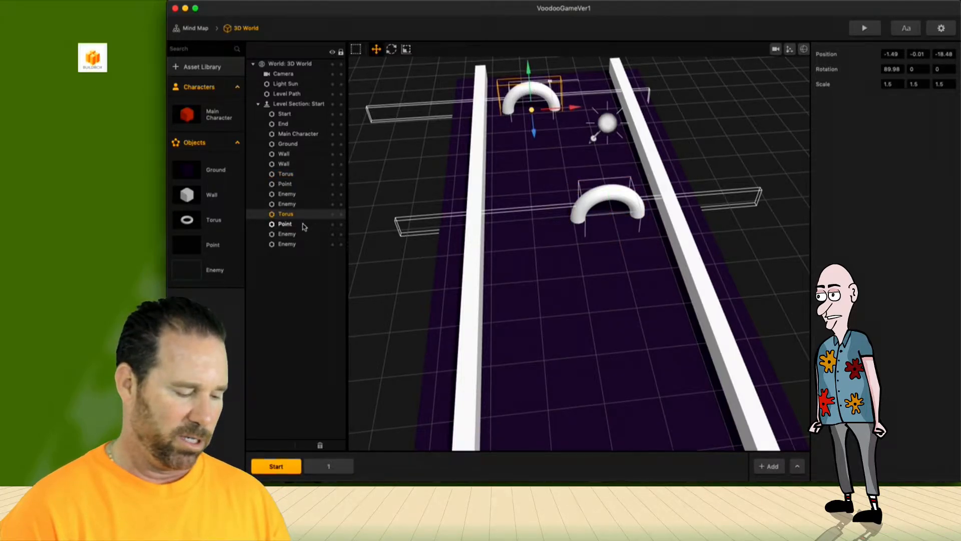
- Reselect the four objects of the farther gate, raise them until its torus sits at Y 0.02, and check the torus position
{"action": "left_click", "coordinate": [285, 223]}
{"action": "left_click", "coordinate": [299, 216]}
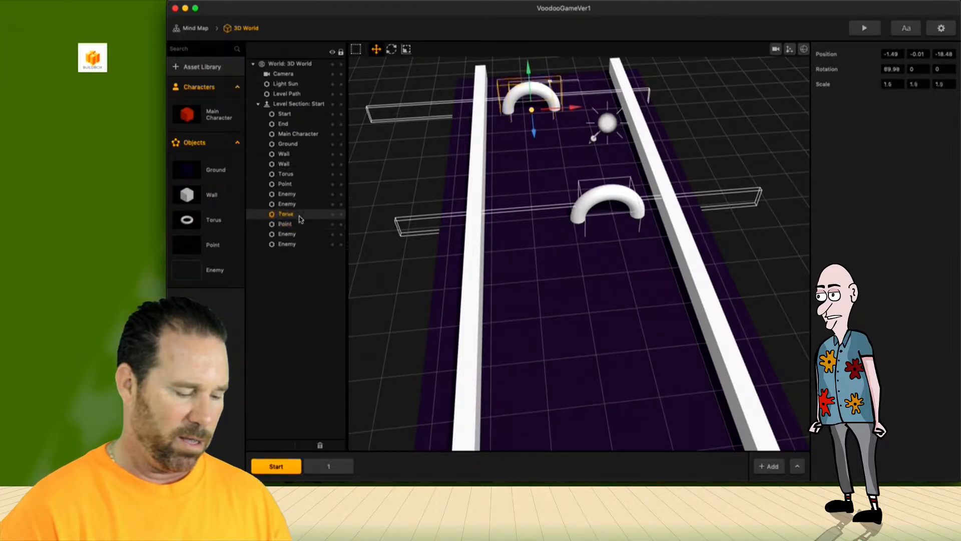
{"action": "left_click", "coordinate": [299, 224], "text": "super"}
{"action": "left_click", "coordinate": [297, 234], "text": "super"}
{"action": "left_click", "coordinate": [297, 244], "text": "super"}
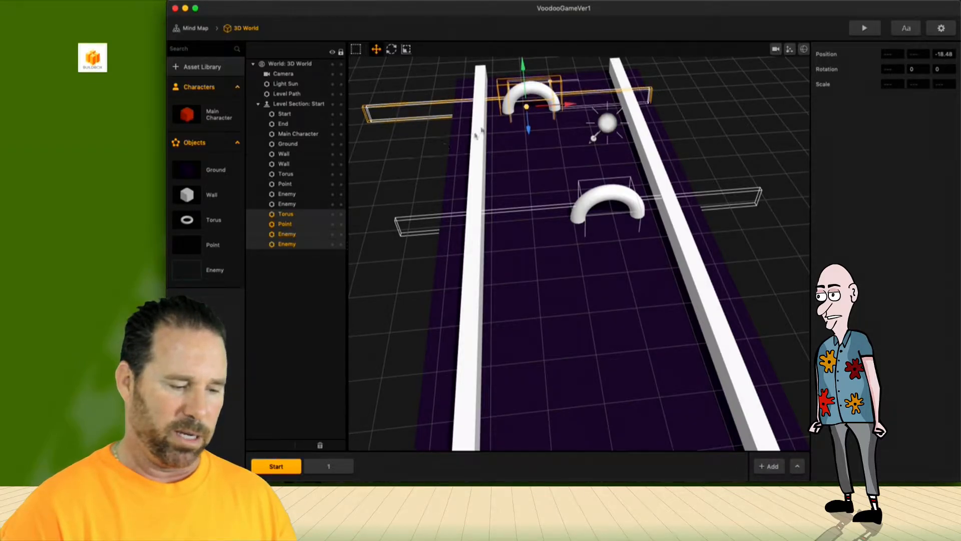
{"action": "left_click", "coordinate": [534, 90]}
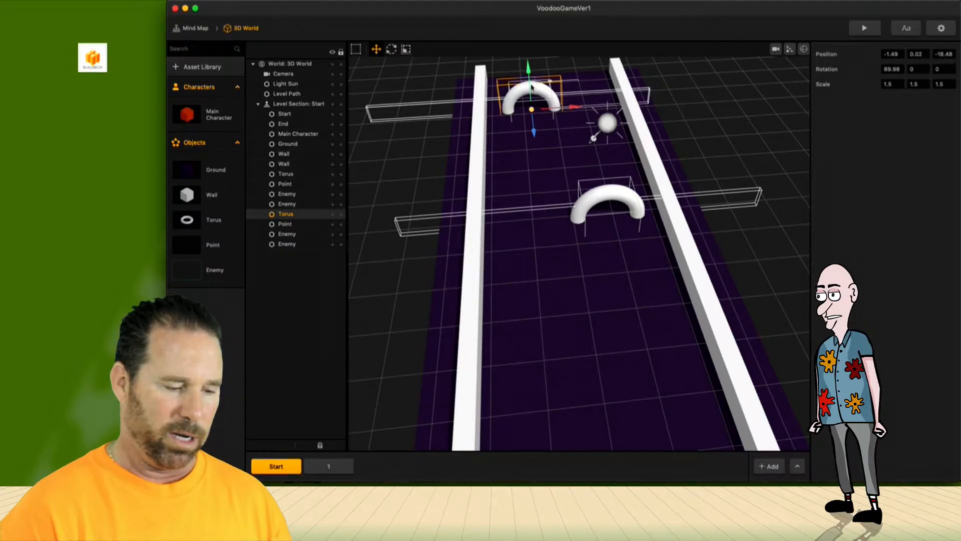
- Lower the farther gate's four objects together until its torus sits at Y -0.04
{"action": "left_click", "coordinate": [313, 224], "text": "super"}
{"action": "left_click", "coordinate": [307, 234], "text": "super"}
{"action": "left_click", "coordinate": [307, 244], "text": "super"}
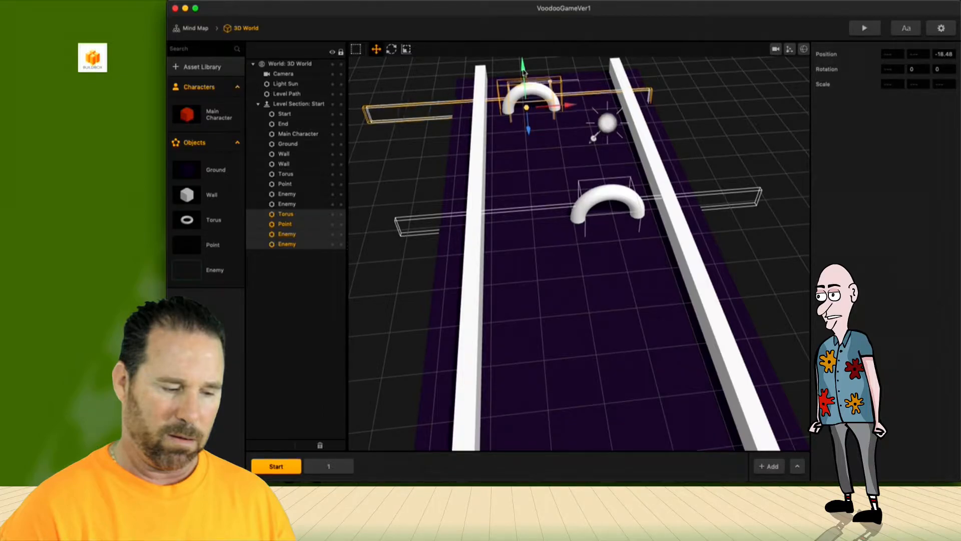
{"action": "left_click", "coordinate": [536, 97]}
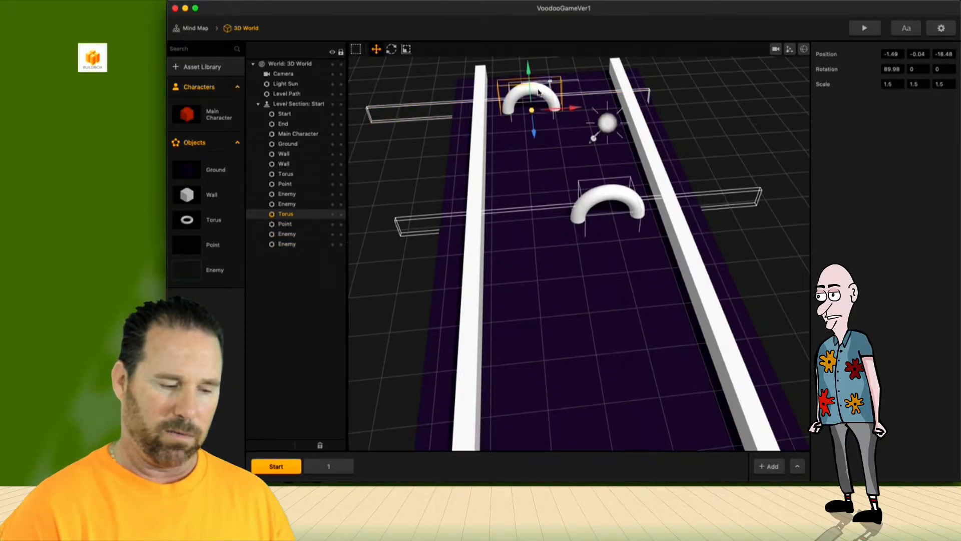
- Readjust the height of the farther gate's four objects, placing its torus at Y -0.08
{"action": "left_click", "coordinate": [291, 225]}
{"action": "left_click", "coordinate": [293, 235], "text": "super"}
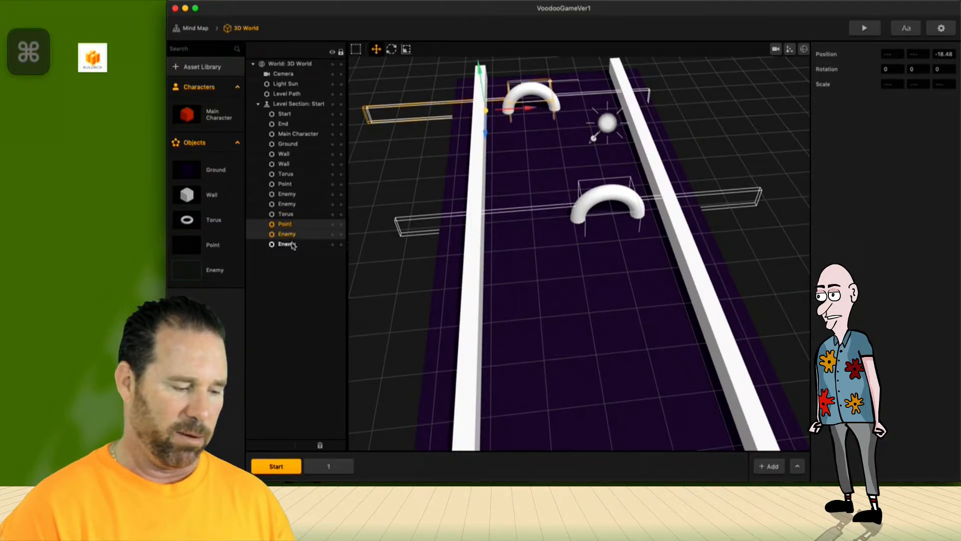
{"action": "left_click", "coordinate": [292, 244], "text": "super"}
{"action": "left_click", "coordinate": [294, 213], "text": "super"}
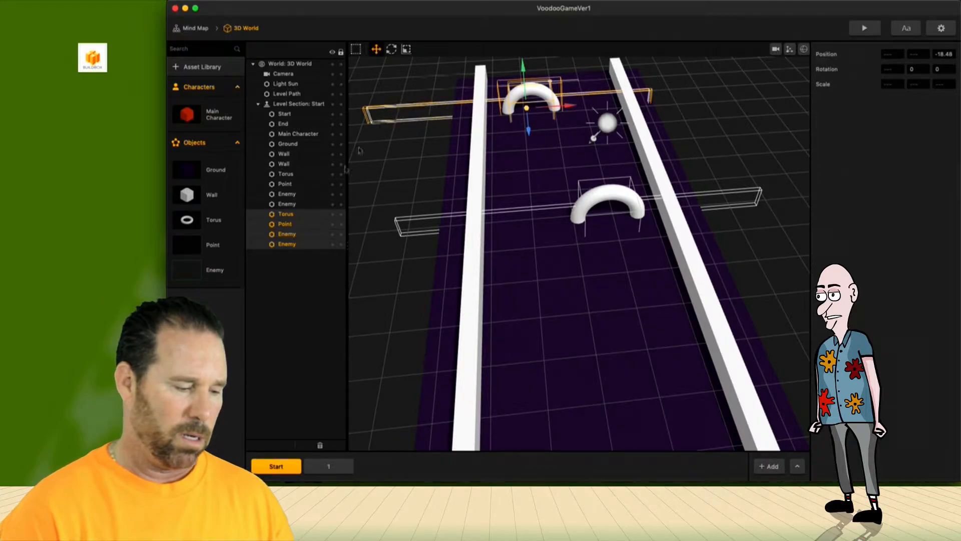
{"action": "left_click", "coordinate": [542, 90]}
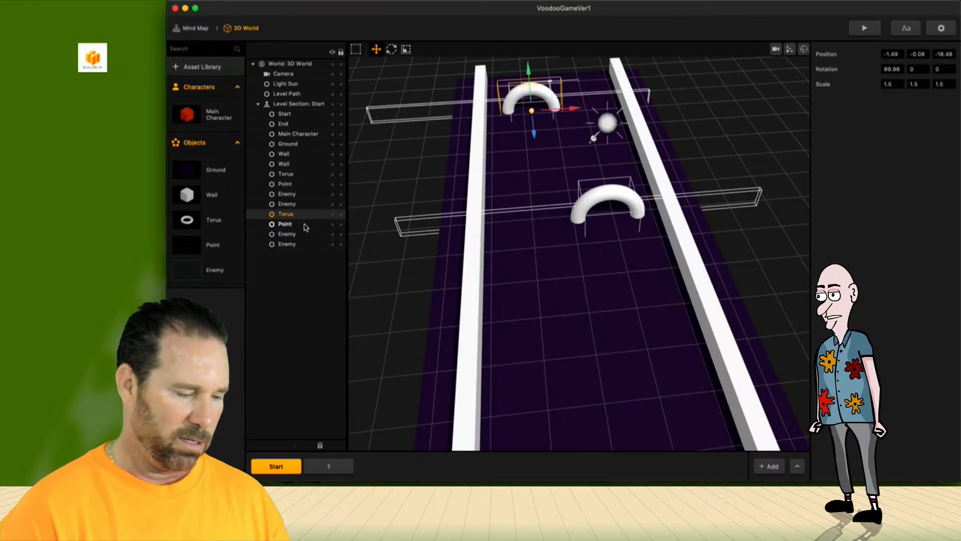
- Raise the farther gate's torus, Point and both Enemy objects together until its torus sits at Y 0.05
{"action": "left_click", "coordinate": [285, 224]}
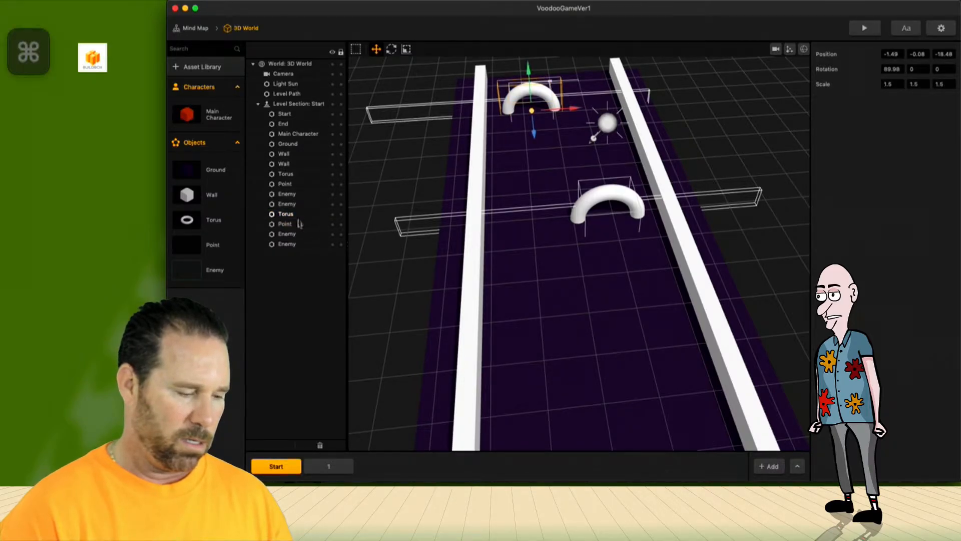
{"action": "left_click", "coordinate": [297, 213]}
{"action": "left_click", "coordinate": [295, 224], "text": "super"}
{"action": "left_click", "coordinate": [295, 234], "text": "super"}
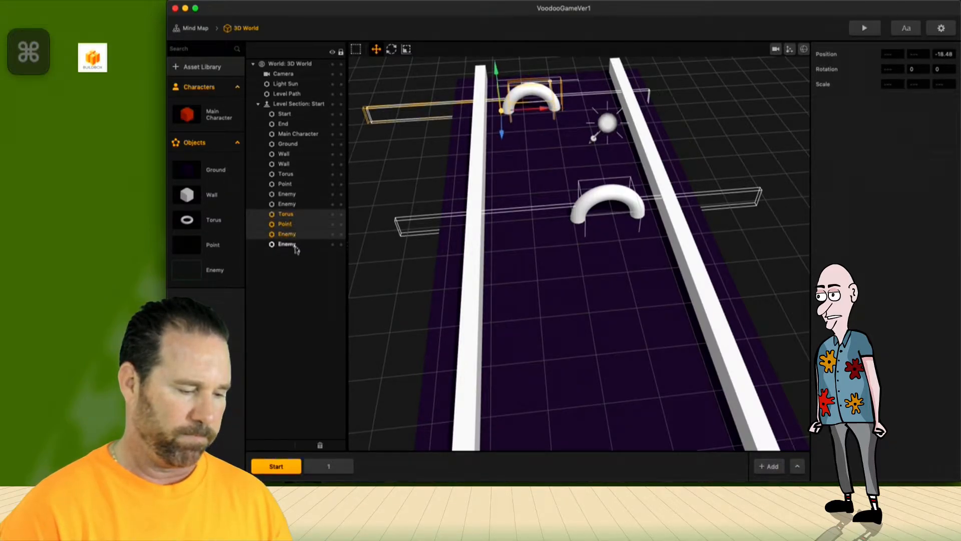
{"action": "left_click", "coordinate": [296, 244], "text": "super"}
{"action": "left_click_drag", "start_coordinate": [524, 66], "coordinate": [524, 64]}
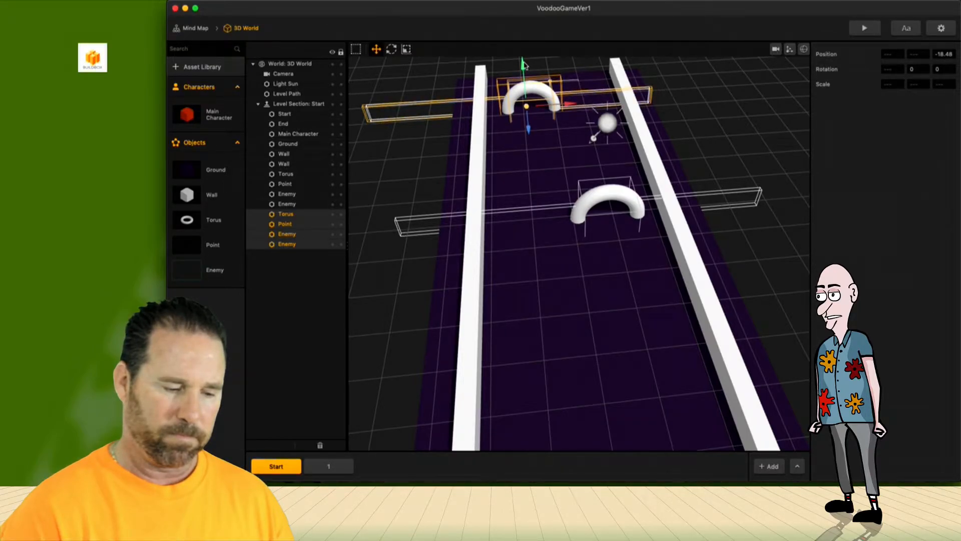
{"action": "left_click", "coordinate": [531, 90]}
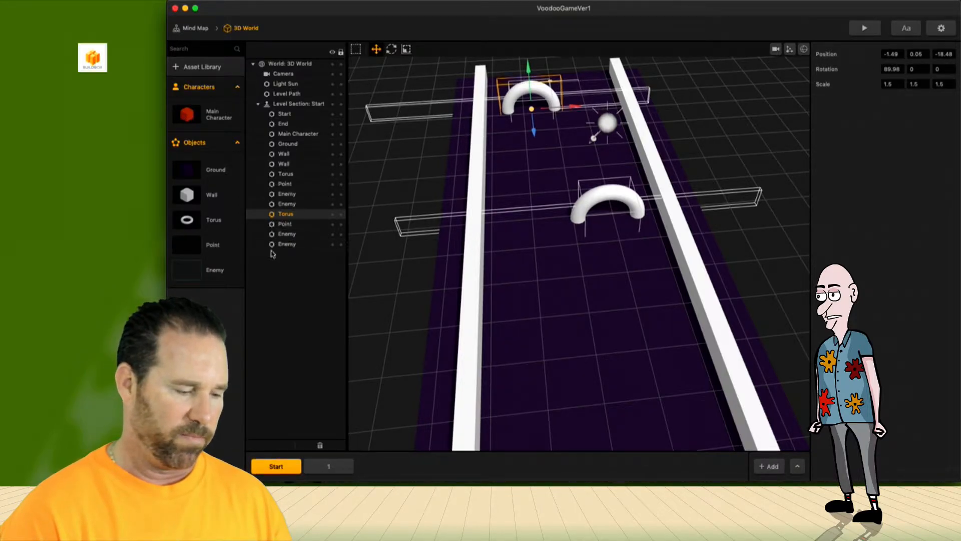
- Set the Y position of the farther gate's torus, Point and both Enemy objects to 0 and check its torus
{"action": "left_click", "coordinate": [286, 224], "text": "super"}
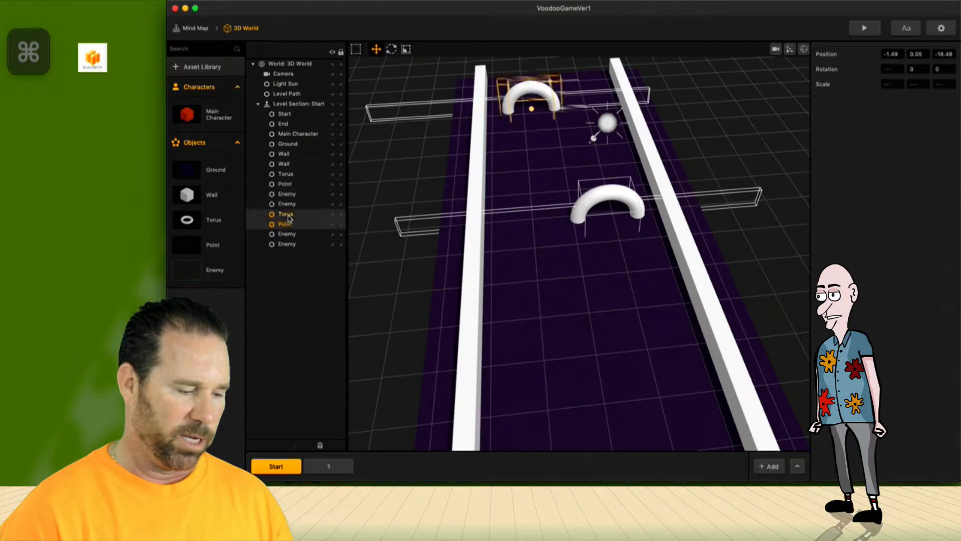
{"action": "left_click", "coordinate": [288, 234], "text": "super"}
{"action": "left_click", "coordinate": [288, 243], "text": "super"}
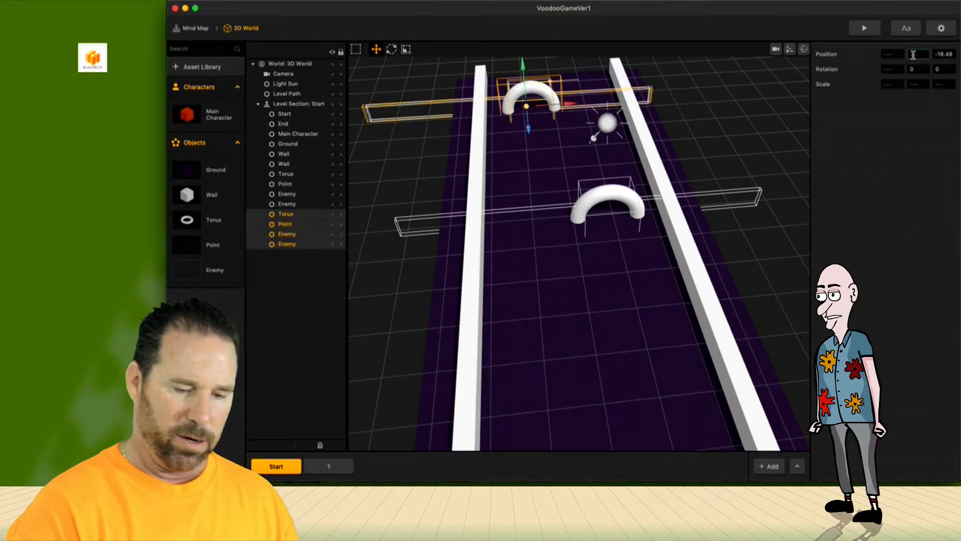
{"action": "key", "text": "Tab"}
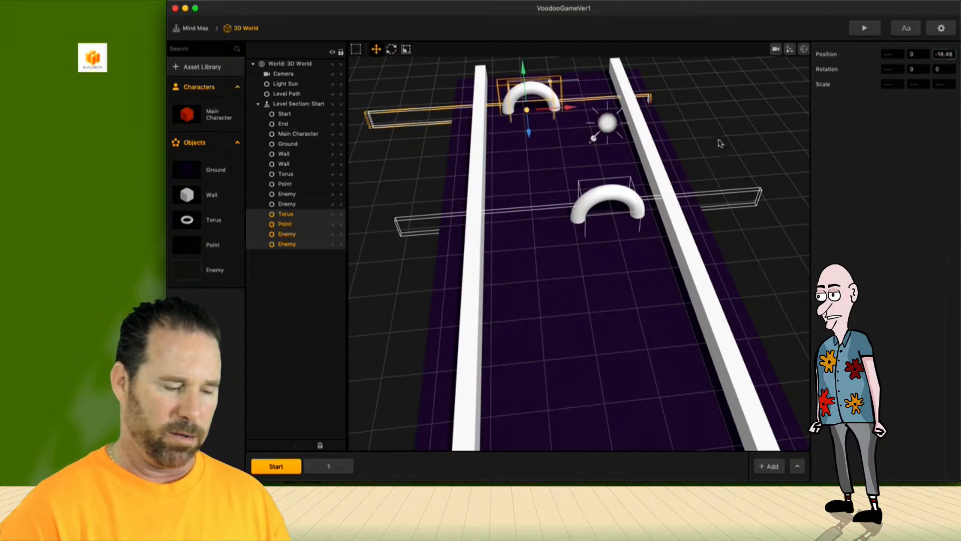
{"action": "left_click", "coordinate": [450, 155]}
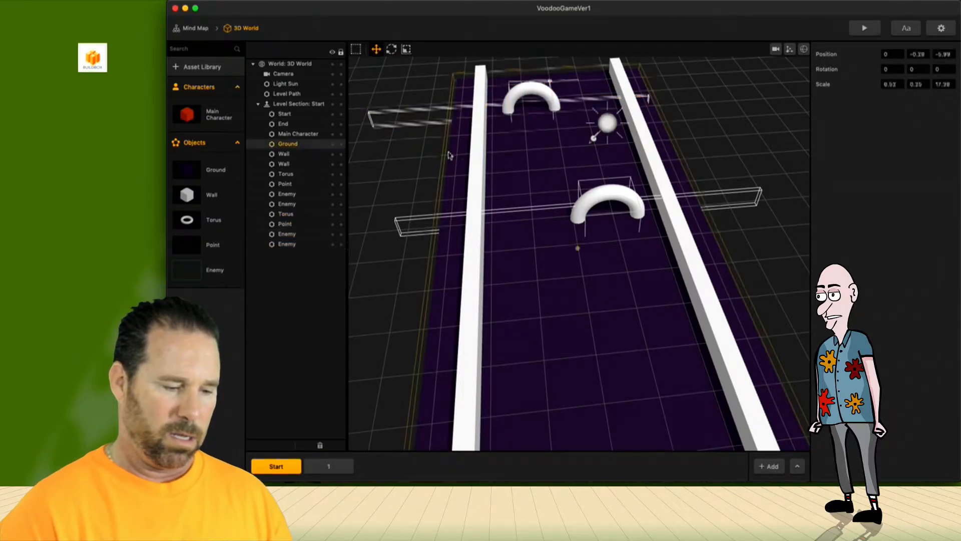
{"action": "left_click", "coordinate": [526, 95]}
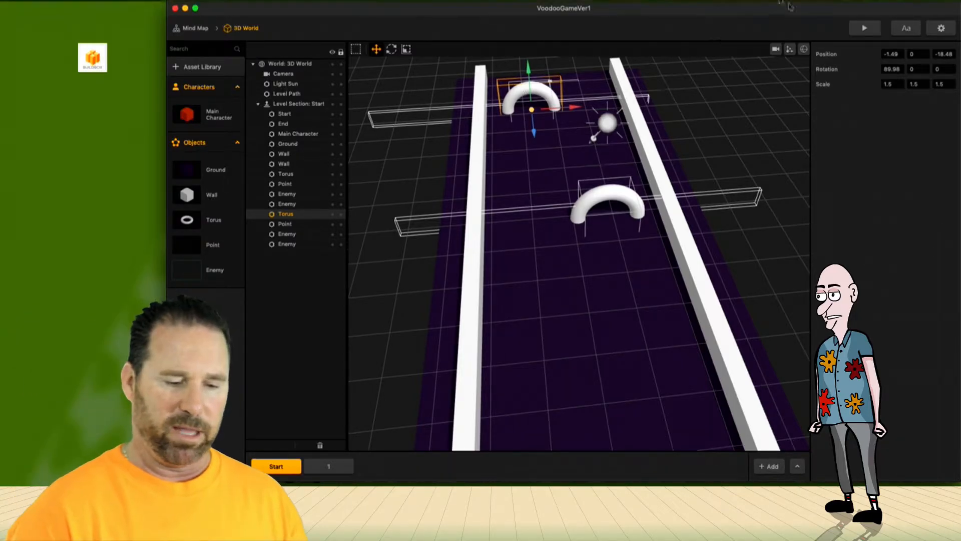
- Playtest the level several times, steering the character through the gates and into the Enemy barriers beside them, and close the preview
{"action": "left_click", "coordinate": [865, 29]}
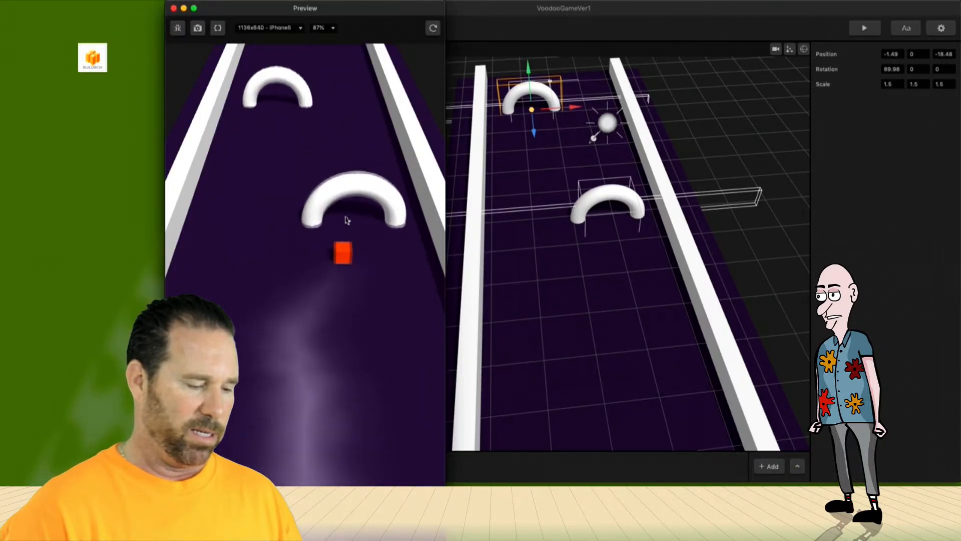
{"action": "left_click_drag", "start_coordinate": [267, 199], "coordinate": [360, 204]}
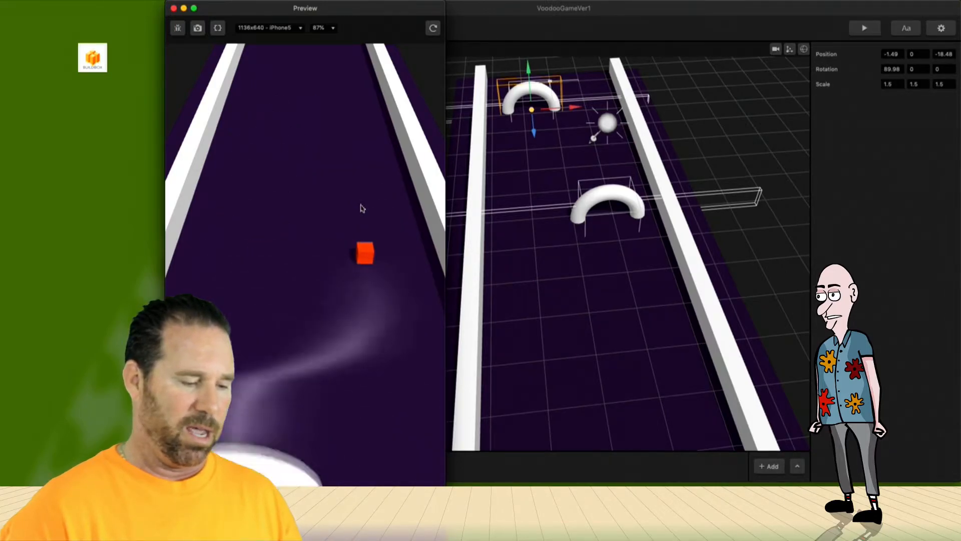
{"action": "left_click", "coordinate": [433, 28]}
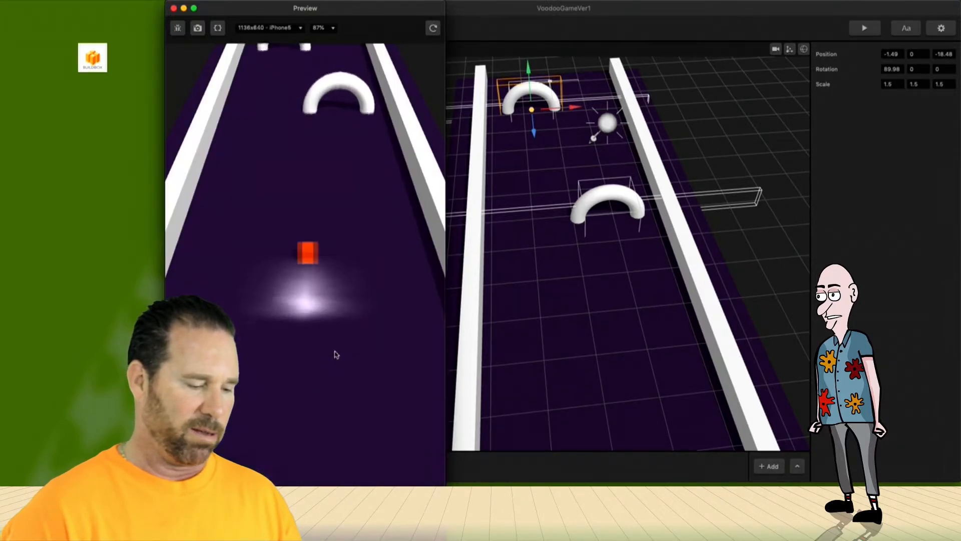
{"action": "left_click_drag", "start_coordinate": [316, 351], "coordinate": [248, 335]}
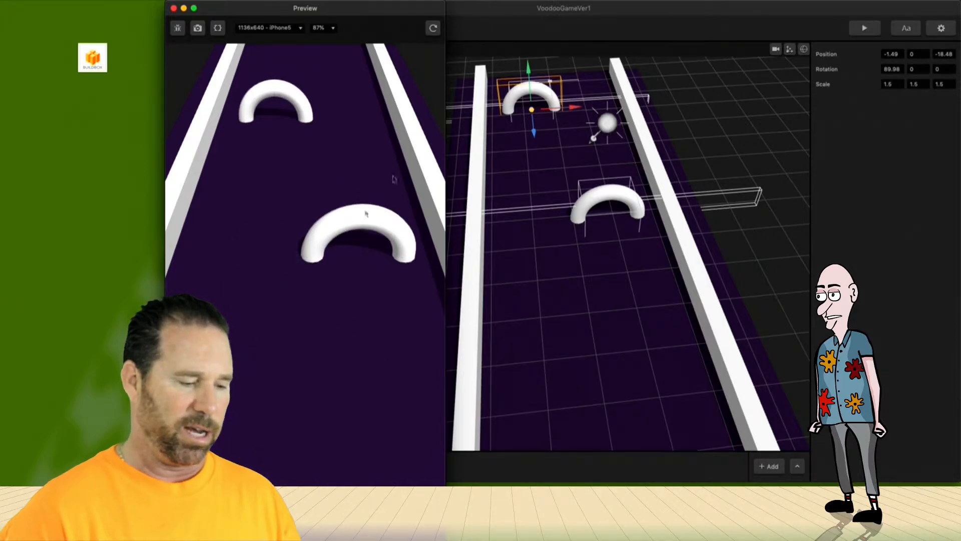
{"action": "left_click", "coordinate": [433, 28]}
{"action": "left_click_drag", "start_coordinate": [386, 246], "coordinate": [430, 262]}
{"action": "left_click", "coordinate": [433, 28]}
{"action": "left_click_drag", "start_coordinate": [375, 191], "coordinate": [282, 209]}
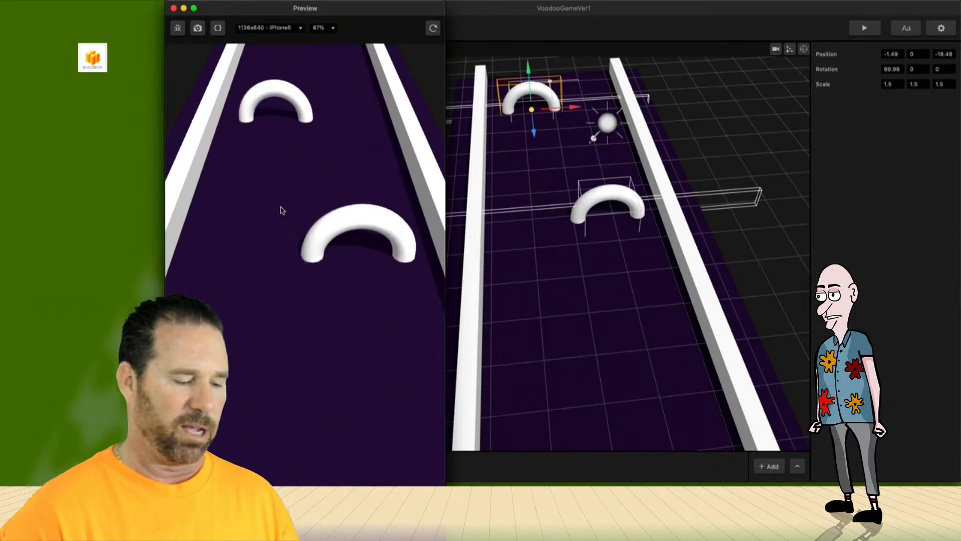
{"action": "left_click", "coordinate": [434, 29]}
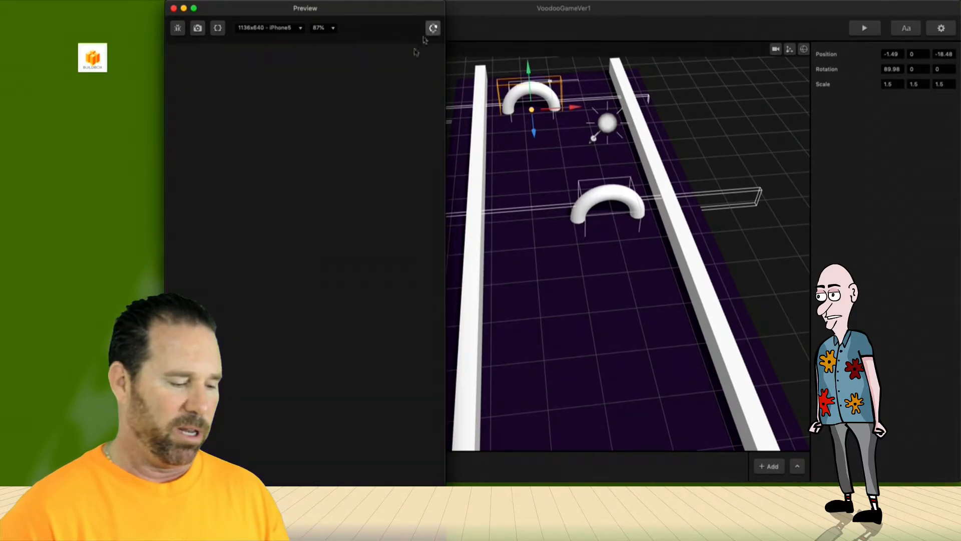
{"action": "left_click_drag", "start_coordinate": [356, 270], "coordinate": [303, 150]}
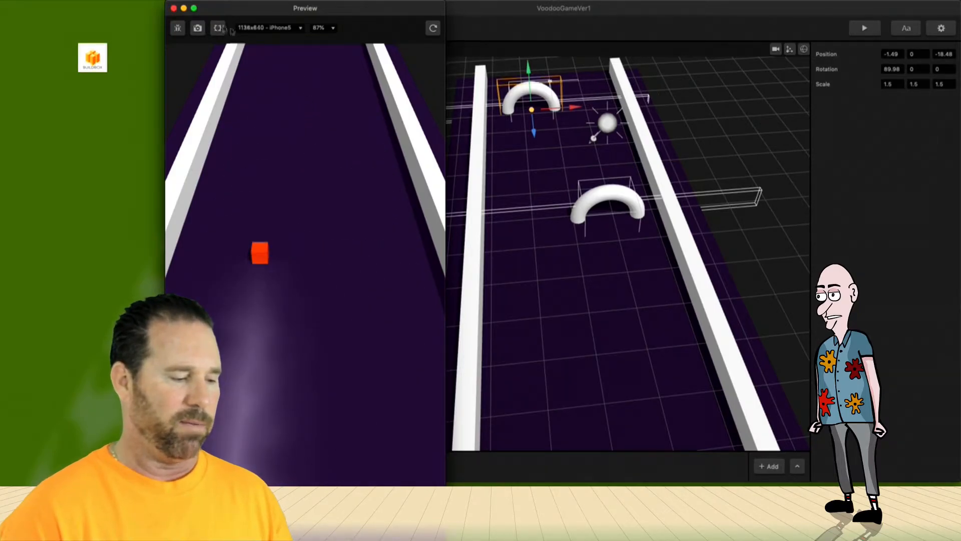
{"action": "left_click", "coordinate": [174, 9]}
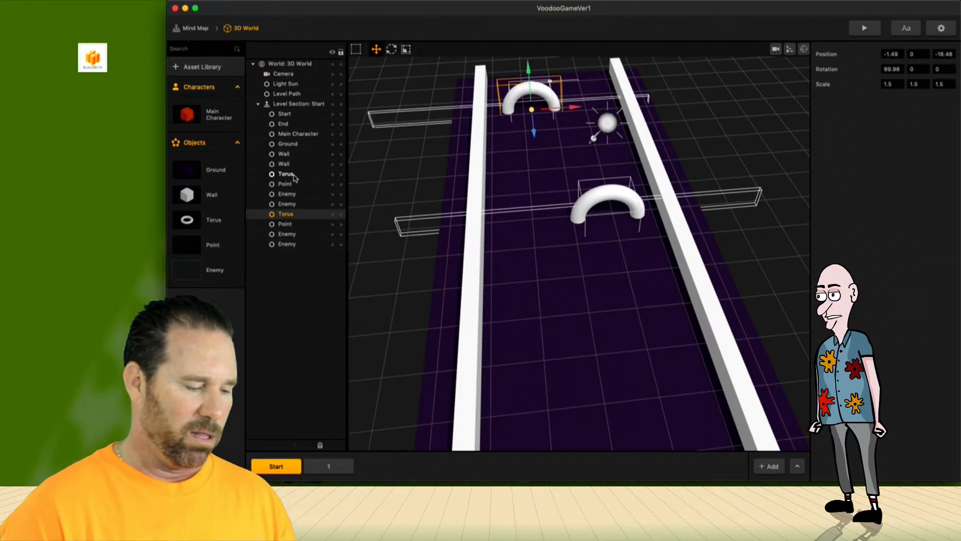
- Copy the Torus, Point and Enemy objects of both gates from the Start section into section 1
{"action": "left_click", "coordinate": [295, 175]}
{"action": "left_click", "coordinate": [288, 185], "text": "super"}
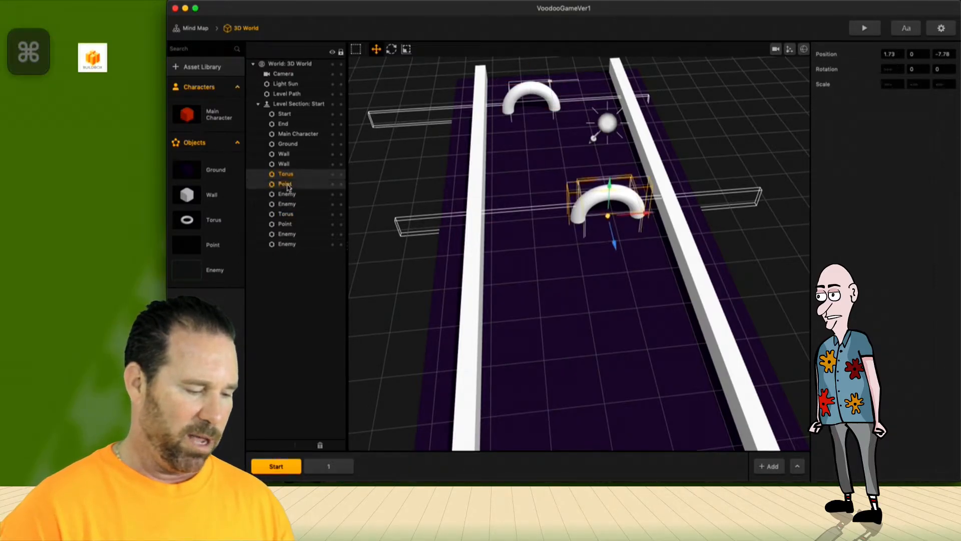
{"action": "left_click", "coordinate": [288, 195], "text": "super"}
{"action": "left_click", "coordinate": [288, 205], "text": "super"}
{"action": "left_click", "coordinate": [287, 215], "text": "super"}
{"action": "left_click", "coordinate": [288, 225], "text": "super"}
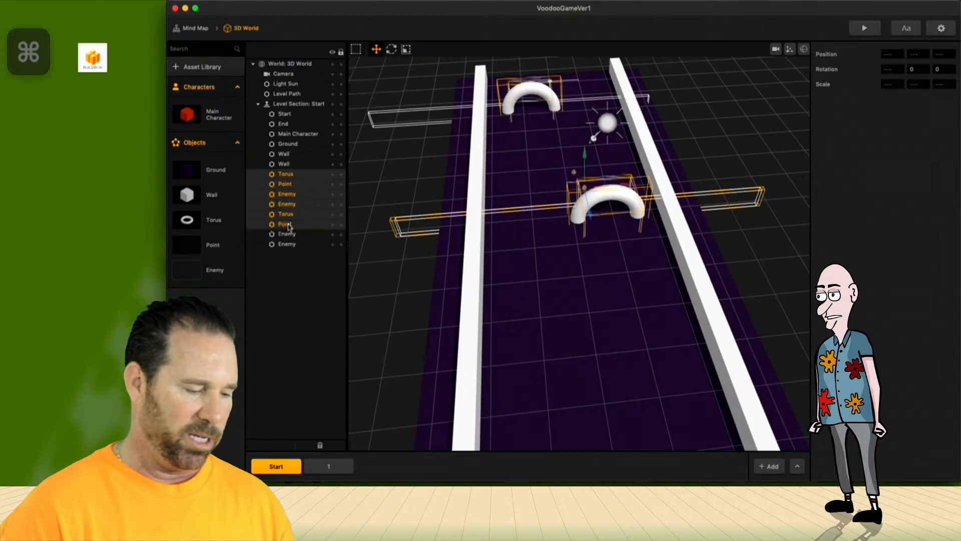
{"action": "left_click", "coordinate": [288, 235], "text": "super"}
{"action": "left_click", "coordinate": [288, 245], "text": "super"}
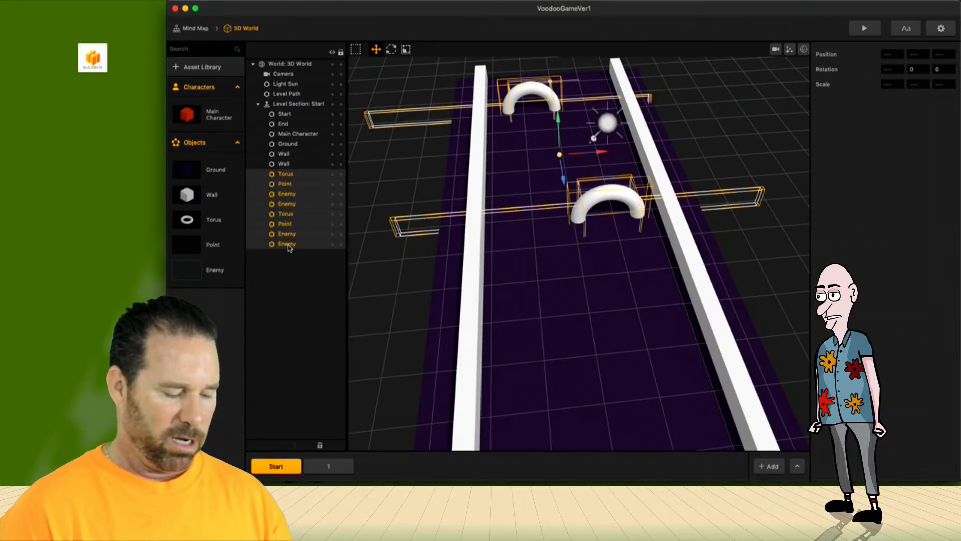
{"action": "left_click", "coordinate": [329, 466]}
{"action": "key", "text": "super+v"}
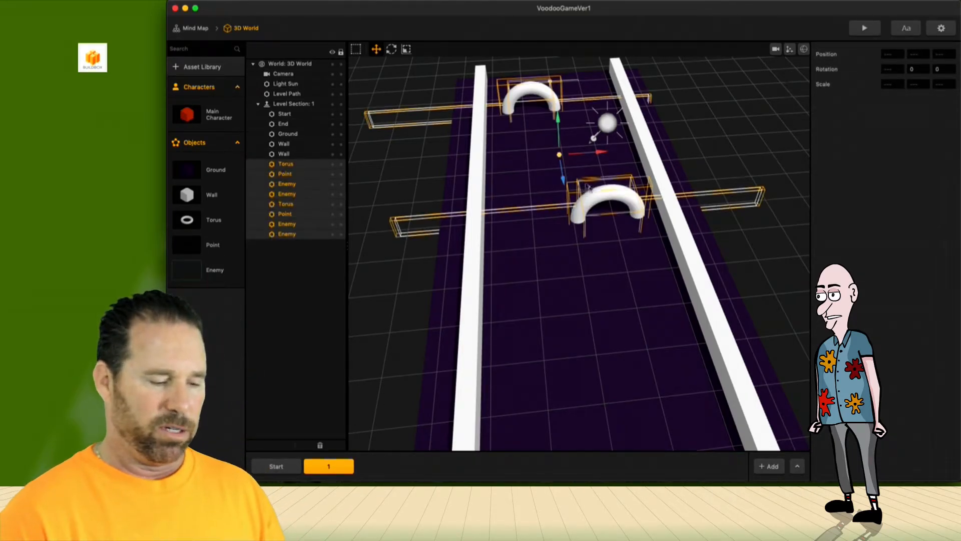
- Shift both pasted gates together slightly toward negative X in section 1 and save the project
{"action": "left_click_drag", "start_coordinate": [597, 153], "coordinate": [595, 155]}
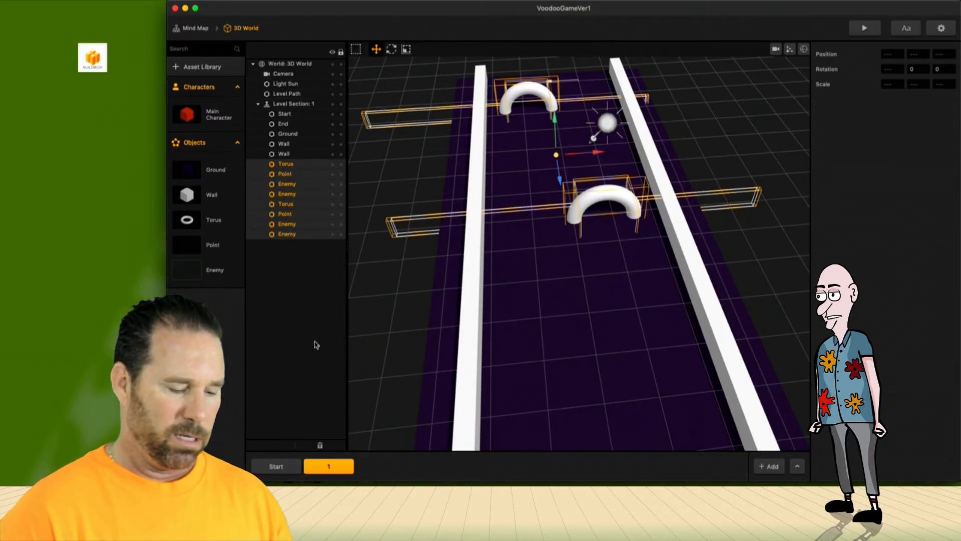
{"action": "key", "text": "super+s"}
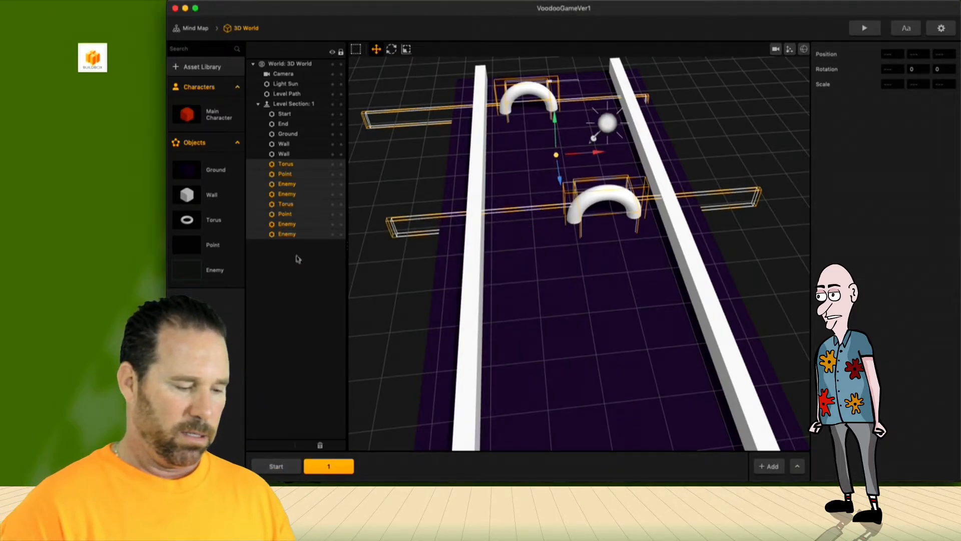
{"action": "left_click", "coordinate": [285, 143]}
{"action": "left_click", "coordinate": [287, 234]}
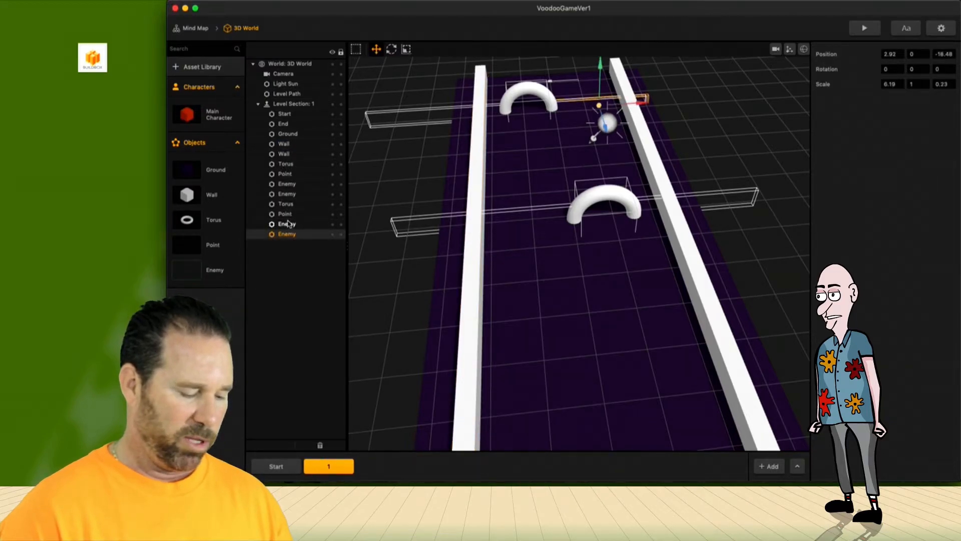
{"action": "left_click", "coordinate": [288, 223], "text": "super"}
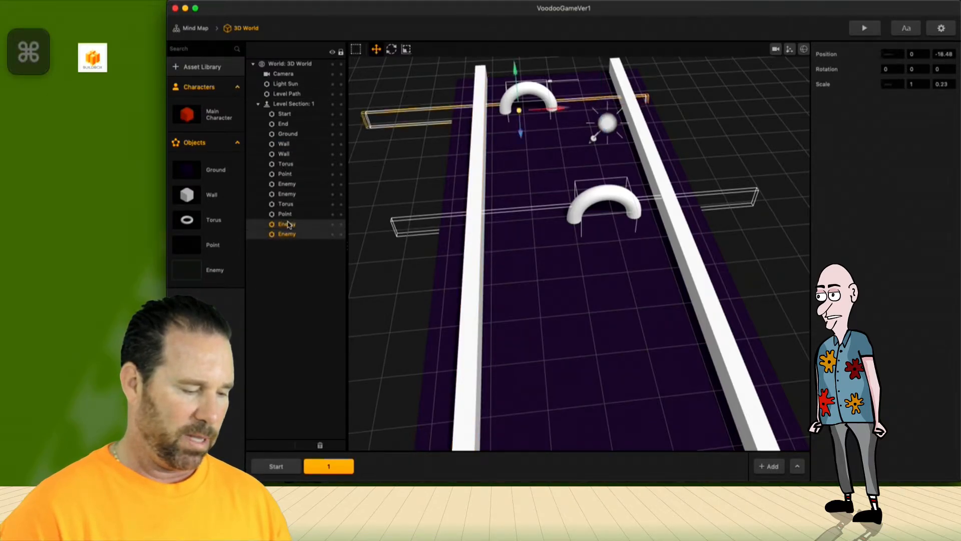
{"action": "left_click", "coordinate": [286, 215], "text": "super"}
{"action": "left_click", "coordinate": [289, 205], "text": "super"}
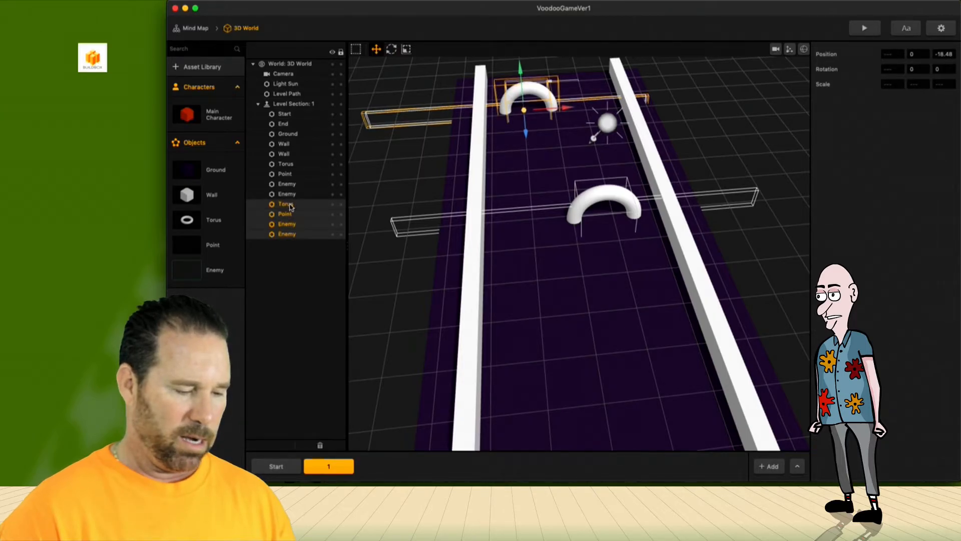
{"action": "key", "text": "super+d"}
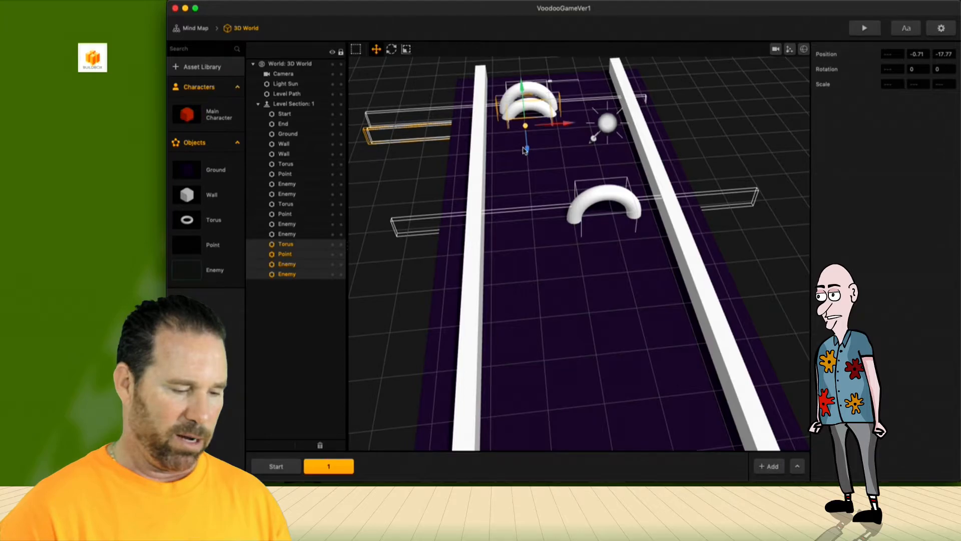
{"action": "key", "text": "BackSpace"}
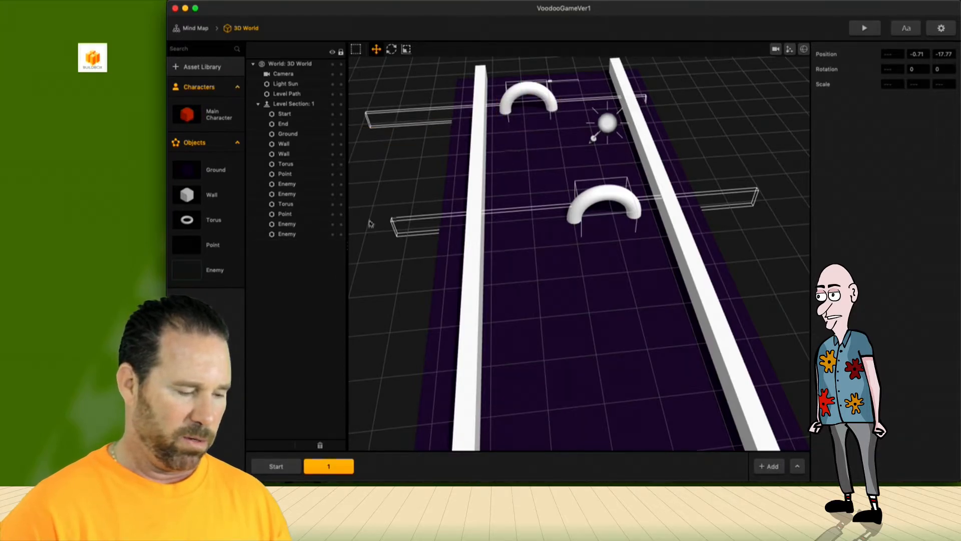
{"action": "left_click", "coordinate": [290, 234]}
{"action": "left_click", "coordinate": [291, 225], "text": "super"}
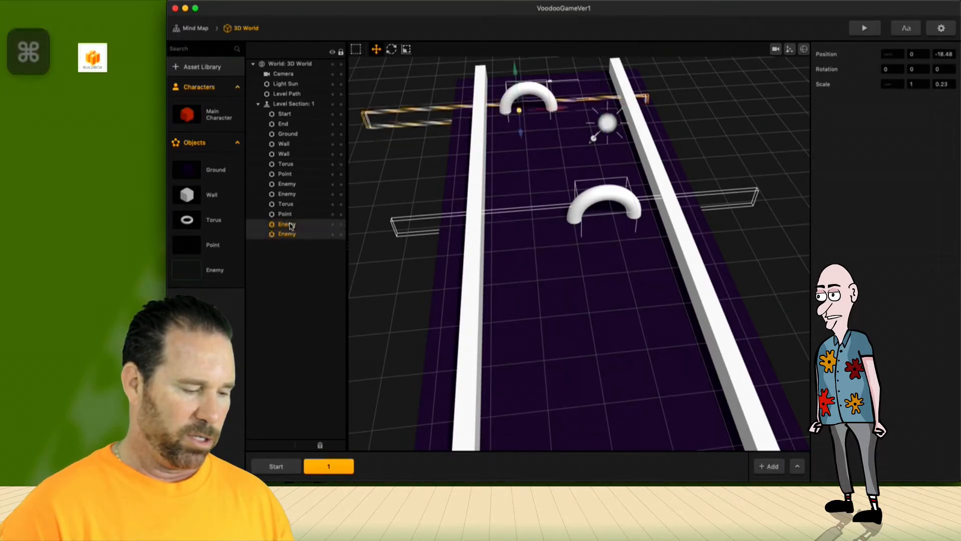
{"action": "left_click", "coordinate": [289, 214], "text": "super"}
{"action": "left_click", "coordinate": [289, 204], "text": "super"}
{"action": "key", "text": "super+d"}
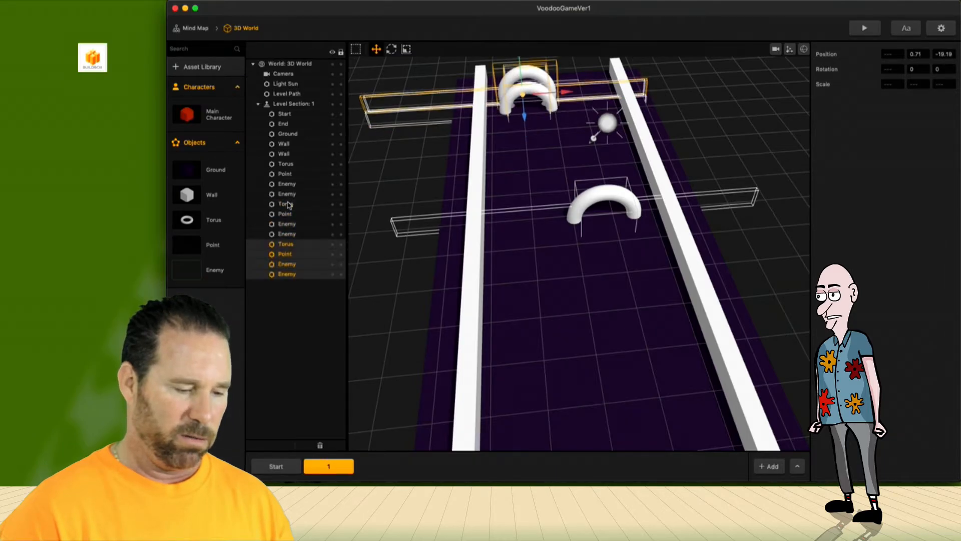
{"action": "scroll", "coordinate": [459, 151], "scroll_direction": "up", "scroll_amount": 2}
{"action": "scroll", "coordinate": [461, 153], "scroll_direction": "down", "scroll_amount": 4}
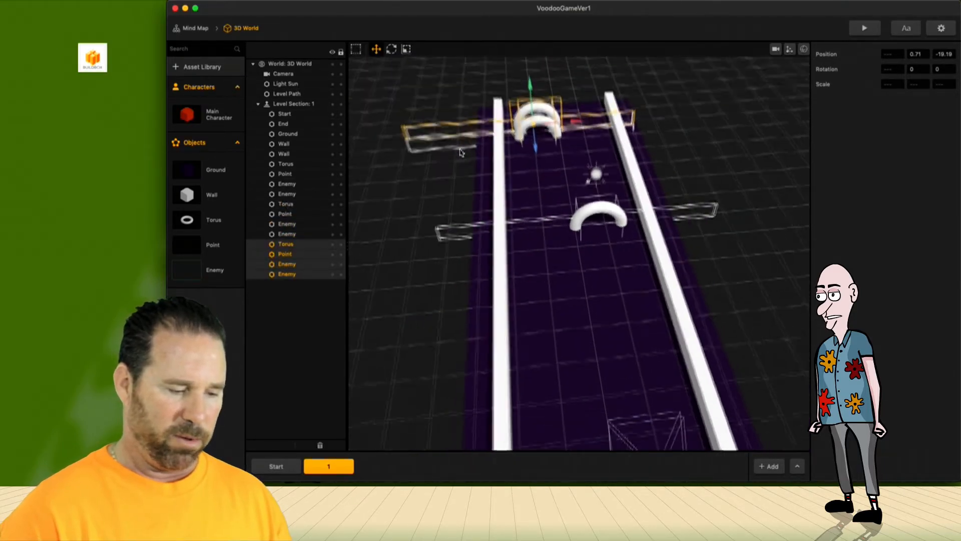
{"action": "left_click_drag", "start_coordinate": [540, 159], "coordinate": [539, 198]}
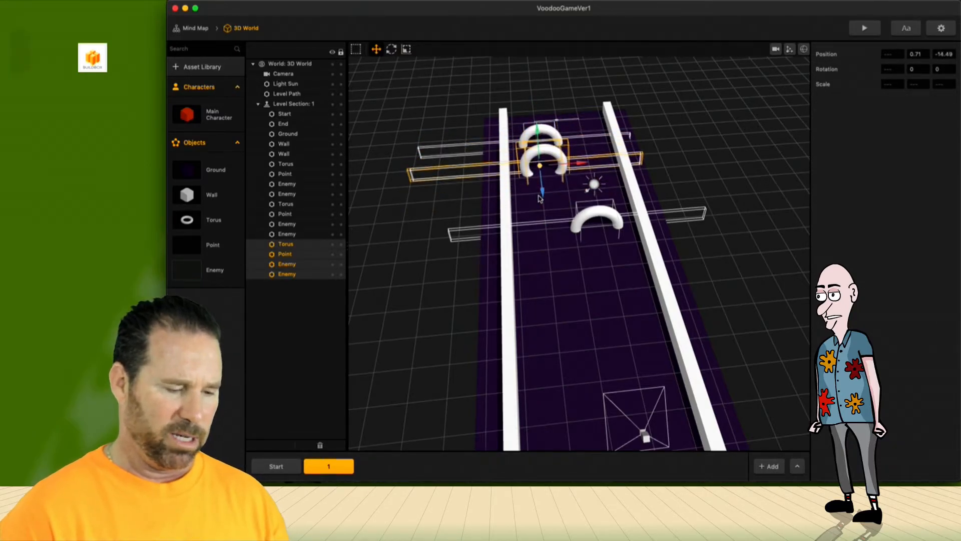
{"action": "key", "text": "super+z"}
{"action": "key", "text": "BackSpace"}
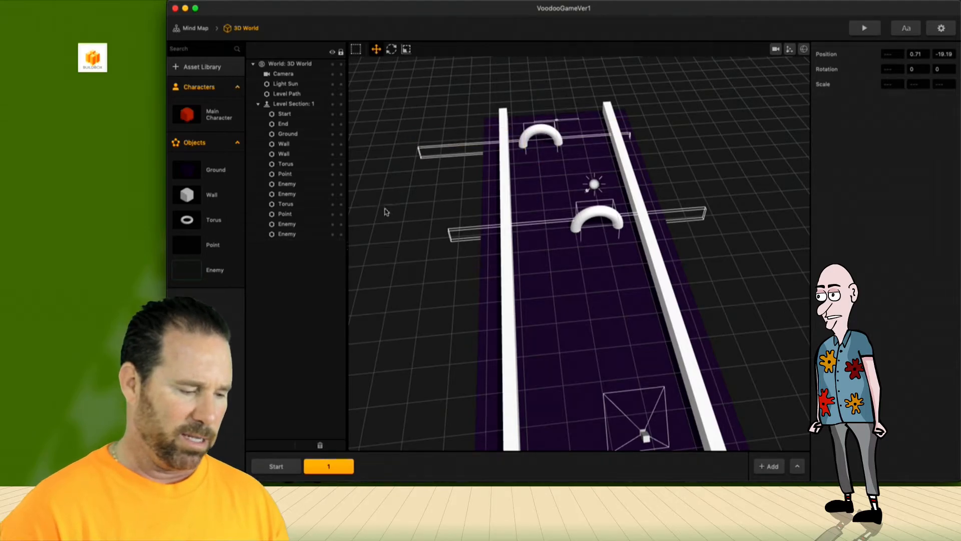
- Duplicate the farther gate's Torus, Point and both Enemy objects in section 1 and move the copy to Z 1.45
{"action": "left_click", "coordinate": [288, 235]}
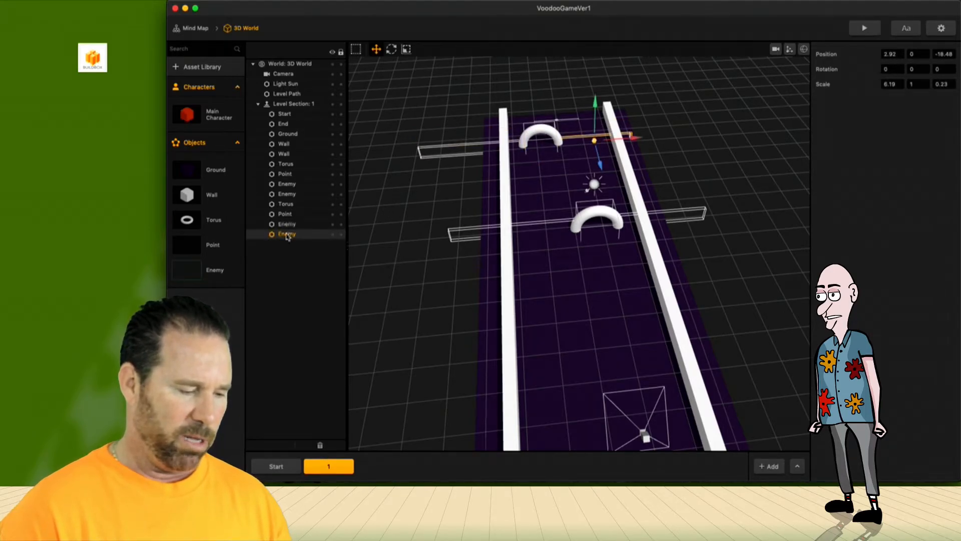
{"action": "left_click", "coordinate": [287, 224], "text": "super"}
{"action": "left_click", "coordinate": [286, 214], "text": "super"}
{"action": "left_click", "coordinate": [286, 205], "text": "super"}
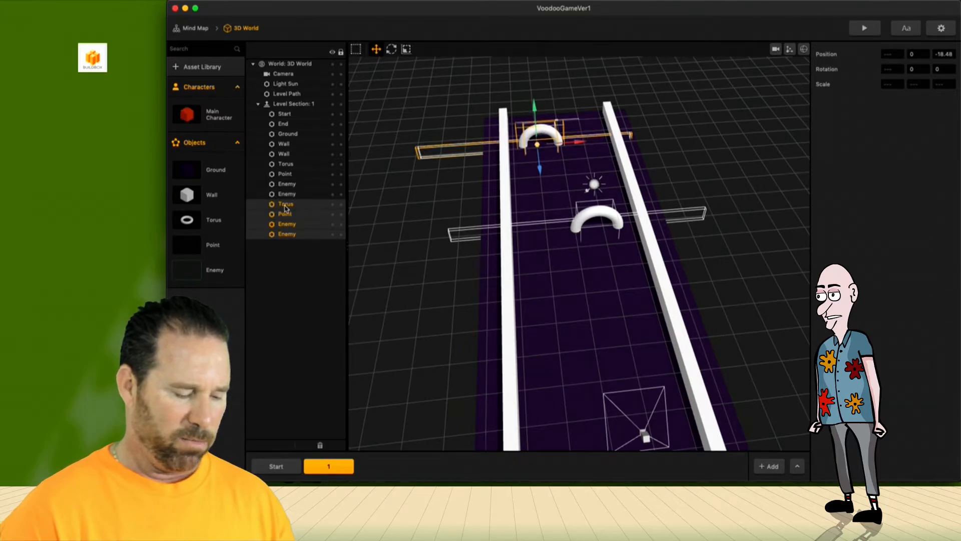
{"action": "key", "text": "super+d"}
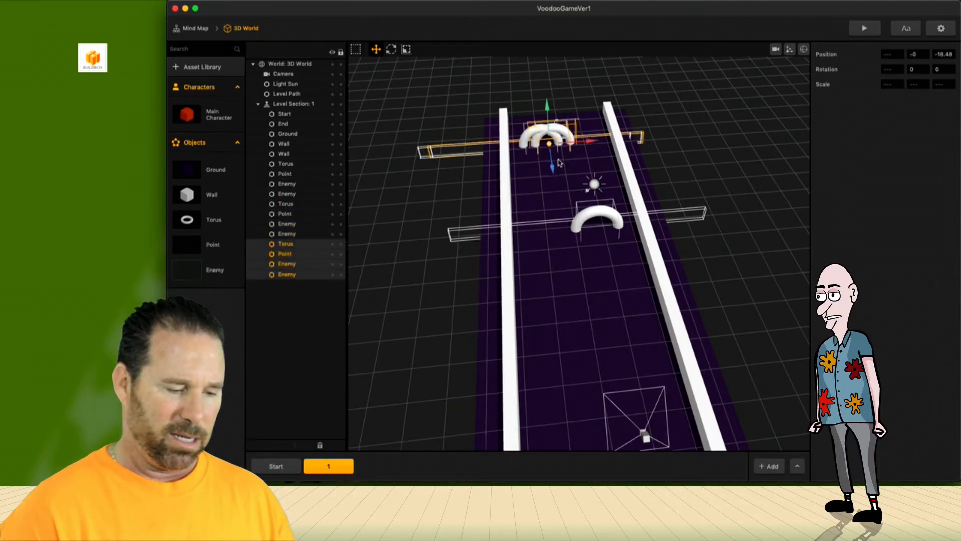
{"action": "left_click_drag", "start_coordinate": [553, 169], "coordinate": [575, 369]}
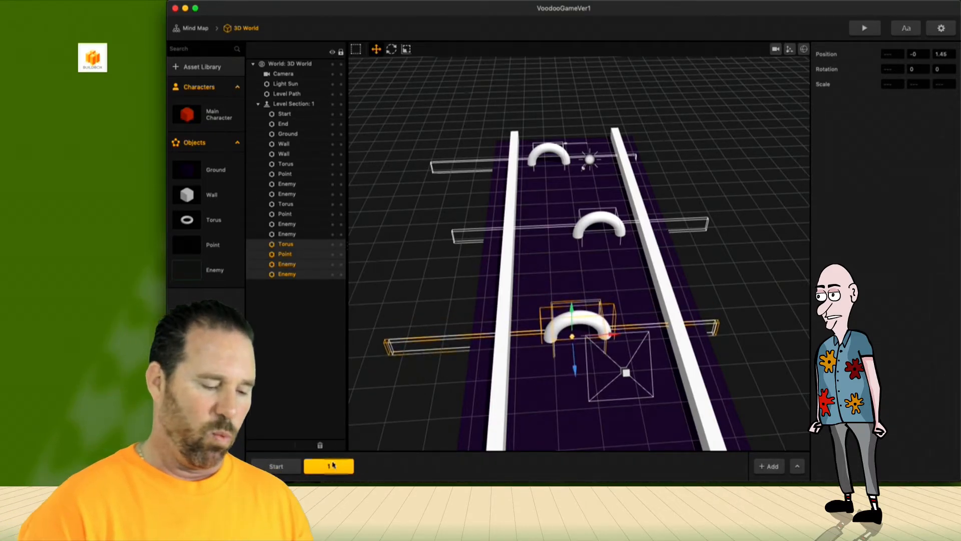
- Duplicate section 1 as section 2 and move its nearest gate's four objects to Z 0.21 and toward positive X
{"action": "key", "text": "super+d"}
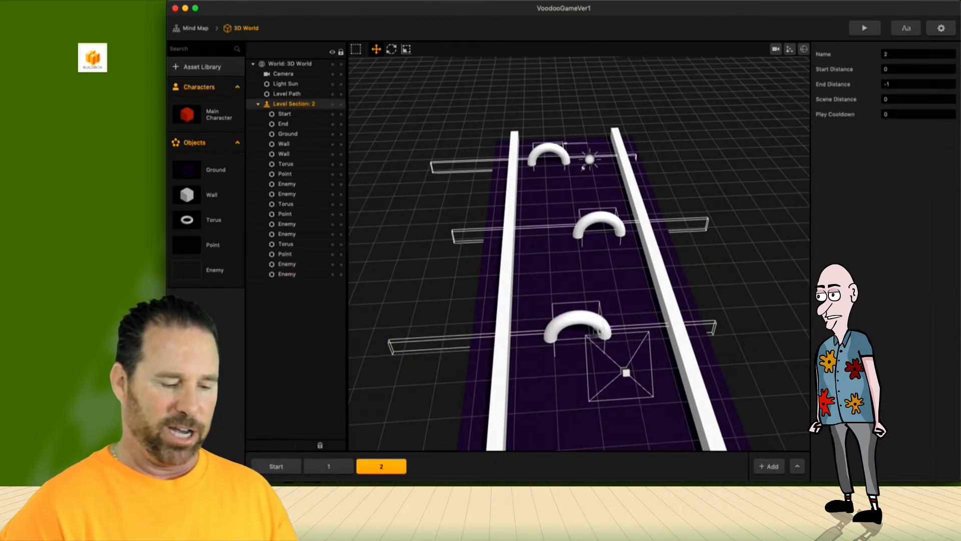
{"action": "left_click", "coordinate": [293, 277]}
{"action": "left_click", "coordinate": [287, 265], "text": "super"}
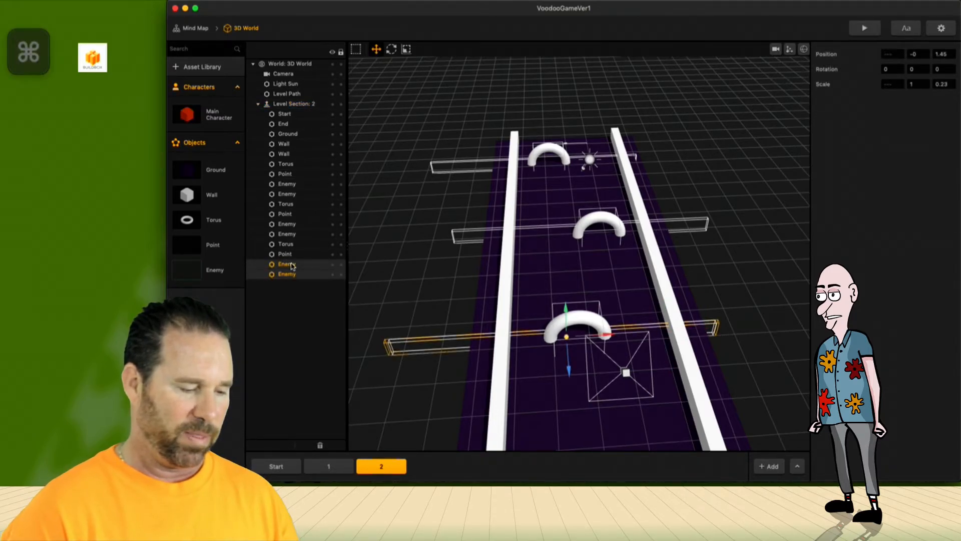
{"action": "left_click", "coordinate": [286, 254], "text": "super"}
{"action": "left_click", "coordinate": [285, 244], "text": "super"}
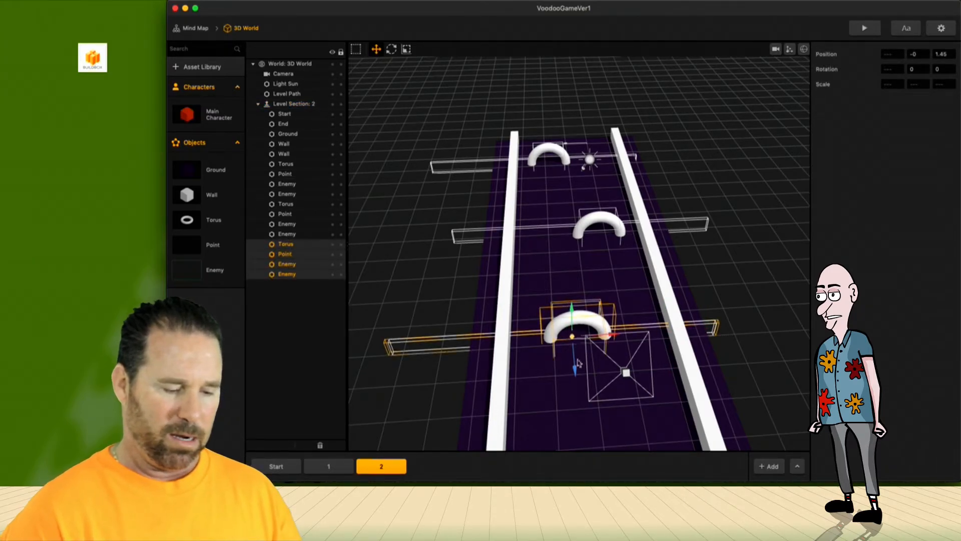
{"action": "left_click_drag", "start_coordinate": [575, 370], "coordinate": [575, 353]}
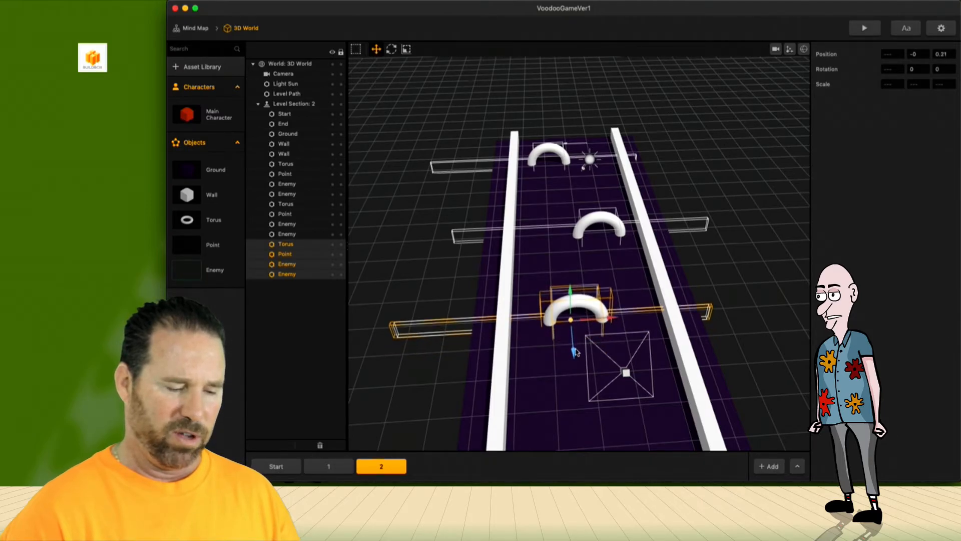
{"action": "left_click_drag", "start_coordinate": [616, 319], "coordinate": [654, 317]}
- Move the middle gate's Torus, Point and both Enemy objects in section 2 toward negative X, near the negative-X wall
{"action": "left_click", "coordinate": [593, 222]}
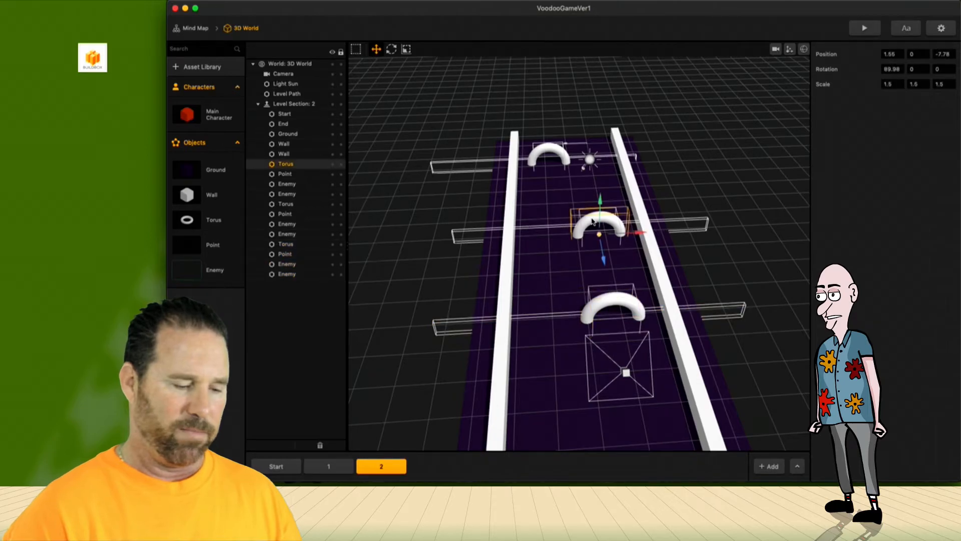
{"action": "left_click", "coordinate": [285, 174], "text": "super"}
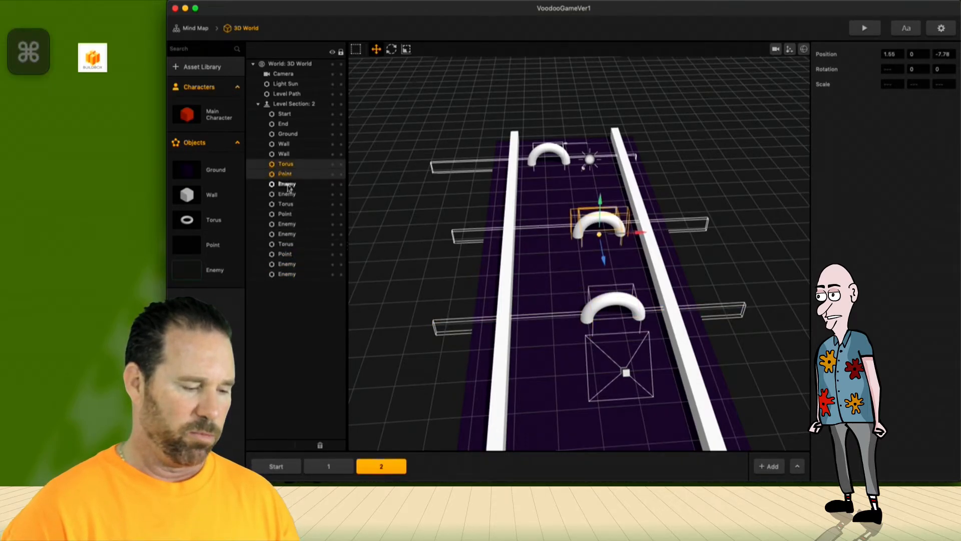
{"action": "left_click", "coordinate": [287, 184], "text": "super"}
{"action": "left_click", "coordinate": [290, 195], "text": "super"}
{"action": "left_click_drag", "start_coordinate": [636, 231], "coordinate": [588, 230]}
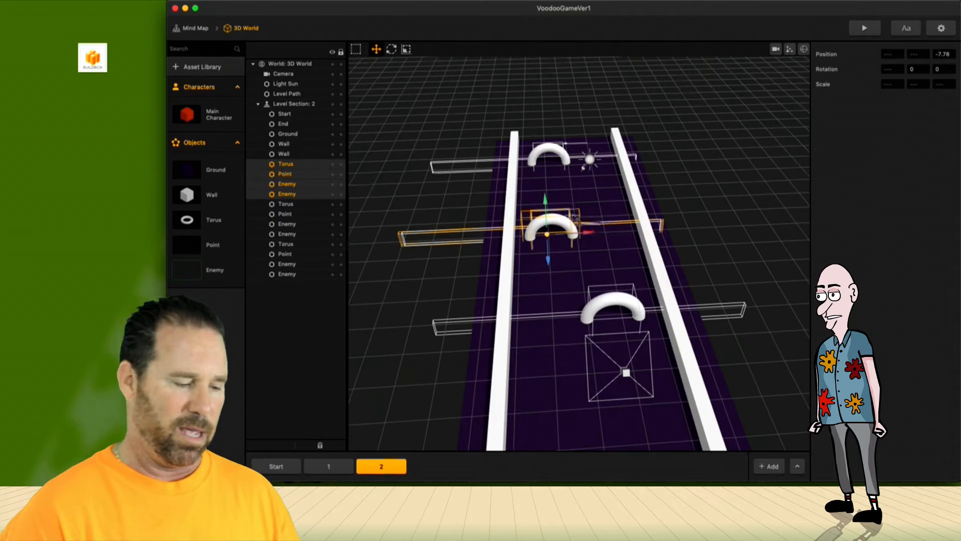
- Move the farthest gate's Torus, Point and both Enemy objects in section 2 toward positive X, near the positive-X wall
{"action": "left_click", "coordinate": [292, 204]}
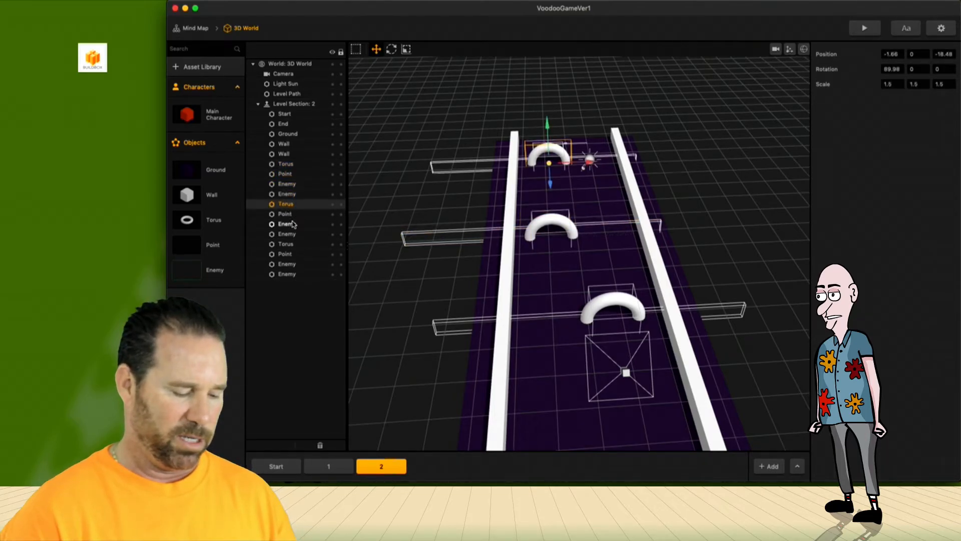
{"action": "left_click", "coordinate": [285, 214], "text": "super"}
{"action": "left_click", "coordinate": [291, 224], "text": "super"}
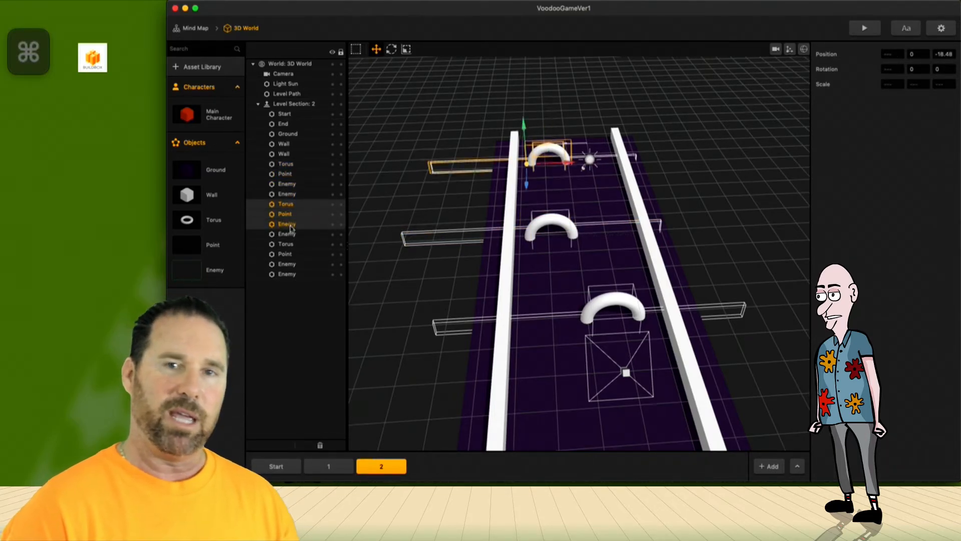
{"action": "left_click", "coordinate": [292, 234], "text": "super"}
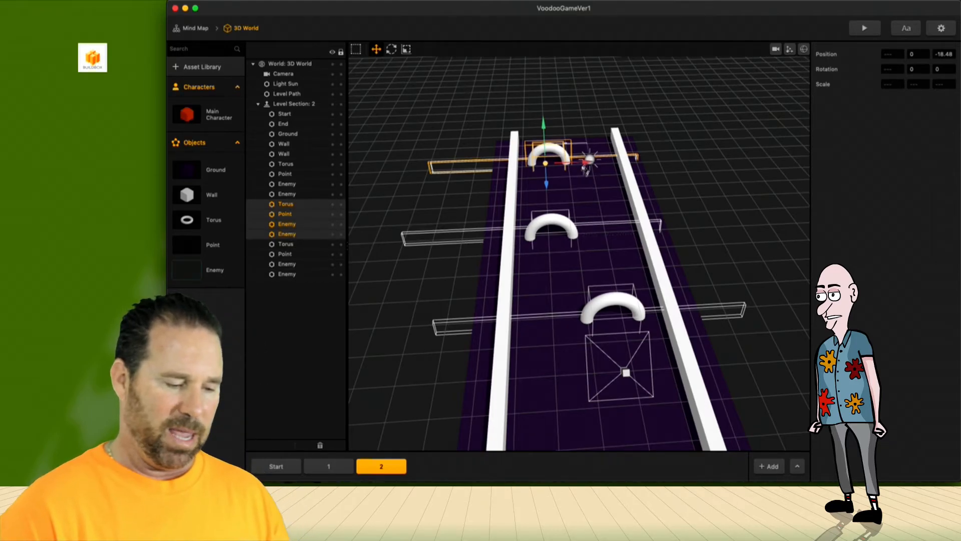
{"action": "left_click_drag", "start_coordinate": [583, 163], "coordinate": [616, 167]}
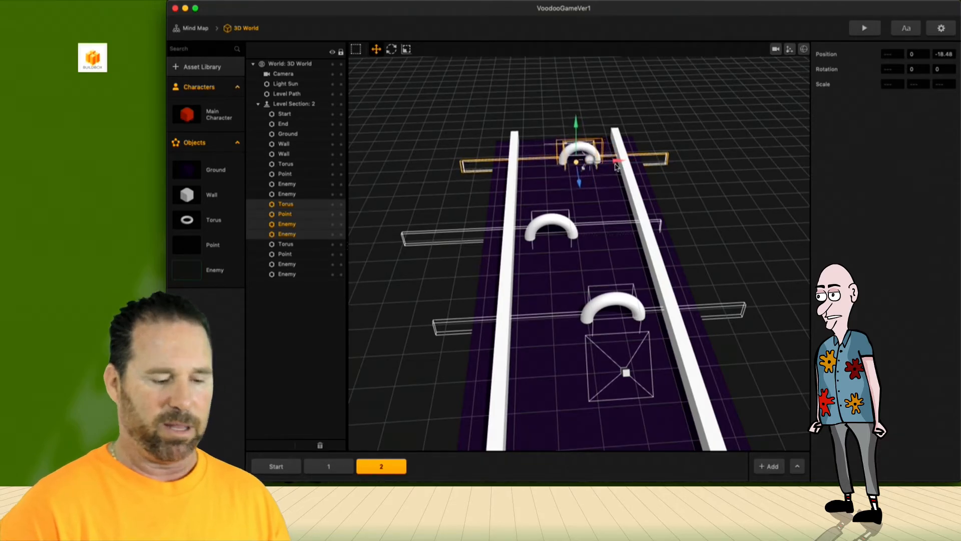
- Play-test the game in the preview by steering the character toward the gates, and close the preview
{"action": "left_click", "coordinate": [864, 28]}
{"action": "left_click_drag", "start_coordinate": [386, 275], "coordinate": [300, 194]}
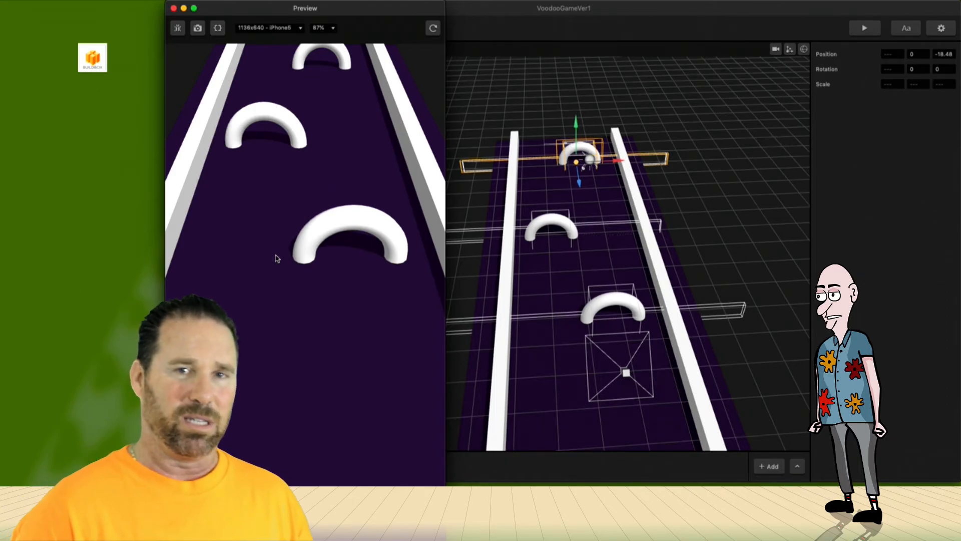
{"action": "left_click", "coordinate": [174, 9]}
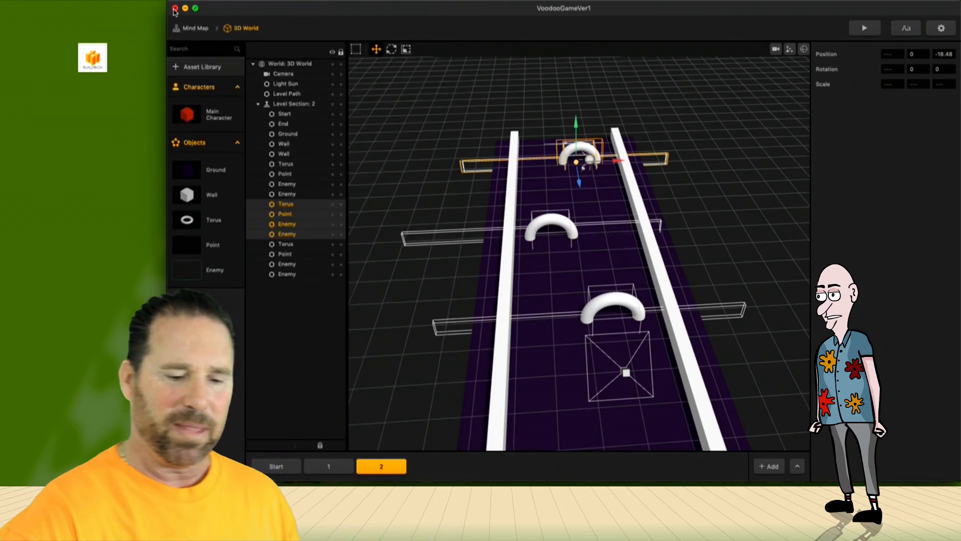